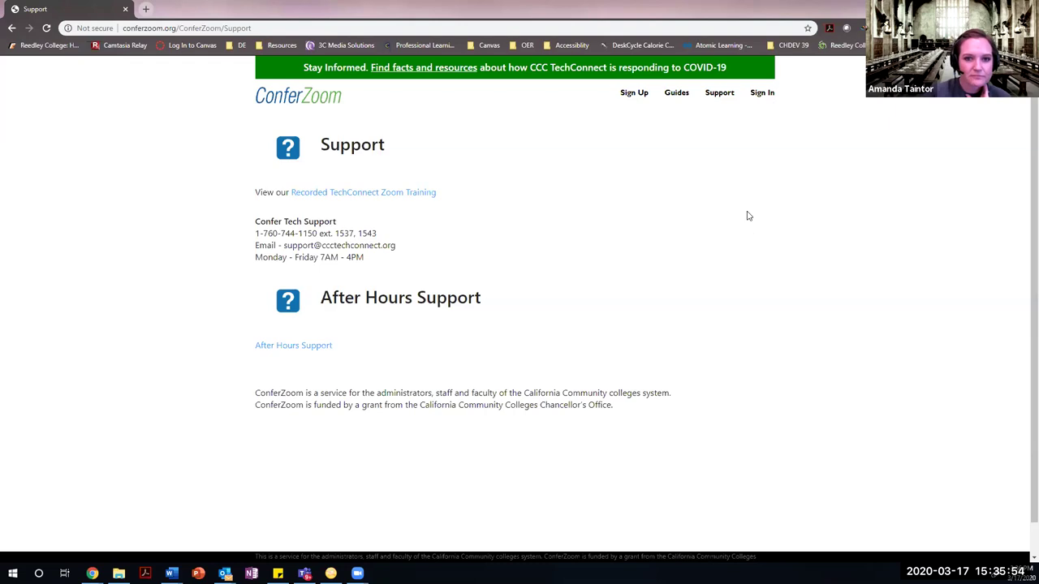
# Open the Zoom sign-in page, then reload the ConferZoom home page at conferzoom.org.
pyautogui.click(763, 93)
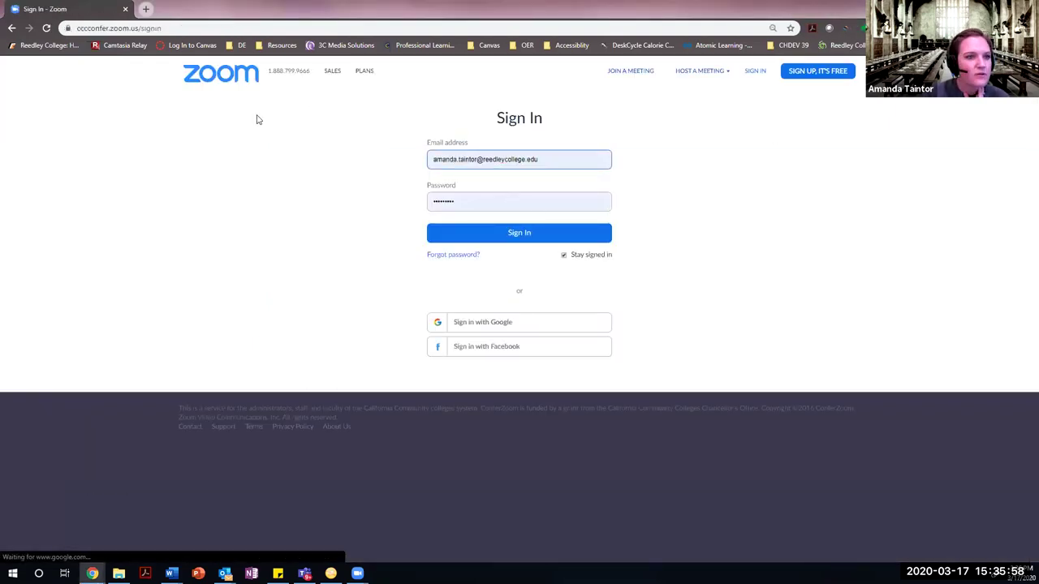
pyautogui.click(182, 29)
pyautogui.write('confer')
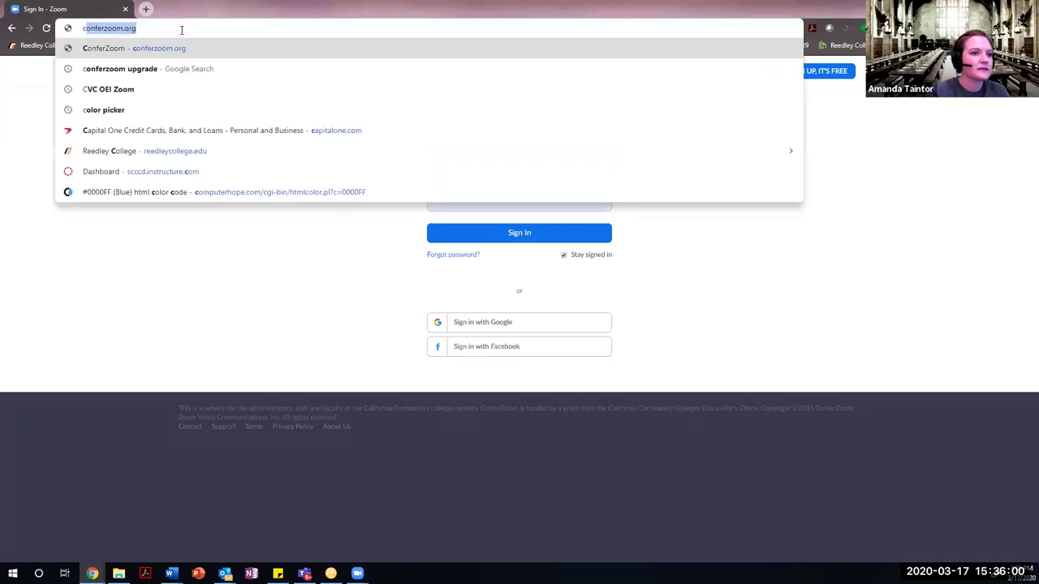
pyautogui.press('Return')
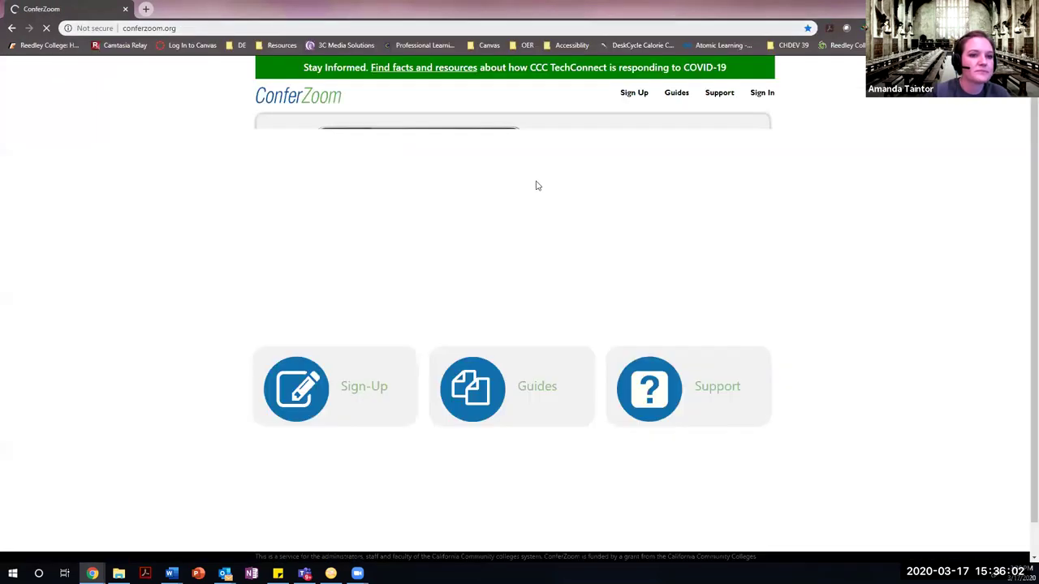
# Return from Zoom sign-in to the ConferZoom home page and open the faculty and staff sign-up form.
pyautogui.click(763, 93)
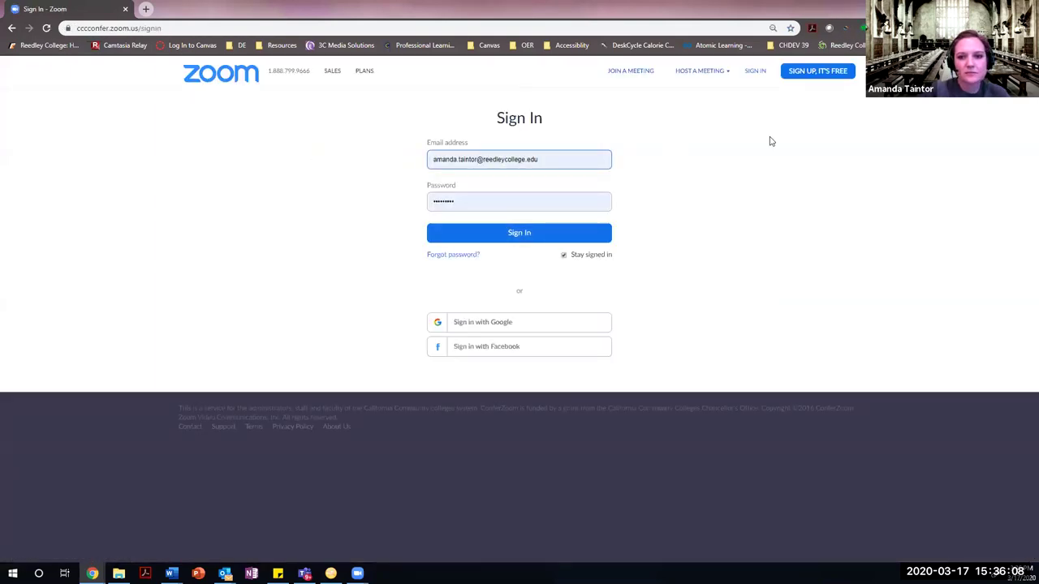
pyautogui.click(12, 29)
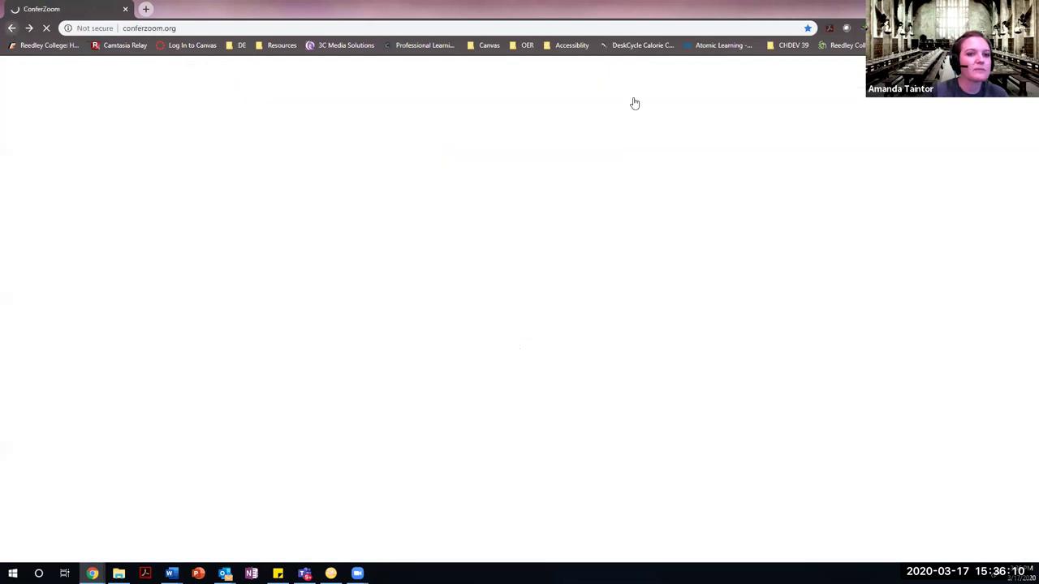
pyautogui.click(634, 94)
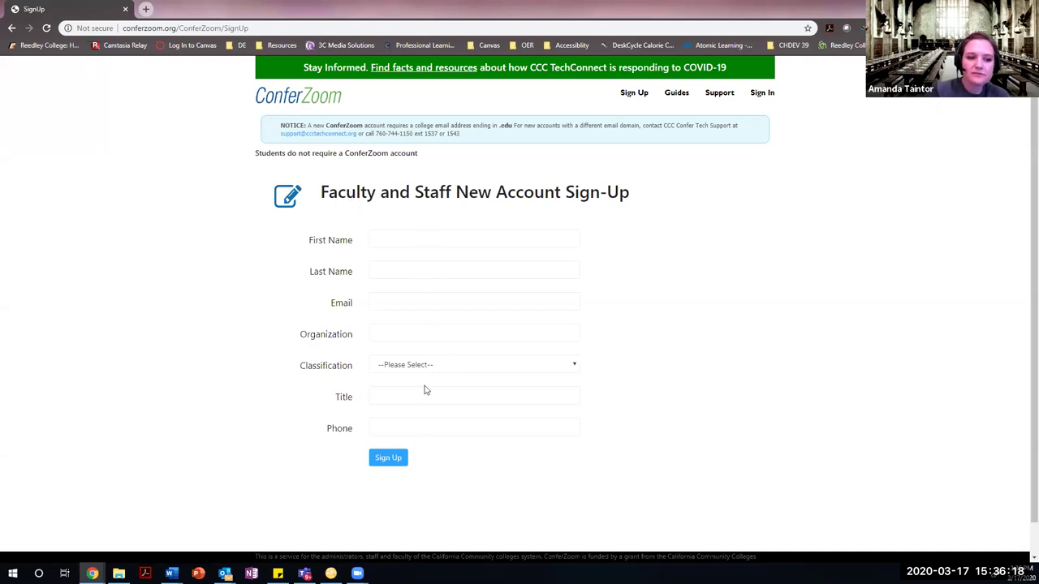
# Step through the First Name, Email and Organization fields of the sign-up form, leaving them blank.
pyautogui.click(403, 240)
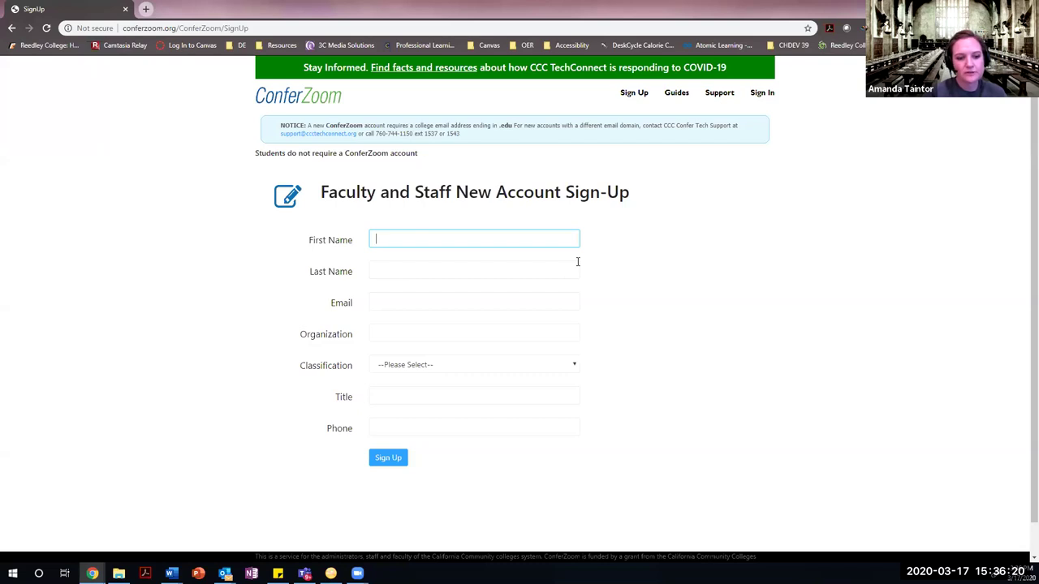
pyautogui.click(410, 302)
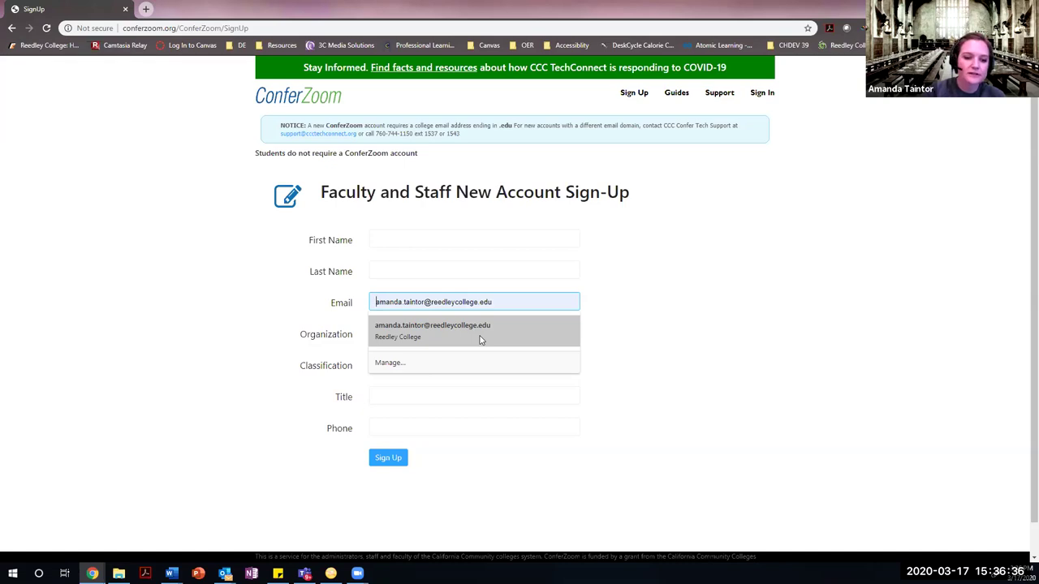
pyautogui.click(423, 330)
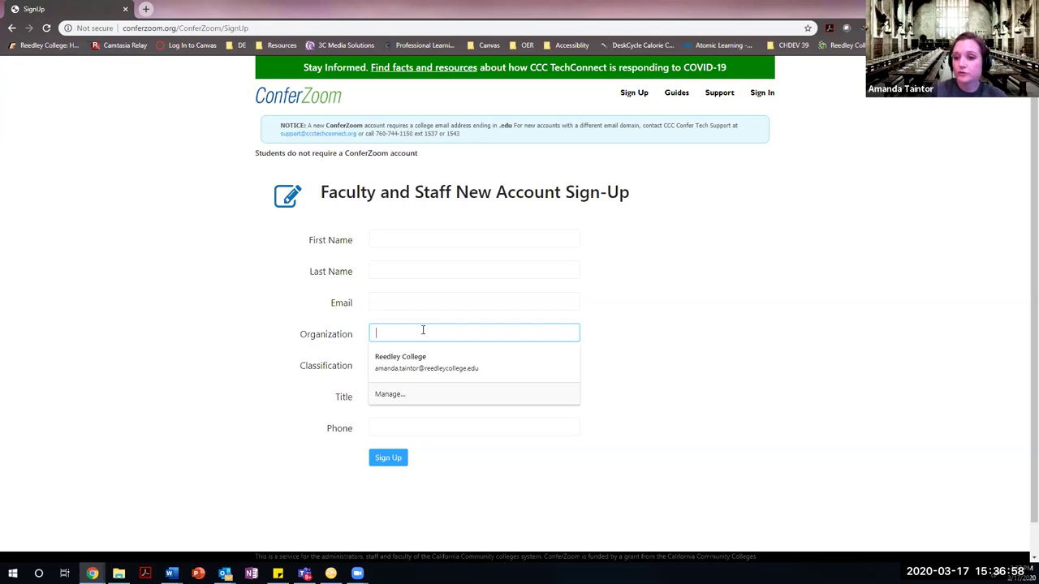
pyautogui.click(183, 362)
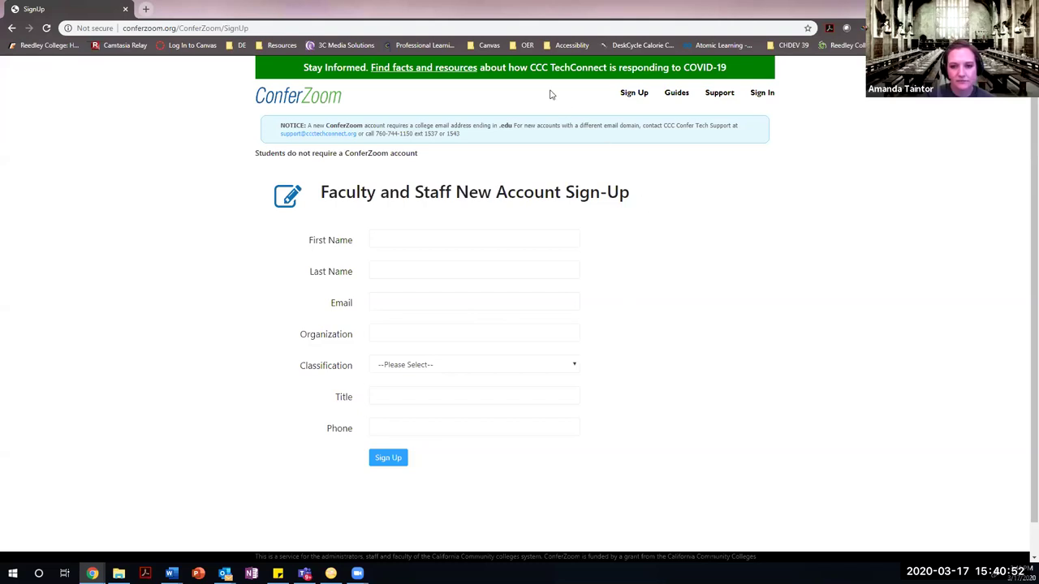
# Sign in to ConferZoom with the saved credentials and scroll through the My Meetings list.
pyautogui.click(763, 94)
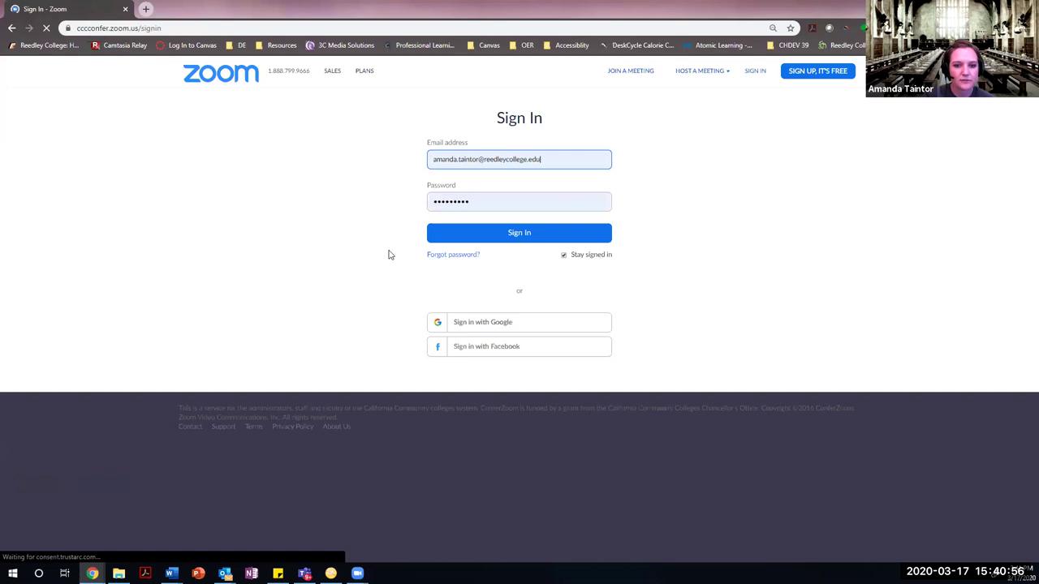
pyautogui.click(583, 236)
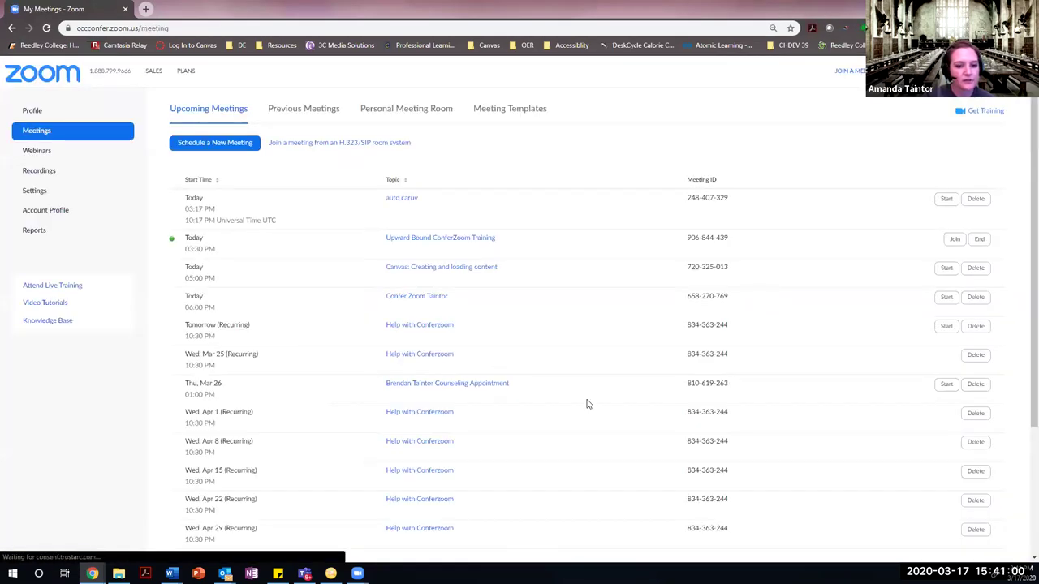
pyautogui.scroll(-2, 593, 394)
pyautogui.scroll(2, 593, 394)
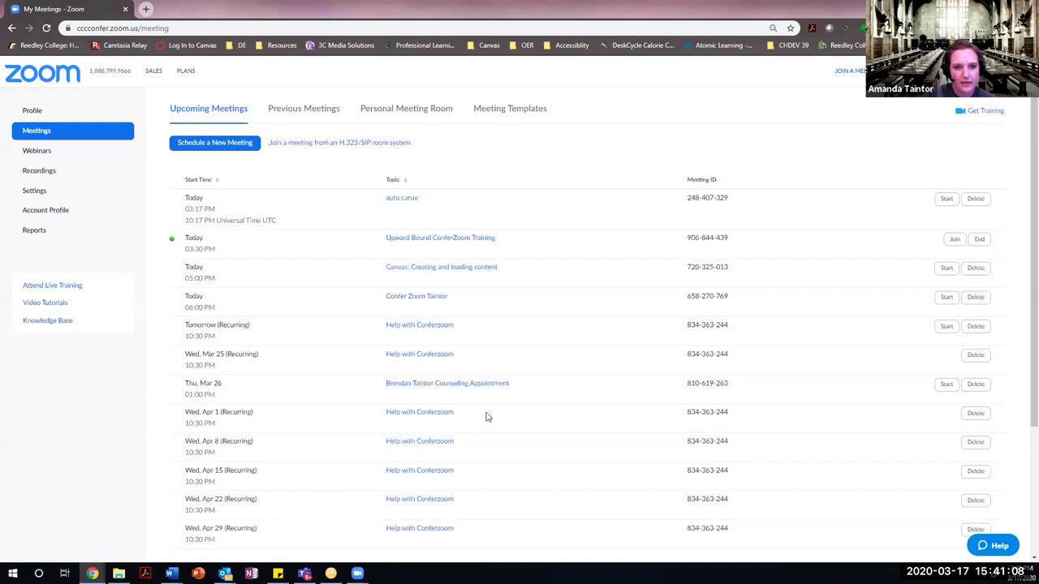
pyautogui.scroll(-2, 533, 459)
pyautogui.scroll(2, 561, 316)
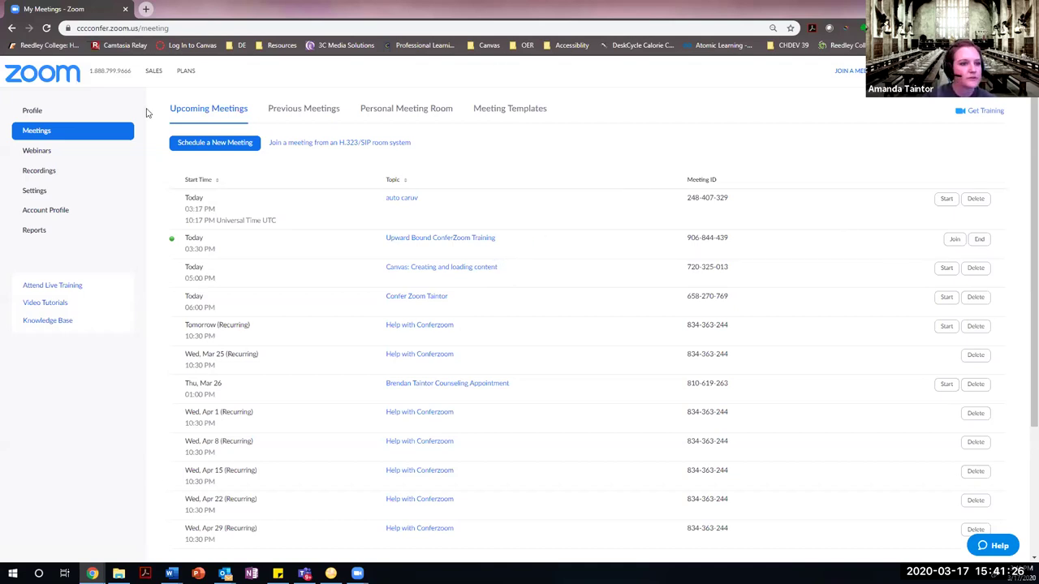
# View Settings, then the Profile page showing a Licensed user type and 300-participant capacity.
pyautogui.click(36, 190)
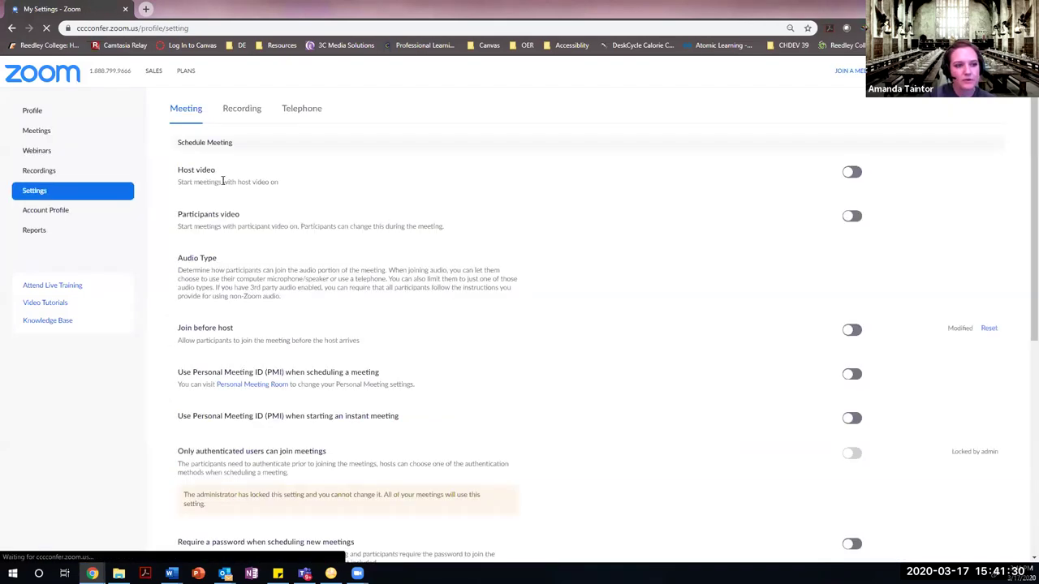
pyautogui.click(32, 109)
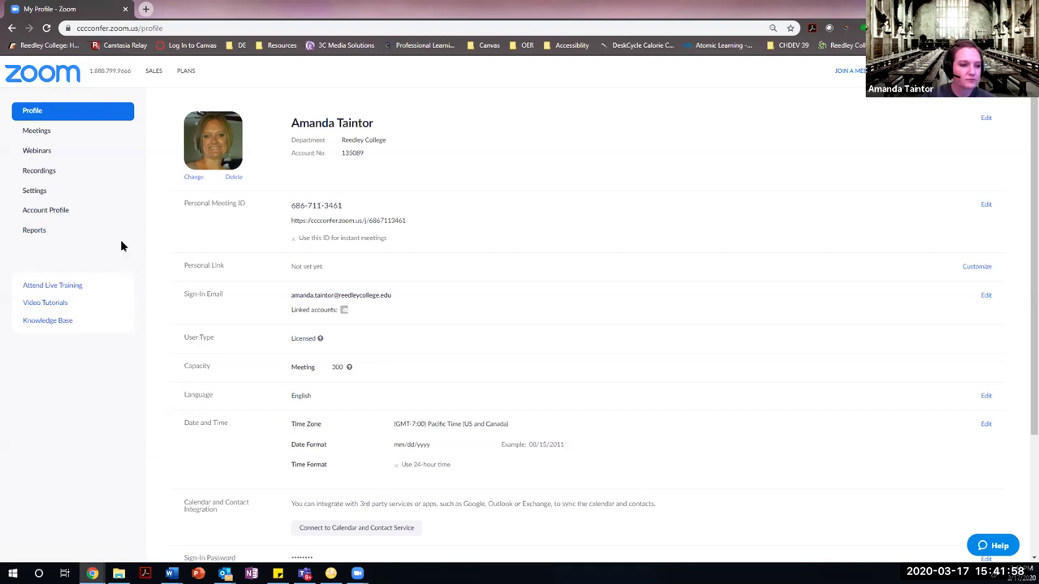
# Go to the Settings page showing host and participant video off and join before host enabled.
pyautogui.click(41, 196)
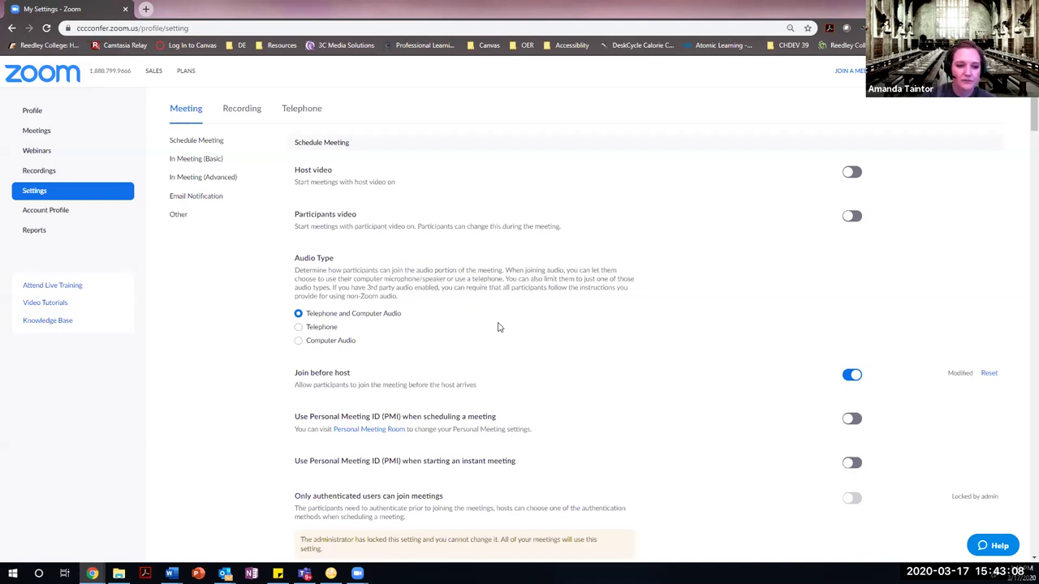
pyautogui.scroll(-1, 513, 346)
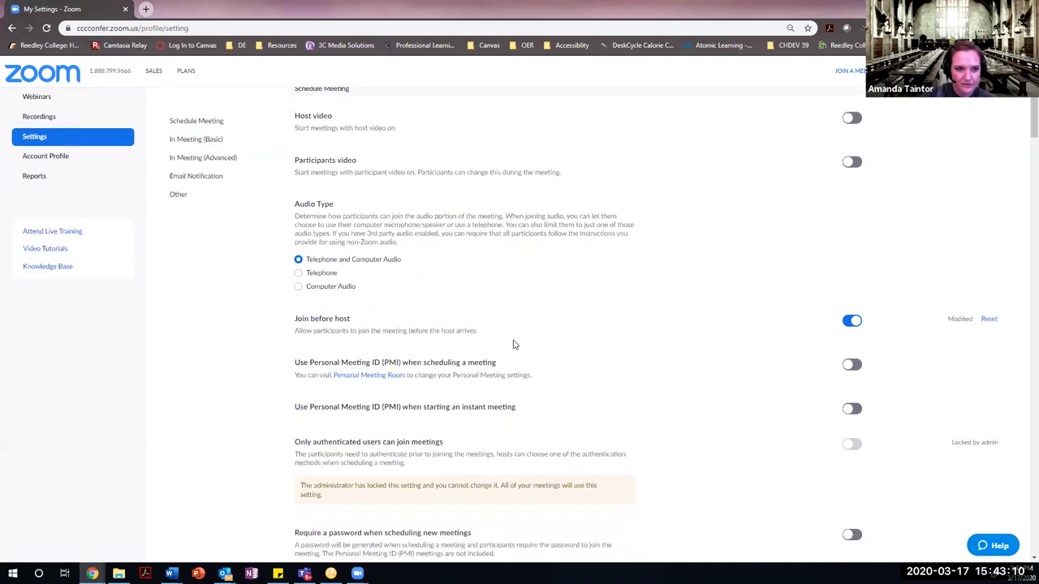
pyautogui.scroll(1, 513, 344)
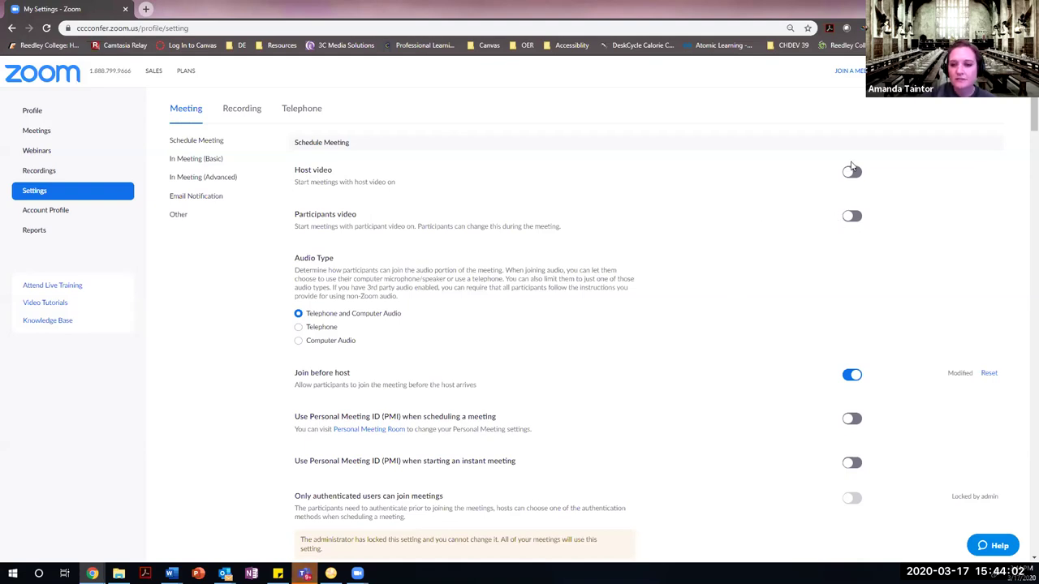
pyautogui.scroll(-1, 653, 366)
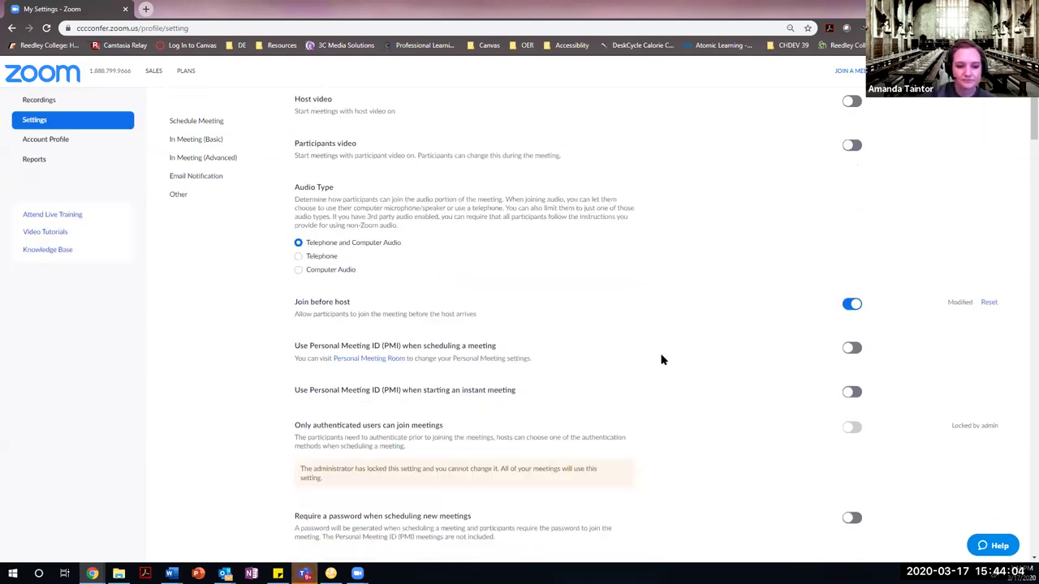
pyautogui.scroll(-1, 662, 360)
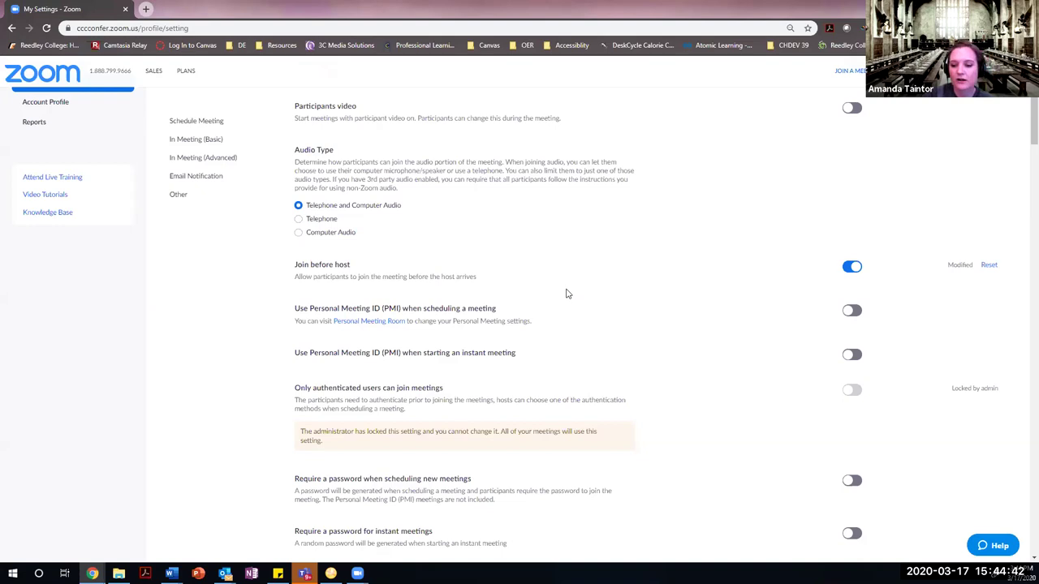
pyautogui.scroll(-1, 567, 292)
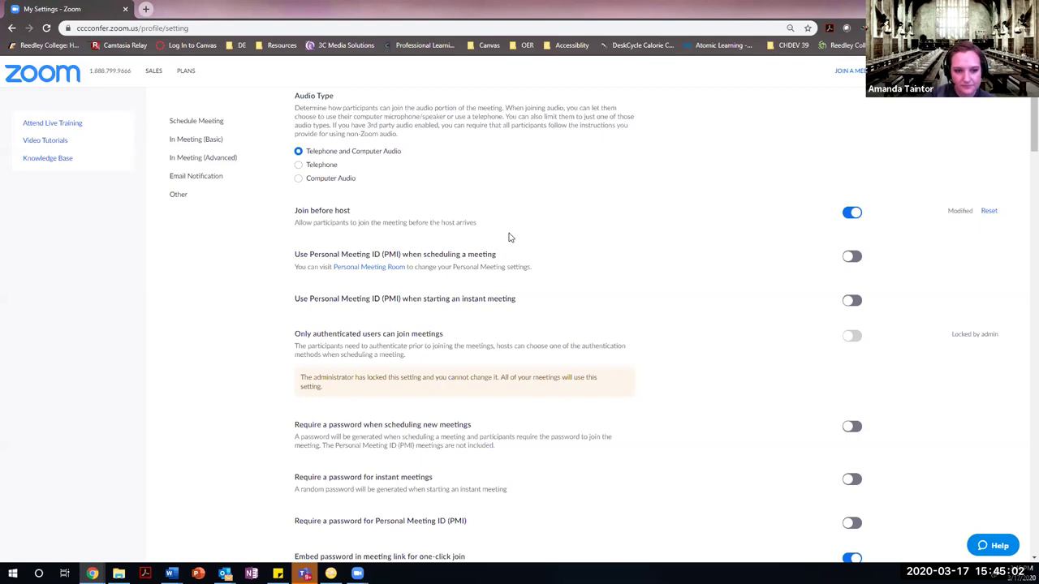
pyautogui.scroll(-1, 488, 279)
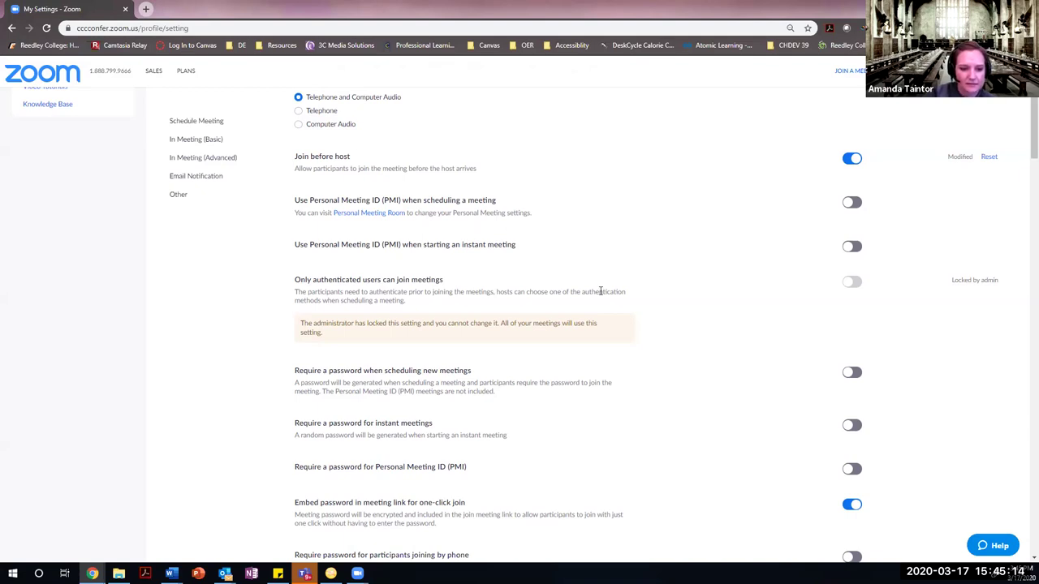
pyautogui.scroll(-1, 603, 291)
pyautogui.scroll(-2, 606, 279)
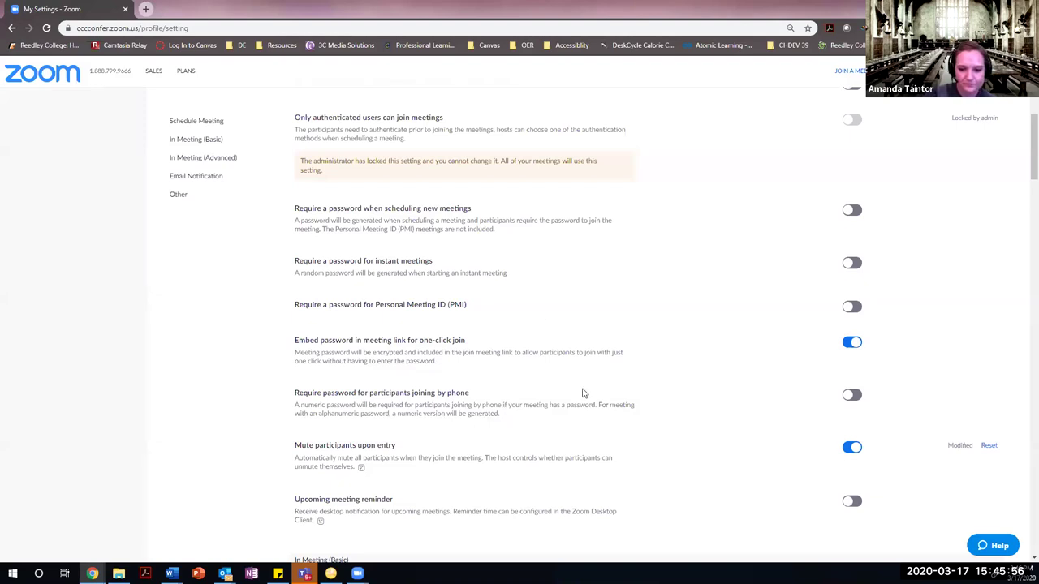
pyautogui.scroll(-1, 592, 404)
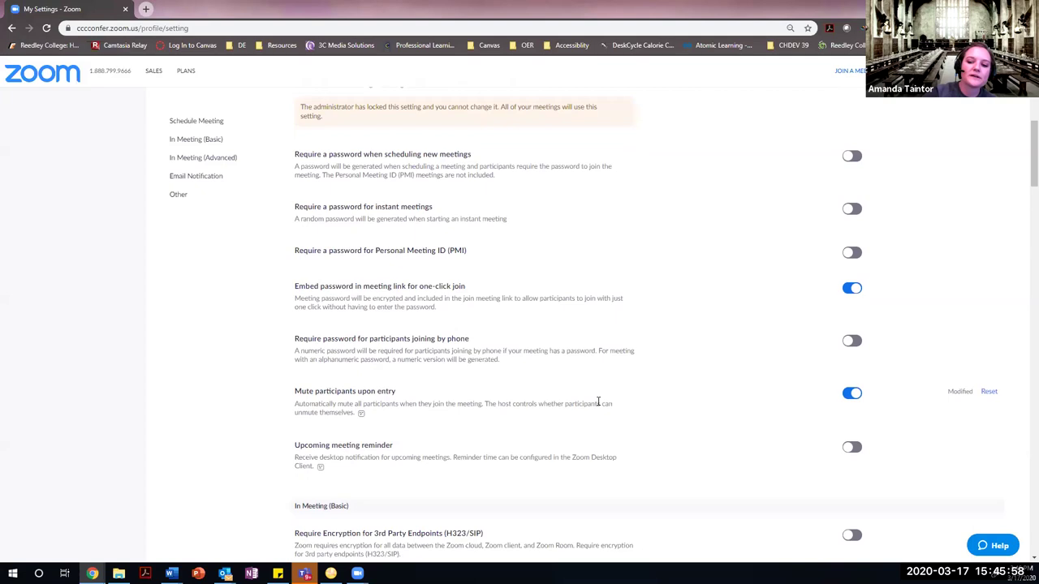
pyautogui.scroll(-1, 598, 399)
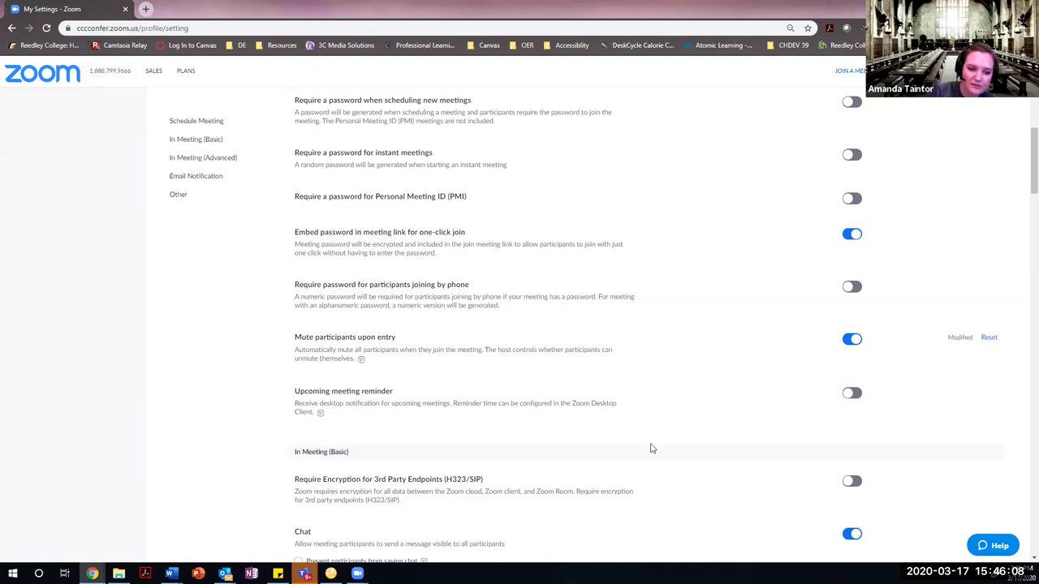
pyautogui.scroll(-1, 652, 449)
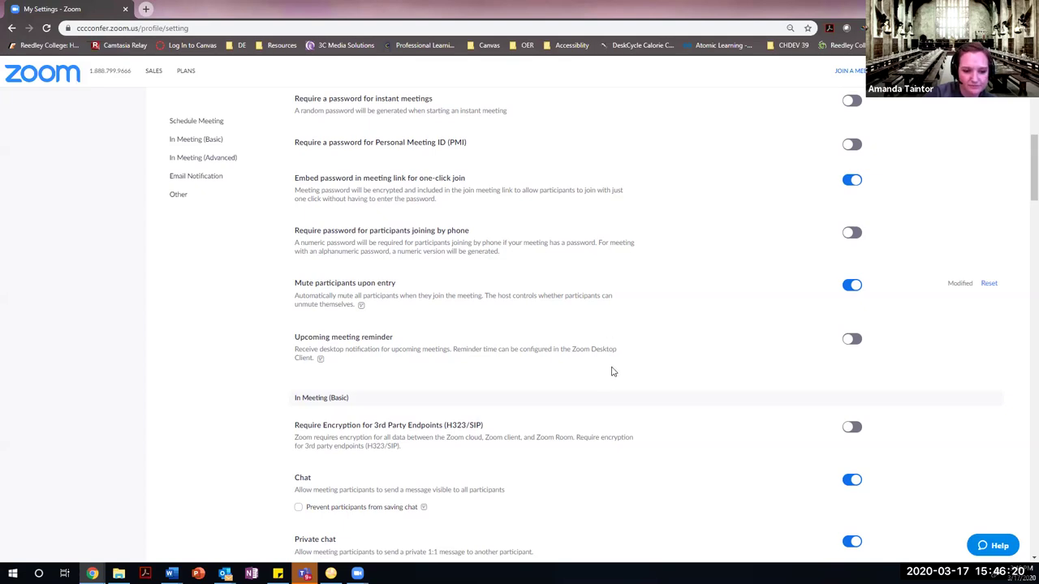
pyautogui.scroll(-3, 613, 370)
pyautogui.scroll(-1, 613, 369)
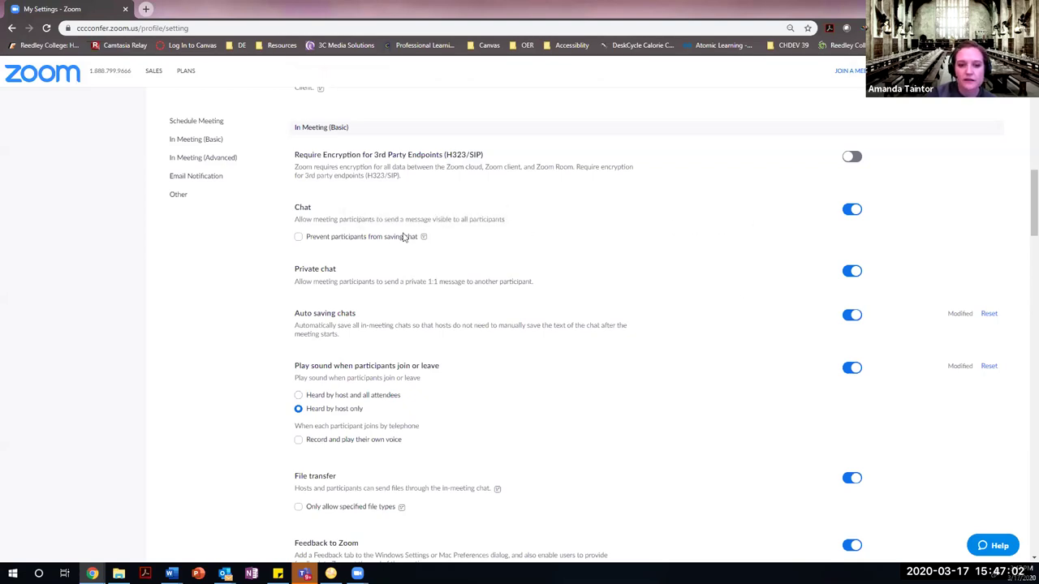
pyautogui.moveTo(423, 235)
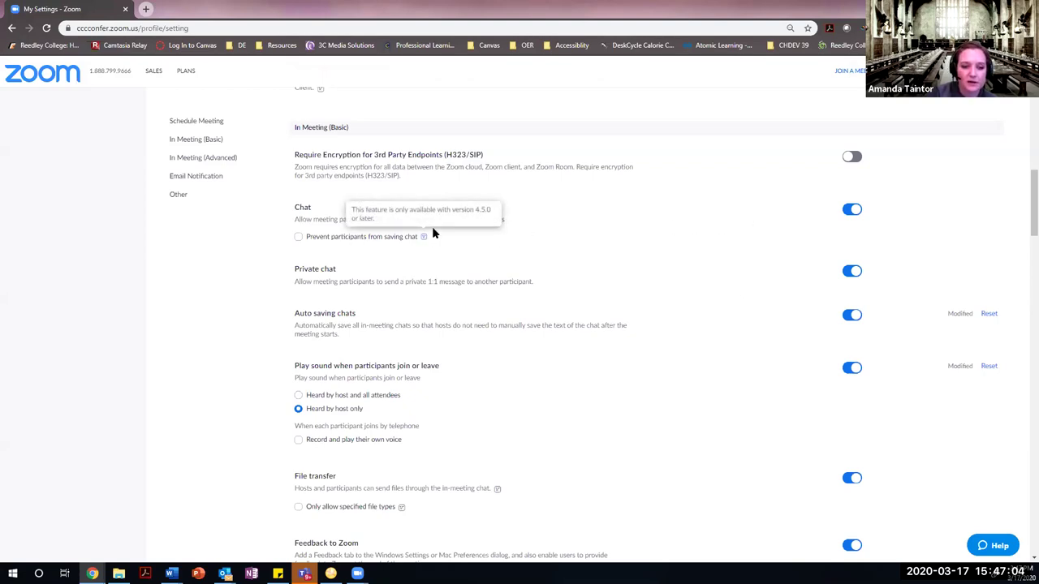
pyautogui.scroll(-1, 503, 276)
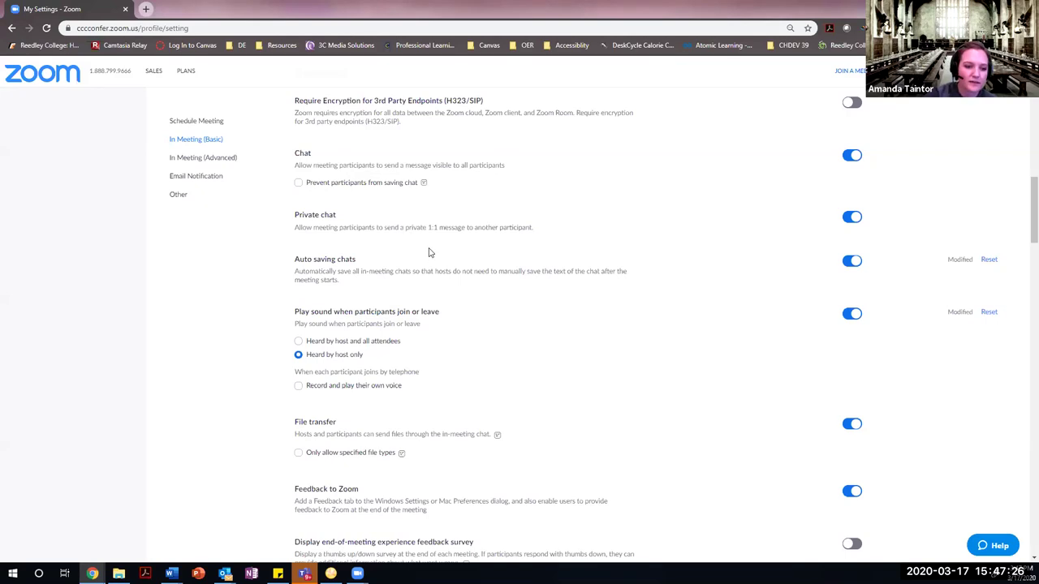
pyautogui.scroll(-2, 468, 318)
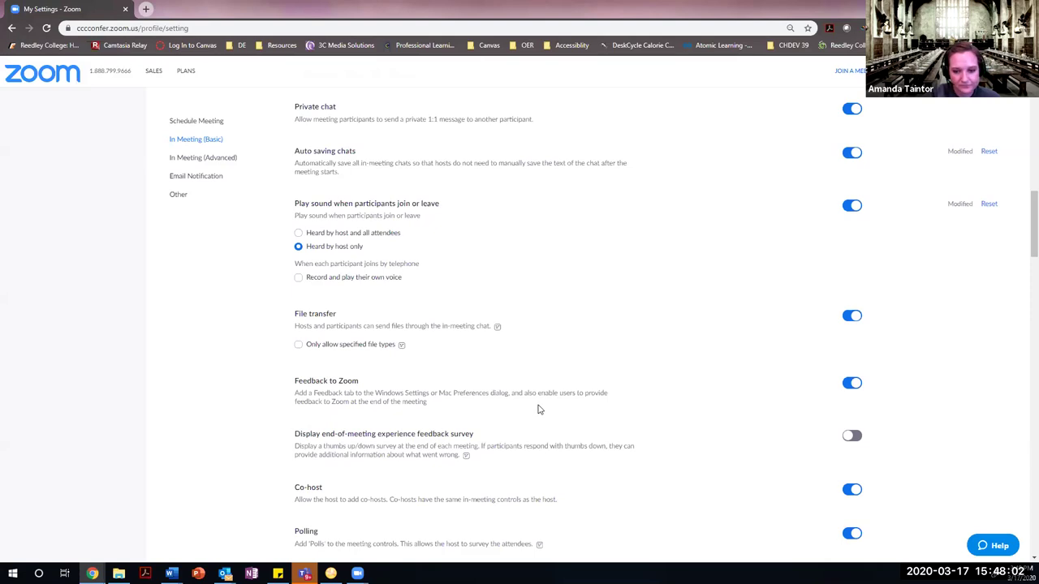
pyautogui.scroll(-3, 537, 410)
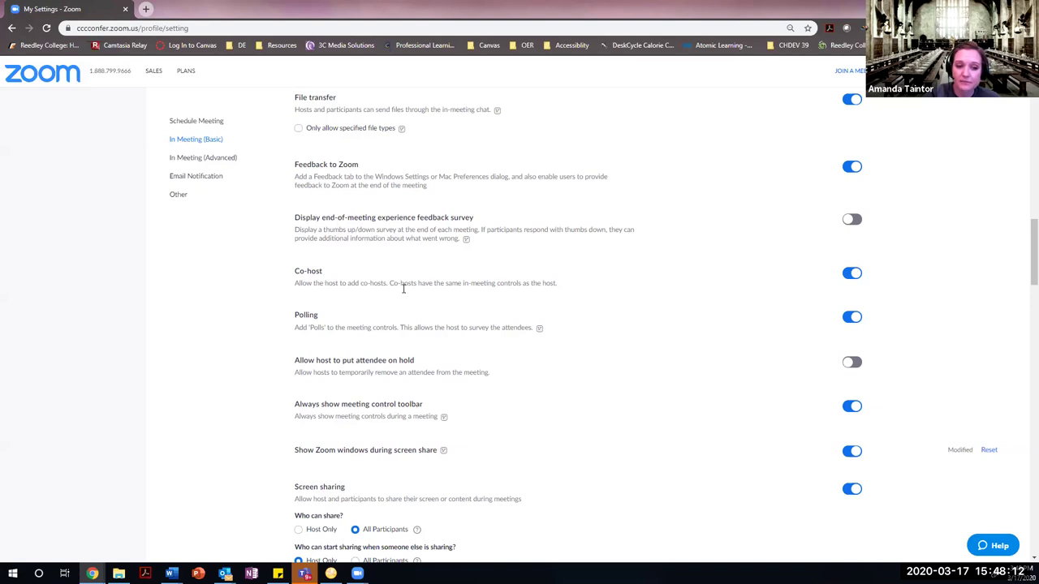
pyautogui.scroll(-2, 506, 357)
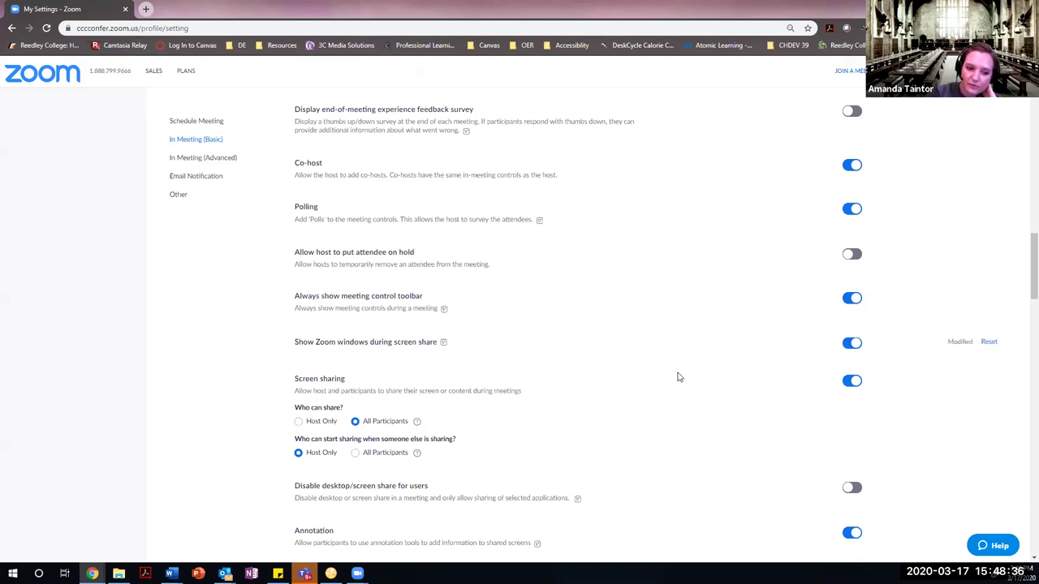
# Scroll In Meeting (Basic) down to the Screen sharing, Annotation and Whiteboard options.
pyautogui.scroll(-3, 677, 375)
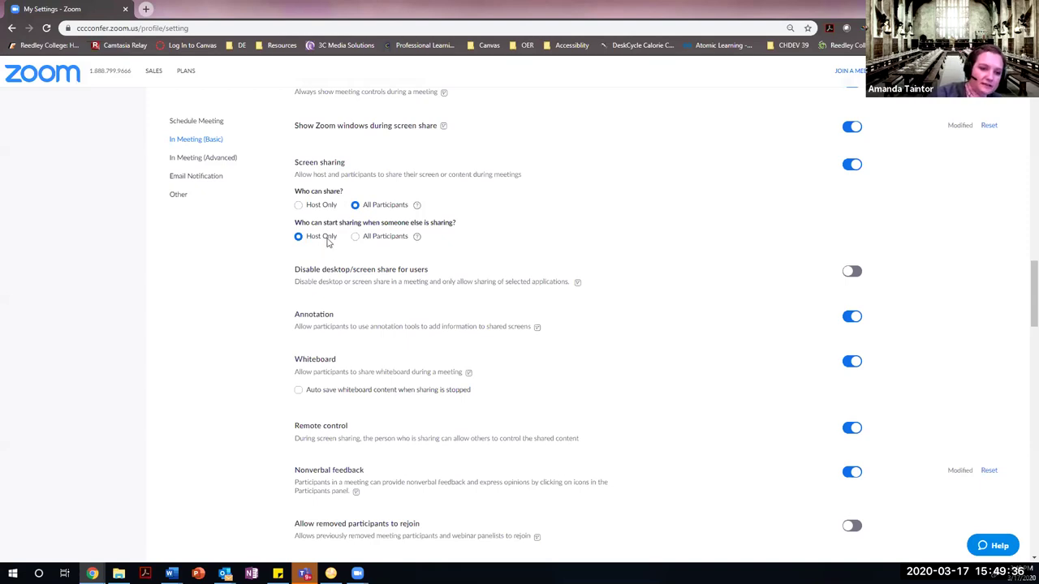
pyautogui.scroll(-1, 487, 264)
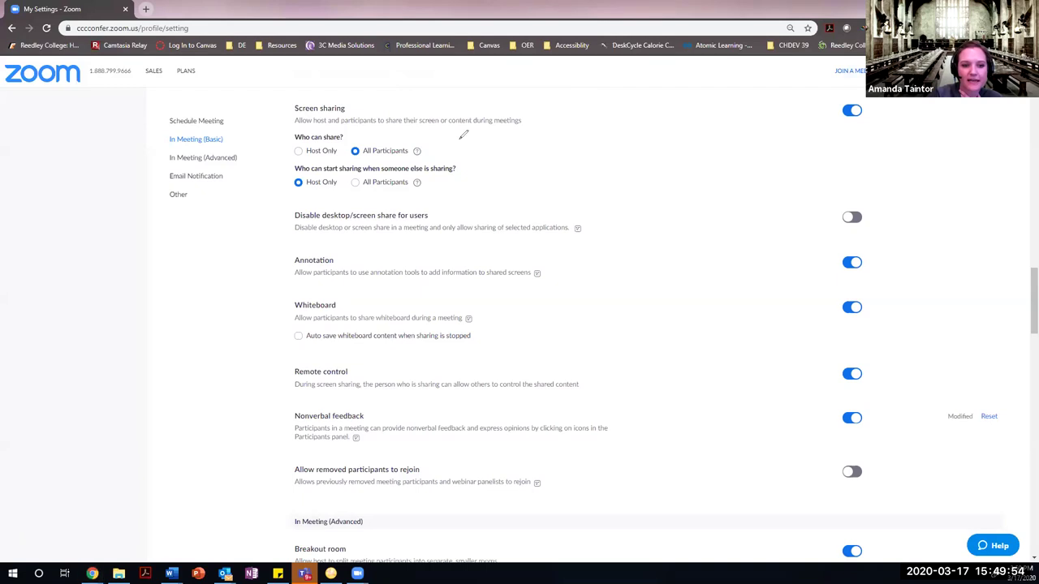
# Draw a freehand loop around Annotation and handwrite 'Hello' over the shared settings page.
pyautogui.moveTo(479, 168)
pyautogui.mouseDown()
pyautogui.moveTo(417, 259)
pyautogui.moveTo(430, 288)
pyautogui.moveTo(363, 338)
pyautogui.moveTo(349, 266)
pyautogui.mouseUp()
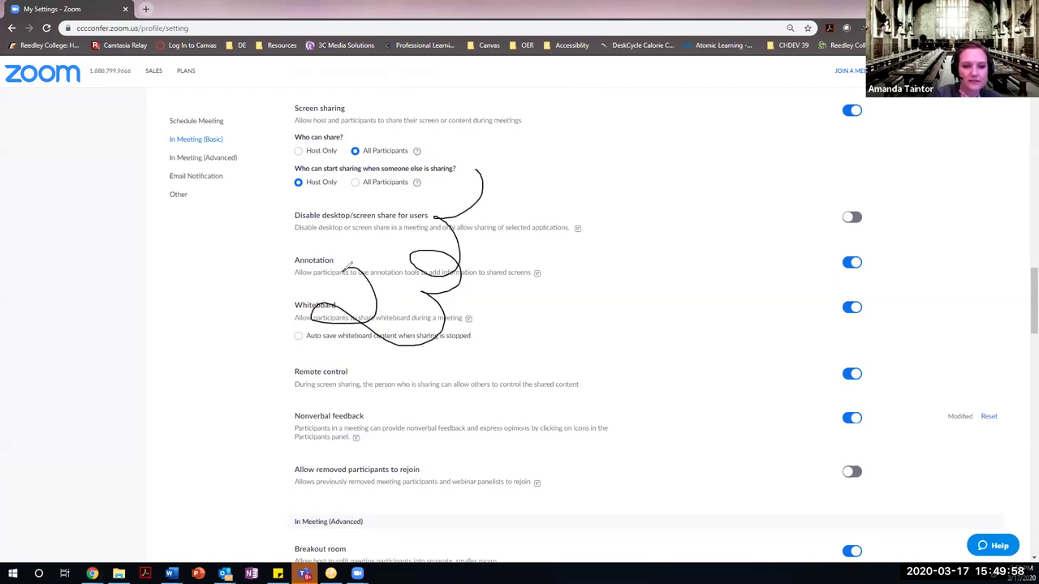
pyautogui.moveTo(511, 256)
pyautogui.mouseDown()
pyautogui.moveTo(563, 283)
pyautogui.moveTo(695, 276)
pyautogui.mouseUp()
pyautogui.moveTo(726, 237)
pyautogui.mouseDown()
pyautogui.moveTo(756, 239)
pyautogui.moveTo(776, 201)
pyautogui.mouseUp()
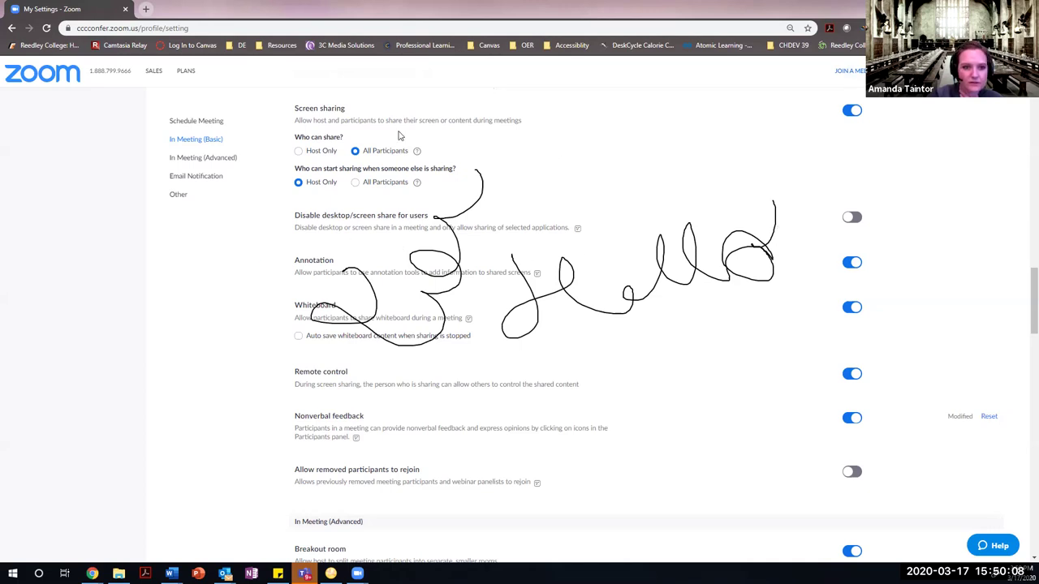
# Stamp arrows beside Who can start sharing, Disable desktop/screen share, Annotation and Whiteboard.
pyautogui.click(267, 266)
pyautogui.click(268, 305)
pyautogui.click(238, 290)
pyautogui.click(273, 220)
pyautogui.click(279, 171)
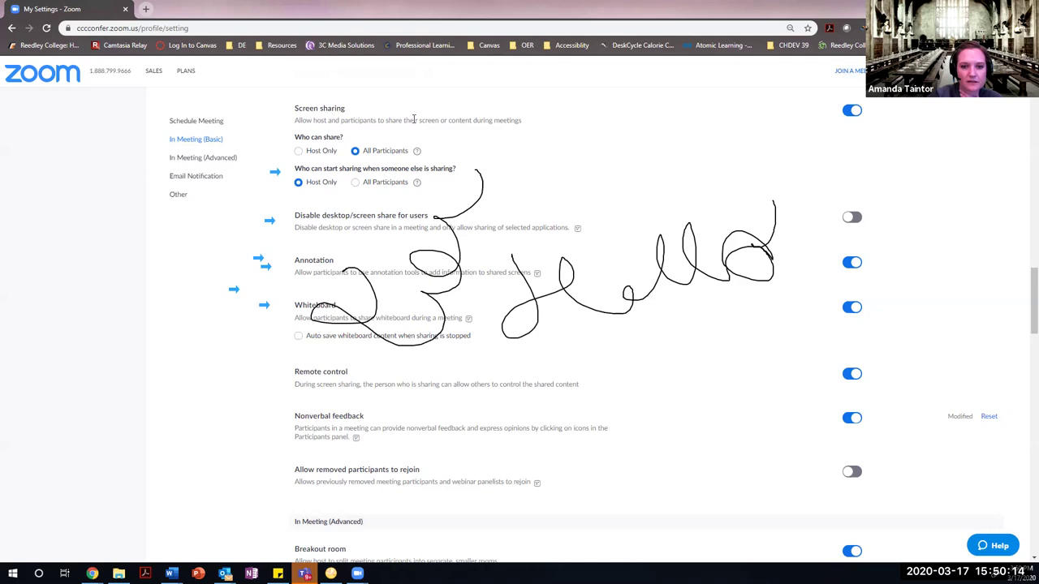
# Add a typed 'hello' text note on the shared page, discarding an empty second note.
pyautogui.click(572, 143)
pyautogui.write('hello')
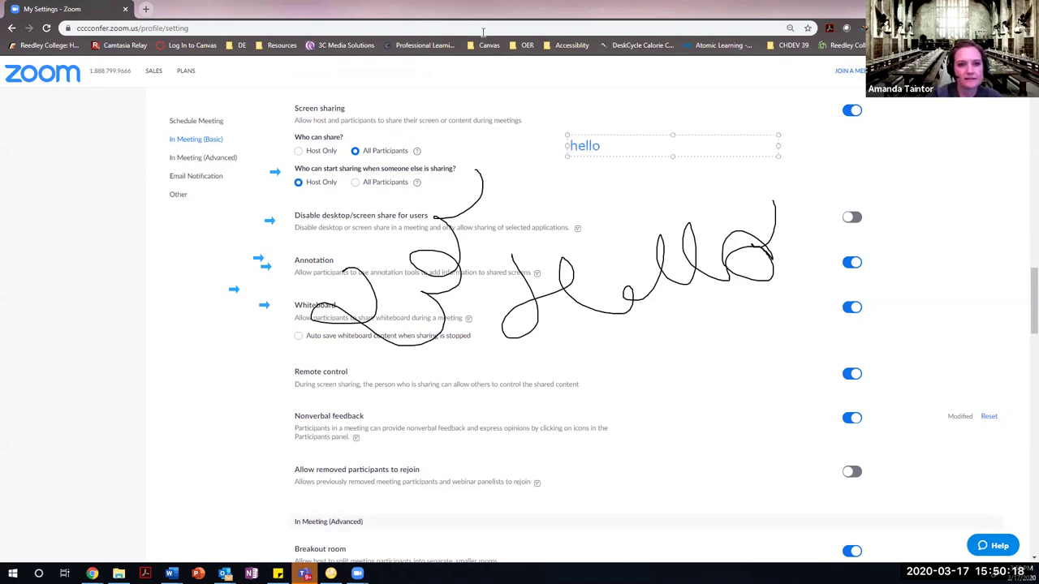
pyautogui.click(382, 215)
pyautogui.click(407, 163)
pyautogui.press('Escape')
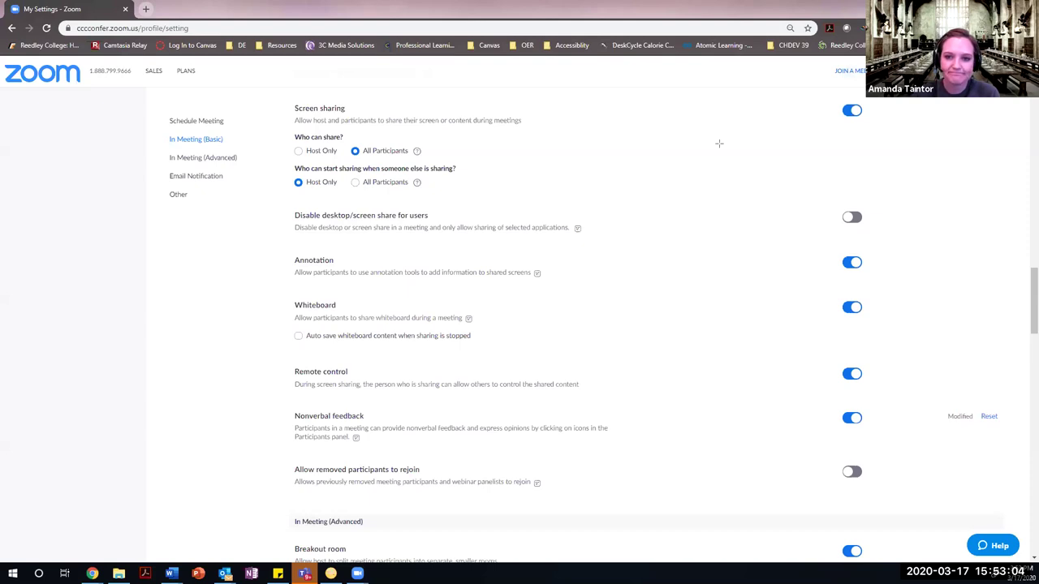
# Scroll down to In Meeting (Advanced), showing Breakout room on and Remote support off.
pyautogui.scroll(-3, 591, 366)
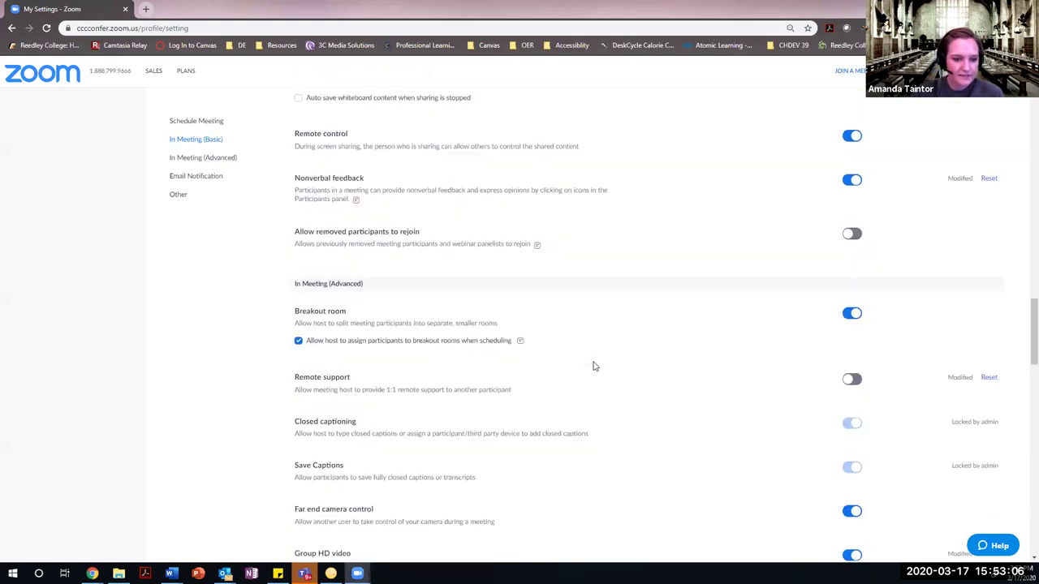
pyautogui.scroll(-1, 593, 367)
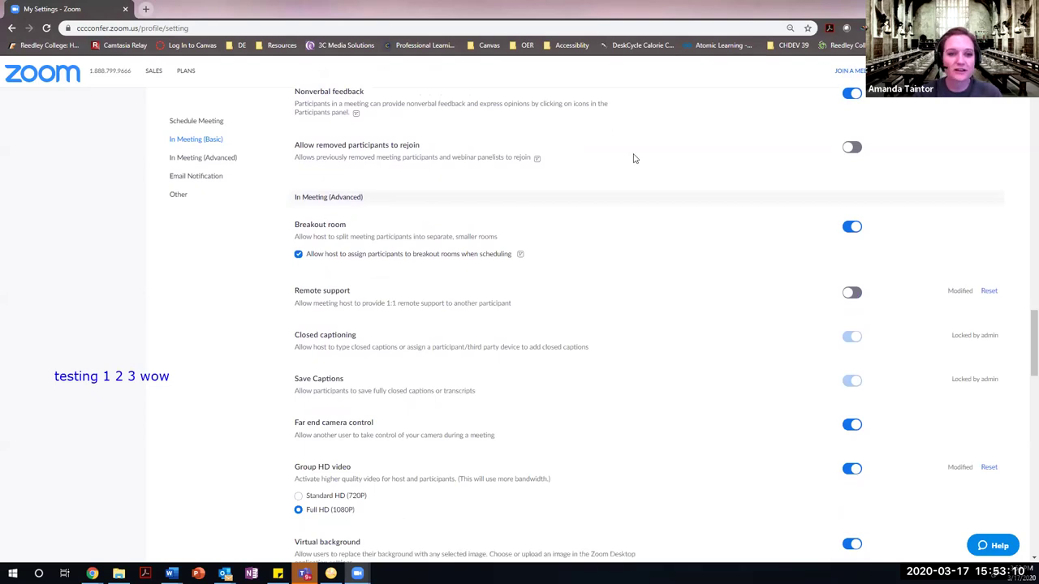
pyautogui.scroll(1, 609, 138)
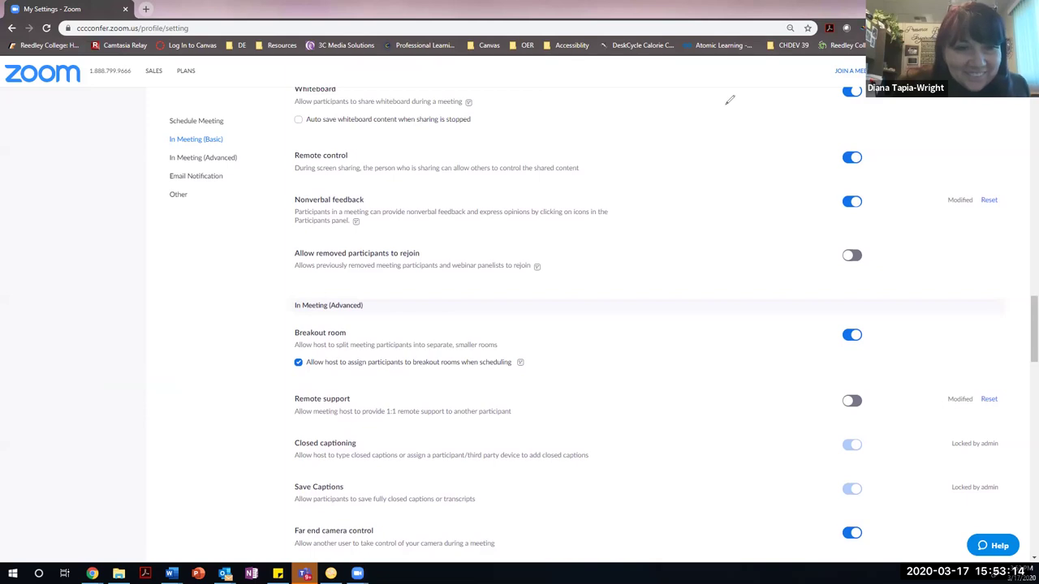
pyautogui.scroll(-1, 381, 357)
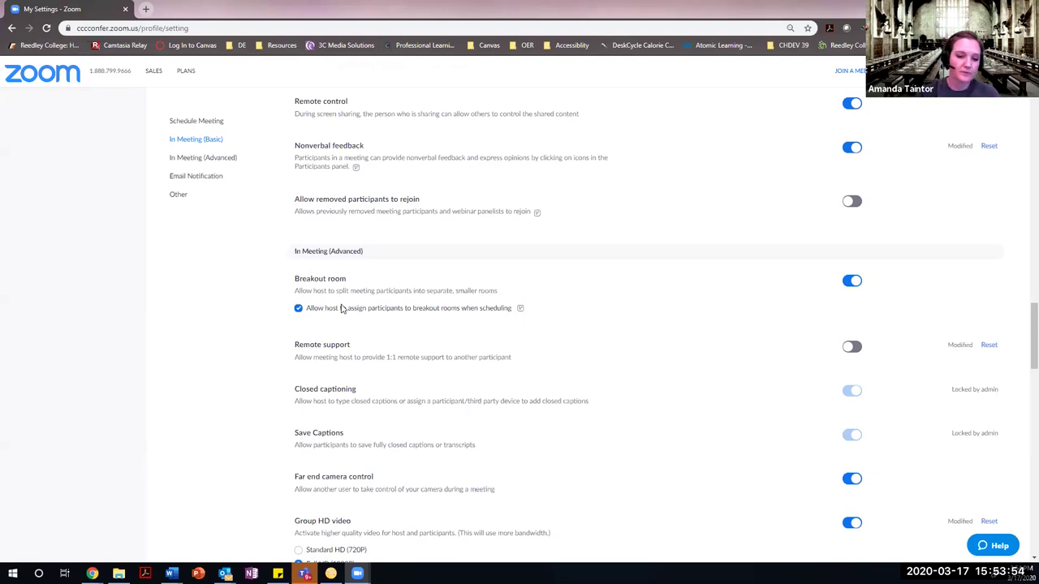
pyautogui.scroll(-1, 527, 377)
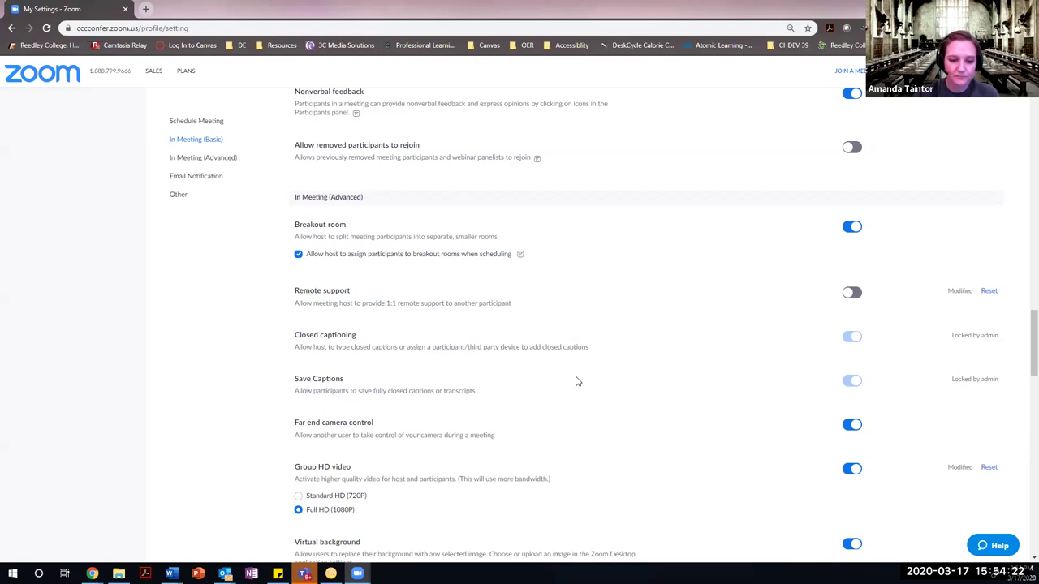
# Scroll through Email Notification and Other to the page bottom, then back up to In Meeting (Advanced).
pyautogui.scroll(-2, 576, 382)
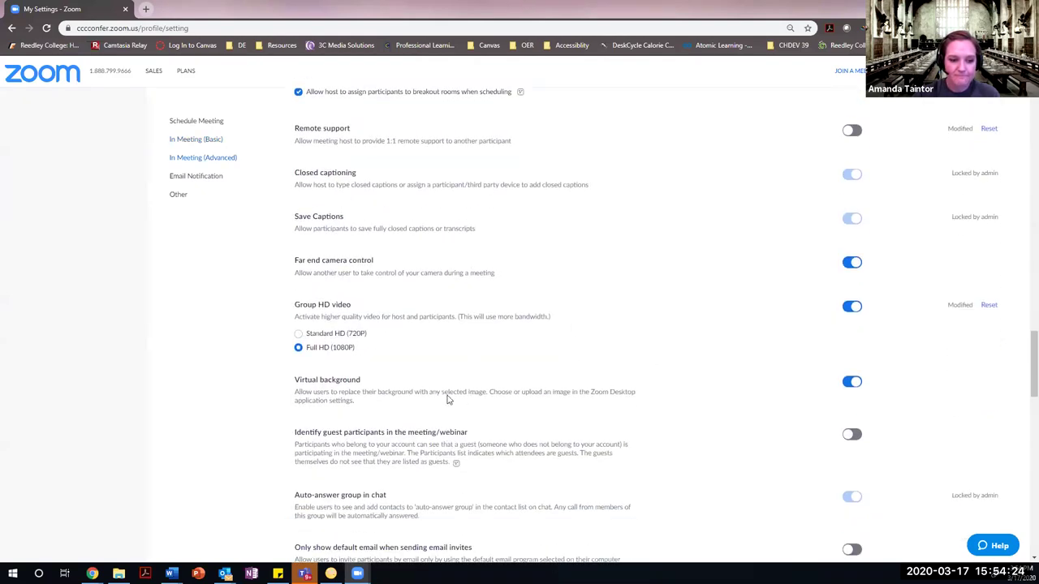
pyautogui.scroll(-3, 446, 399)
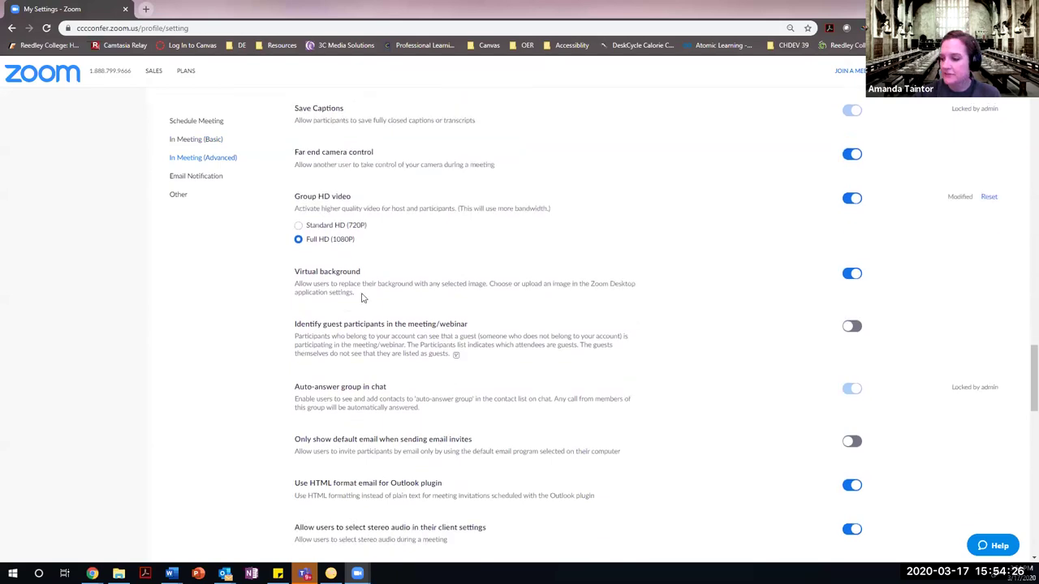
pyautogui.scroll(-3, 375, 315)
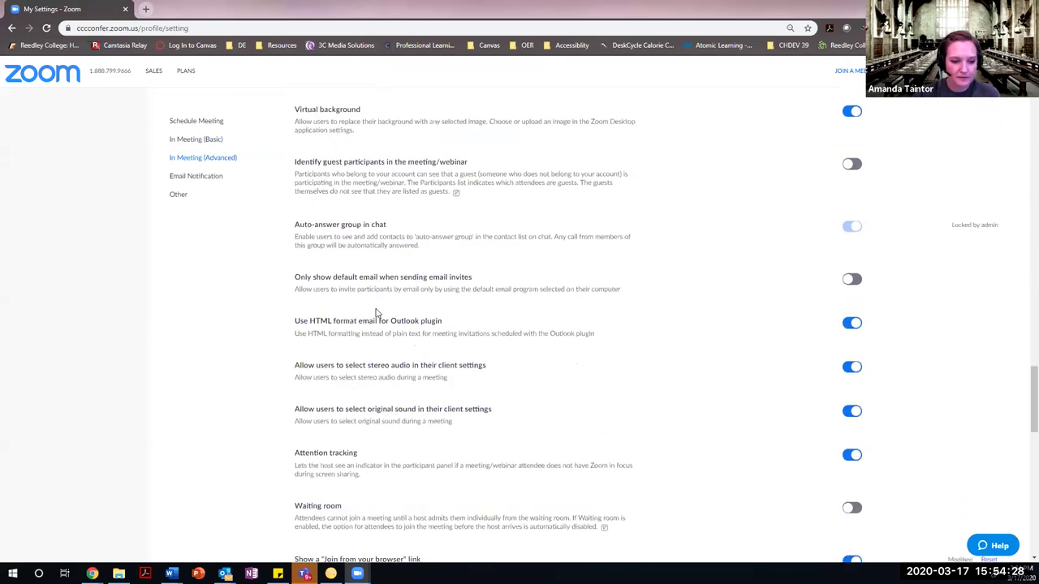
pyautogui.scroll(-4, 536, 336)
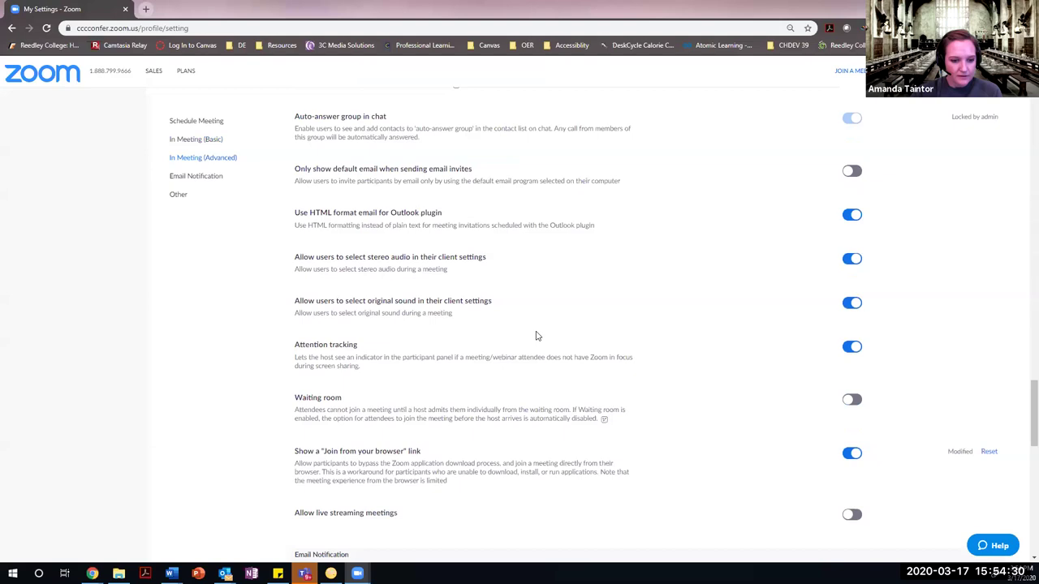
pyautogui.scroll(-2, 536, 336)
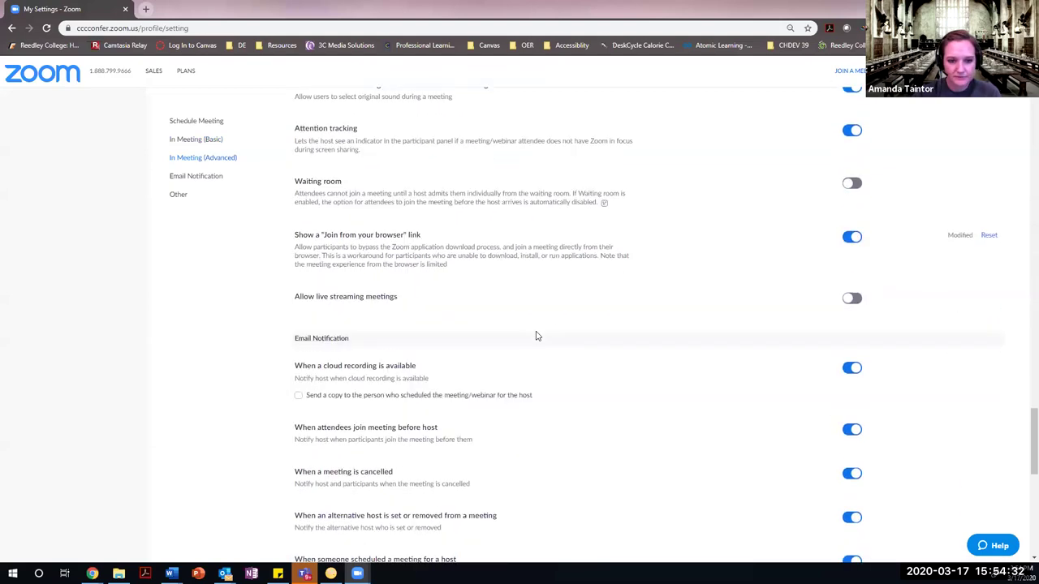
pyautogui.scroll(-8, 536, 336)
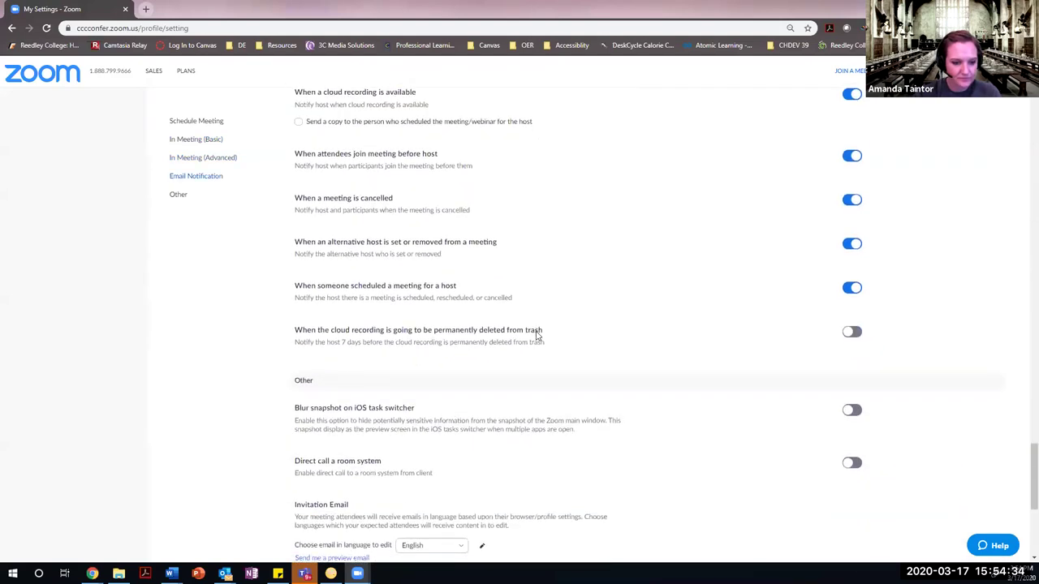
pyautogui.scroll(-3, 536, 336)
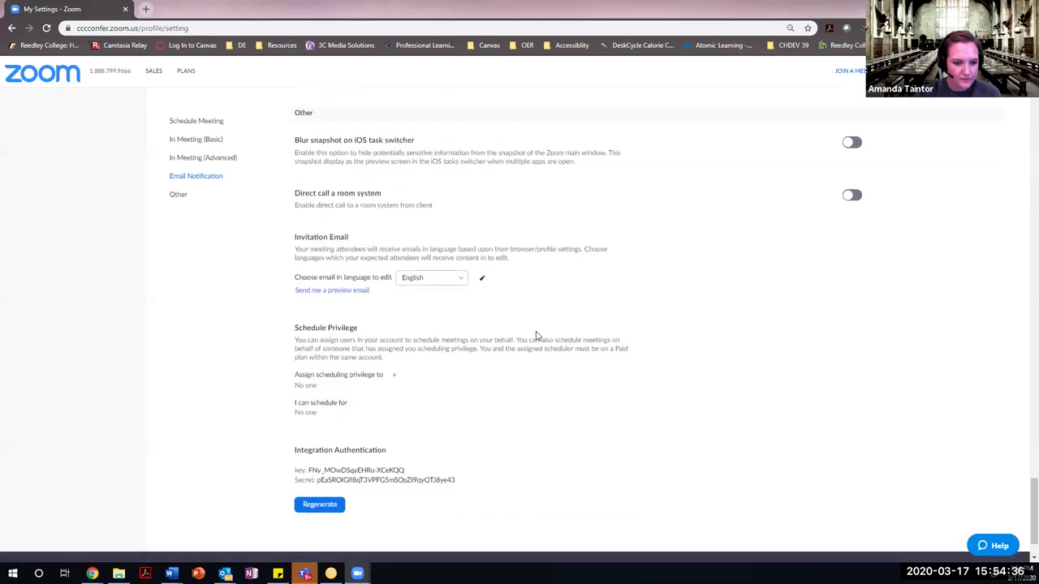
pyautogui.scroll(5, 536, 332)
pyautogui.scroll(5, 531, 338)
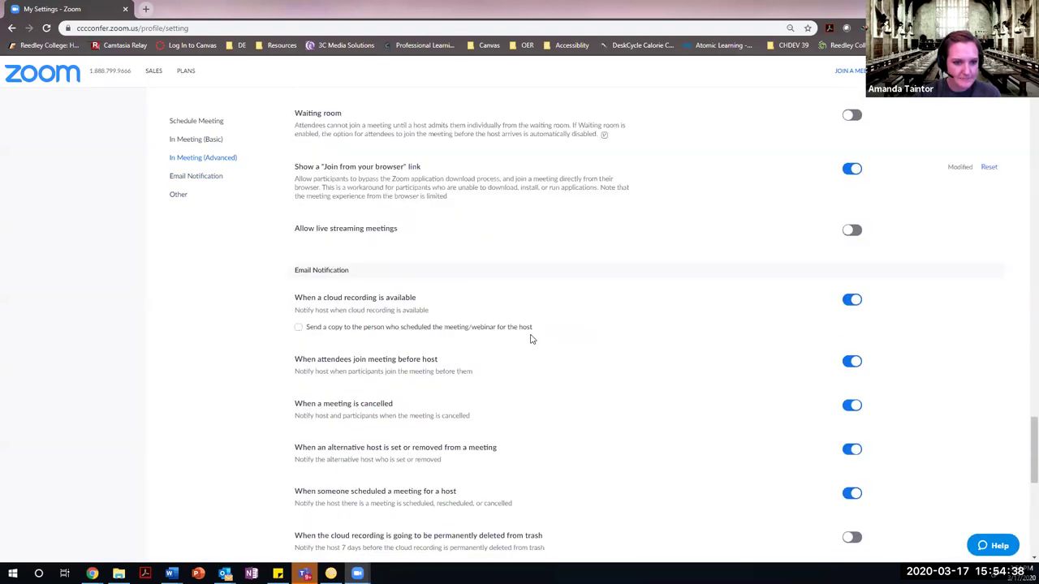
pyautogui.scroll(5, 531, 338)
pyautogui.scroll(7, 532, 338)
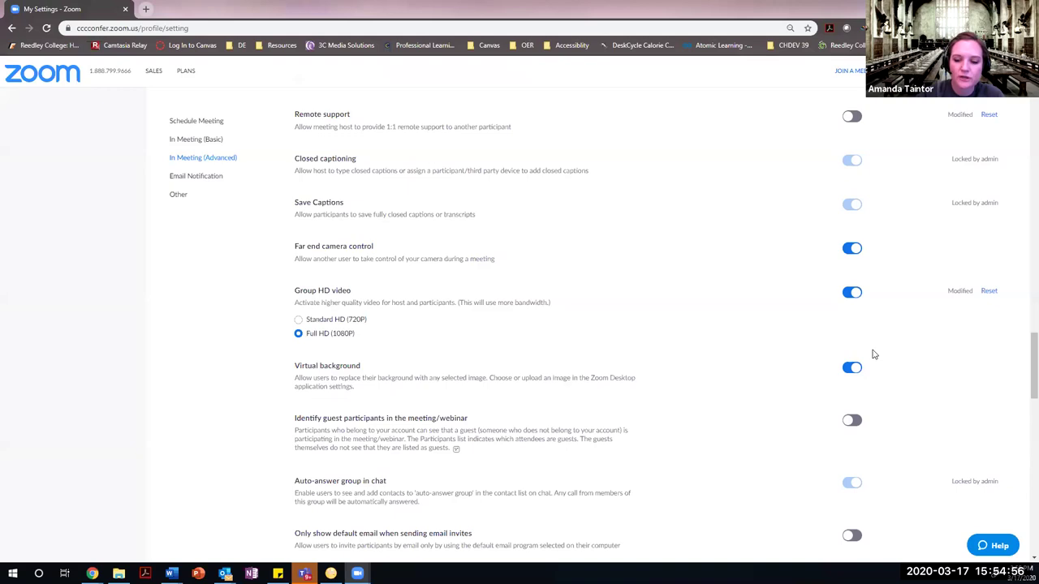
pyautogui.scroll(20, 680, 402)
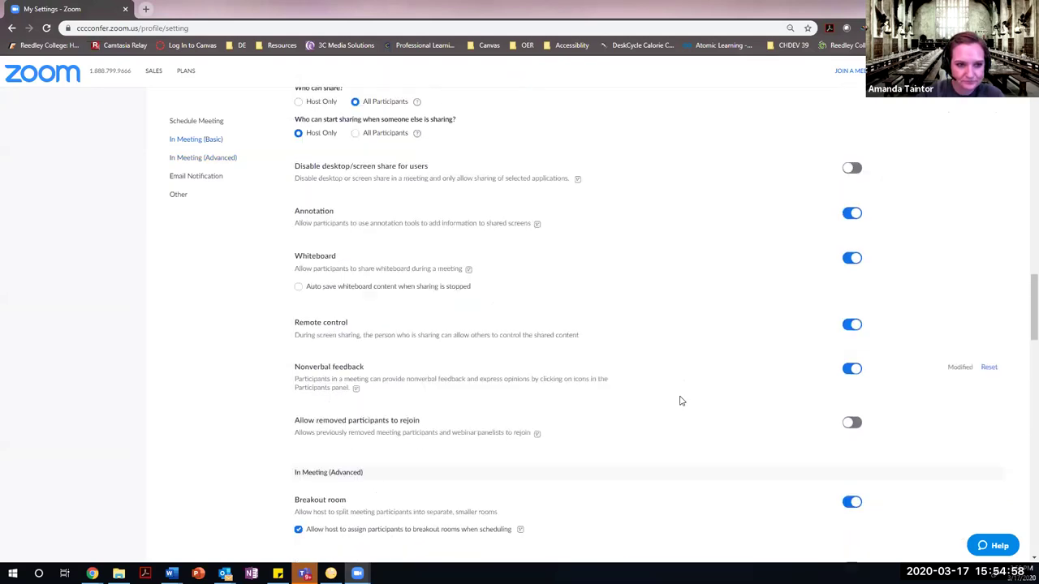
pyautogui.scroll(5, 685, 398)
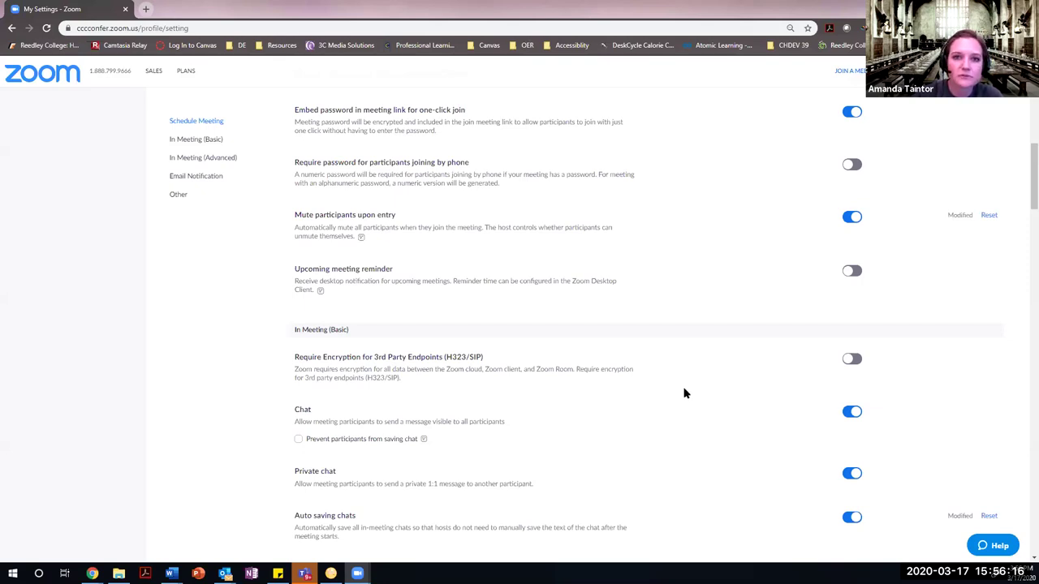
pyautogui.scroll(-1, 668, 412)
pyautogui.scroll(10, 668, 411)
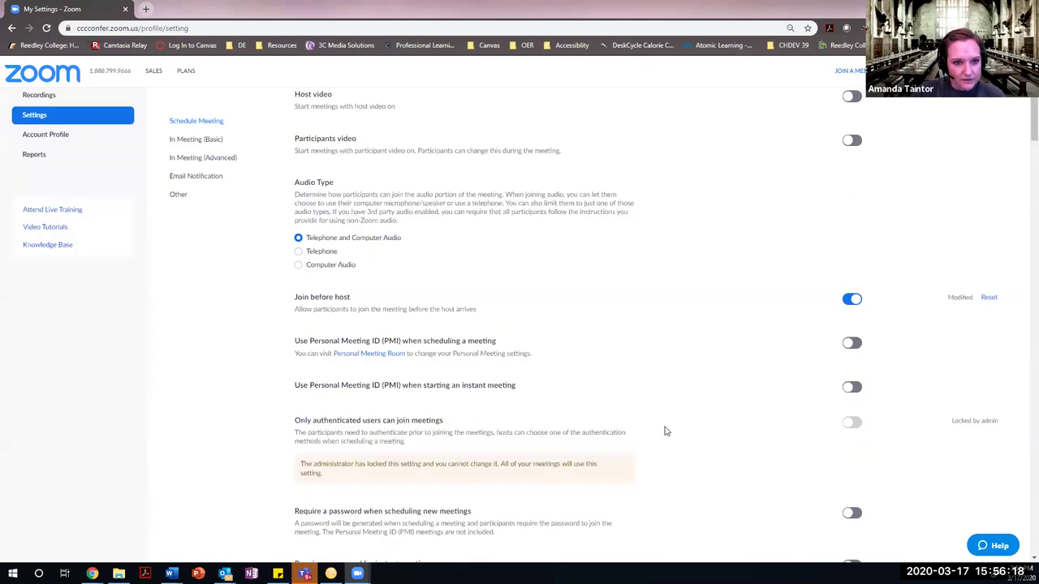
# Show the Recording settings and review local and cloud options, including advanced cloud recording and automatic recording.
pyautogui.click(250, 120)
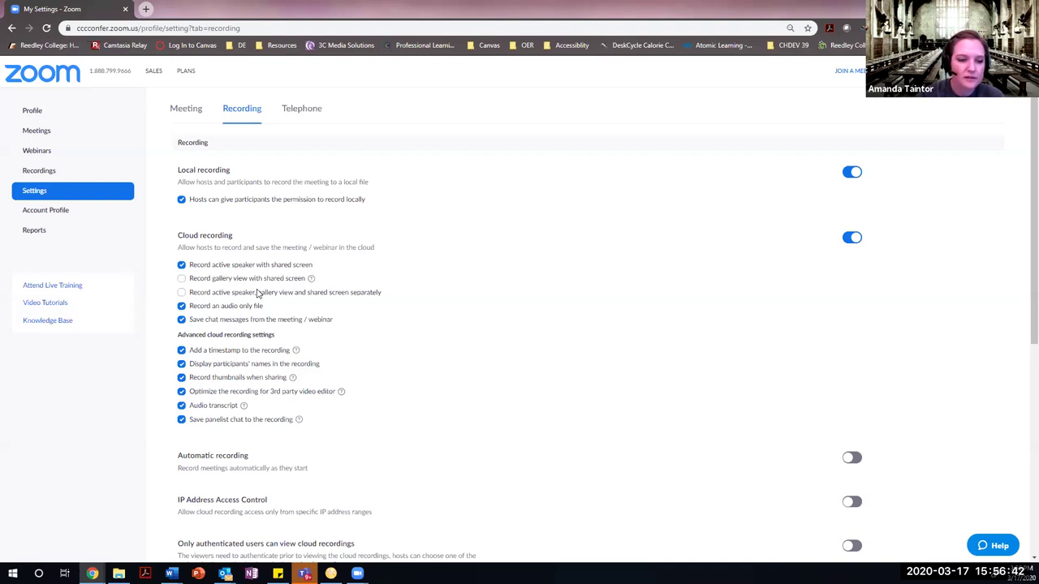
pyautogui.scroll(-1, 258, 292)
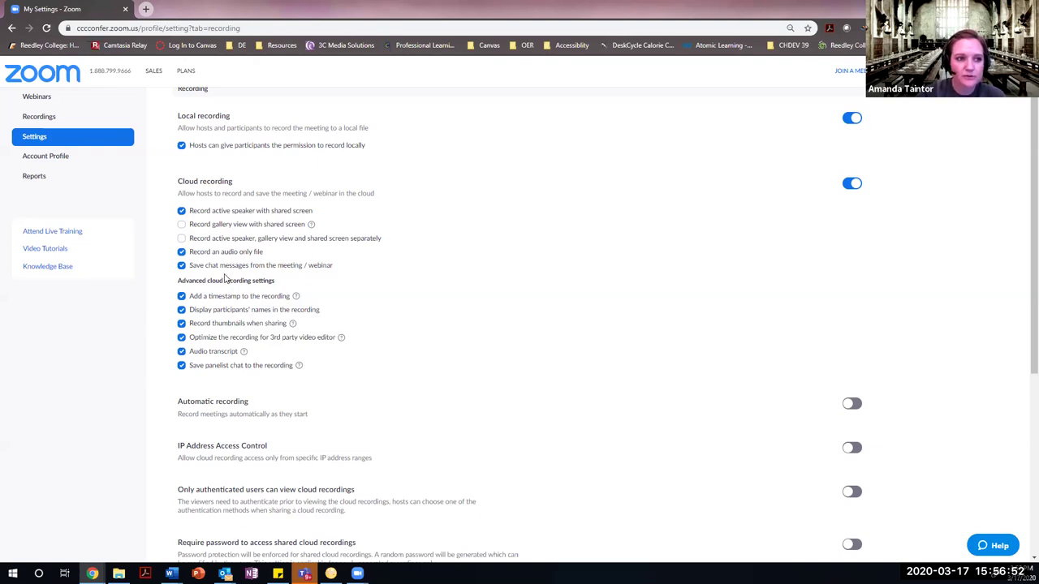
pyautogui.scroll(1, 227, 280)
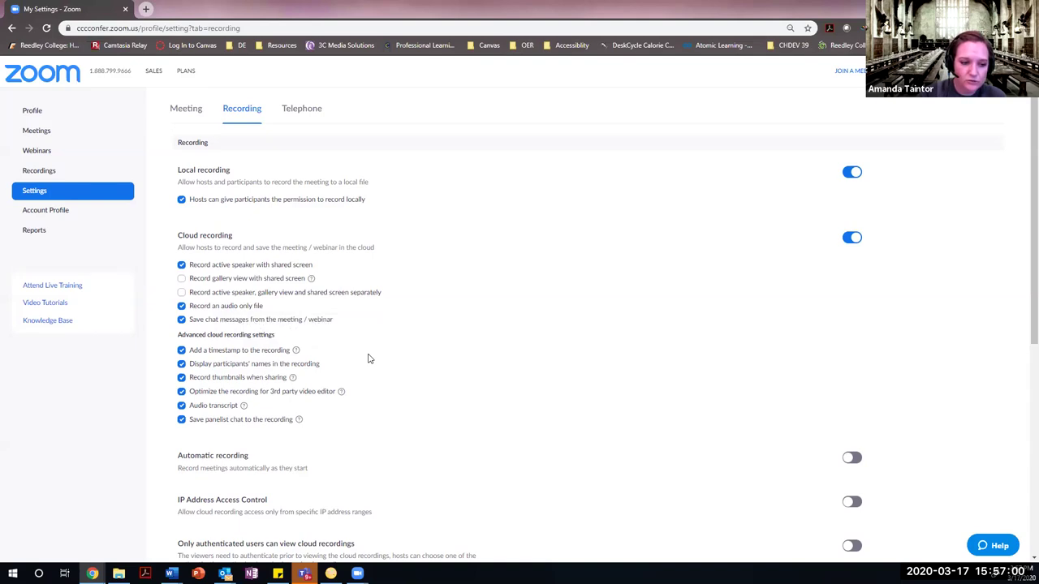
pyautogui.scroll(-1, 325, 341)
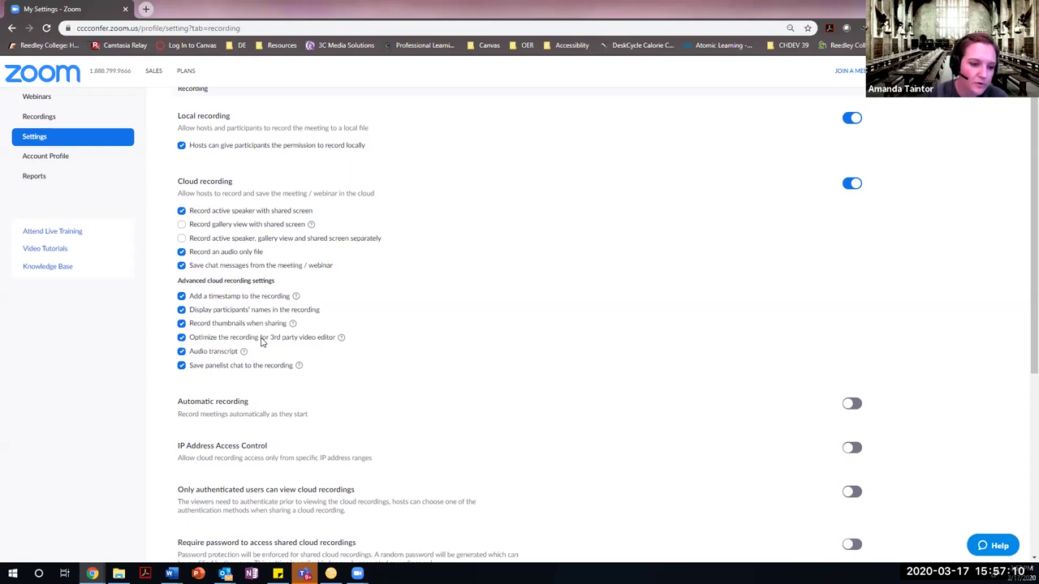
pyautogui.scroll(-2, 373, 341)
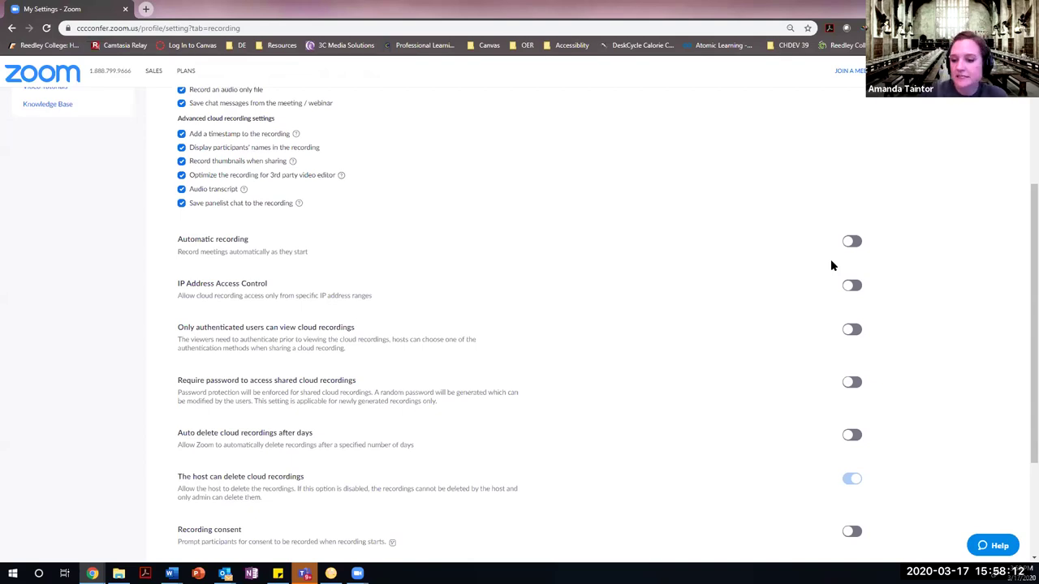
# Go to the account Profile page, then list the upcoming scheduled meetings with their meeting IDs.
pyautogui.scroll(-3, 758, 311)
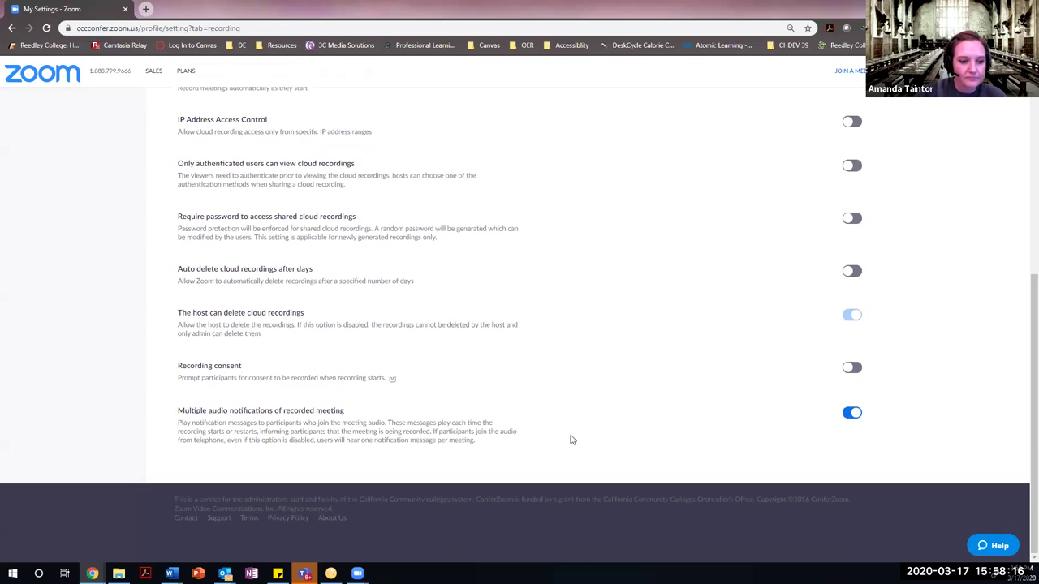
pyautogui.scroll(5, 571, 439)
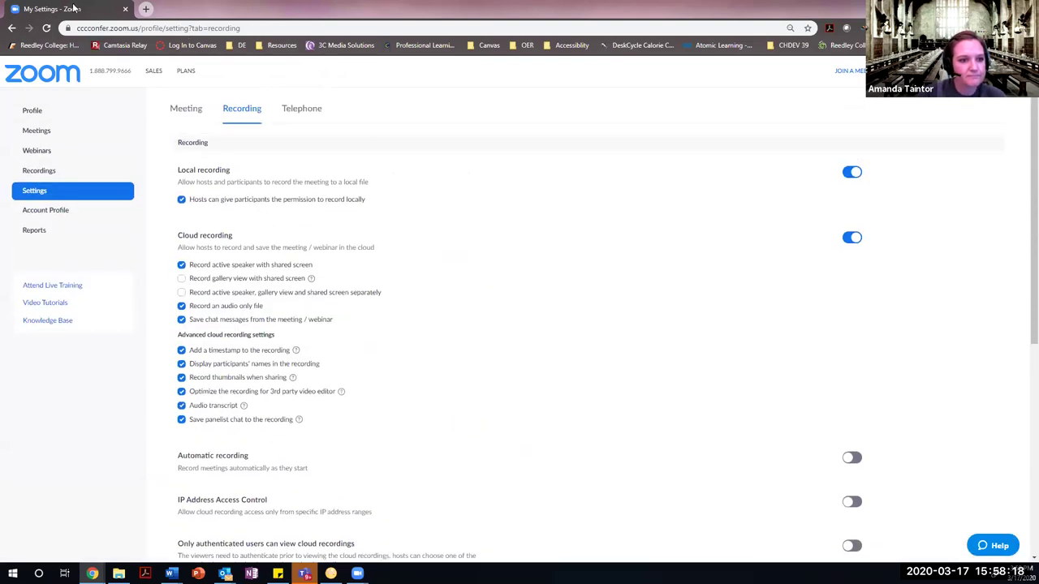
pyautogui.click(32, 115)
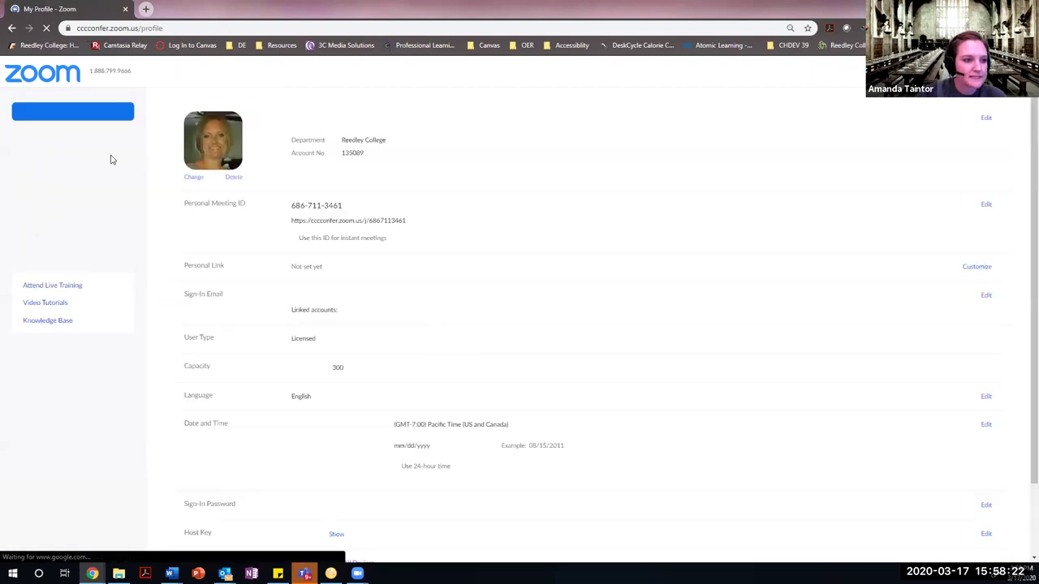
pyautogui.click(38, 131)
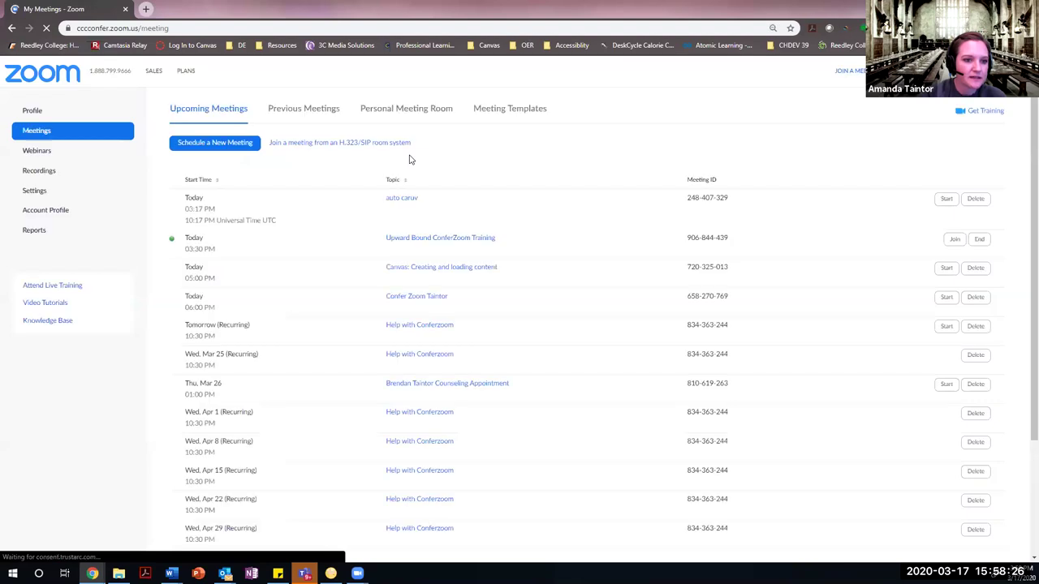
# View the latest previous meeting's details (join before host, mute on entry), then return to the list.
pyautogui.click(311, 113)
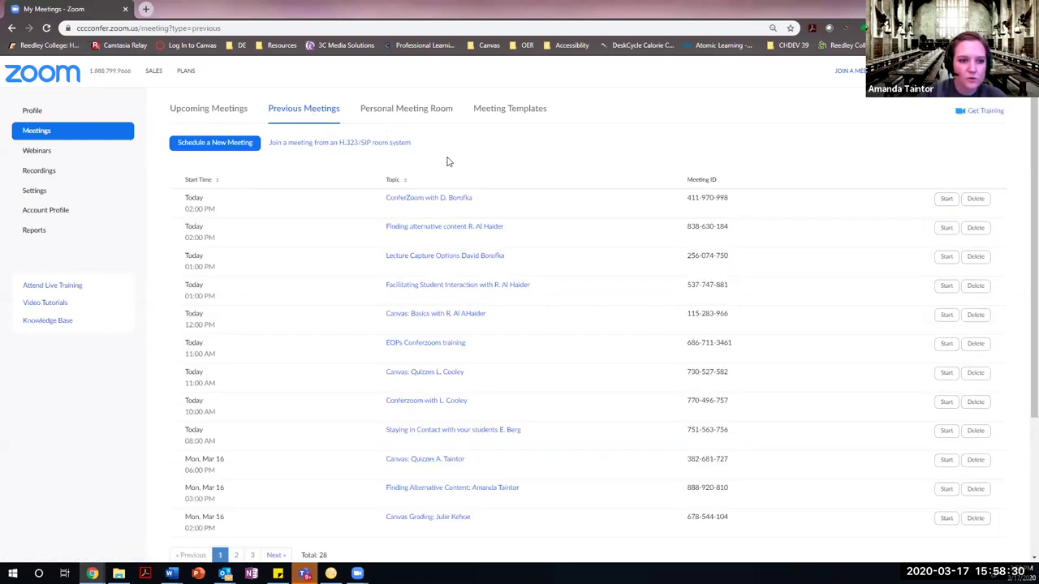
pyautogui.click(441, 201)
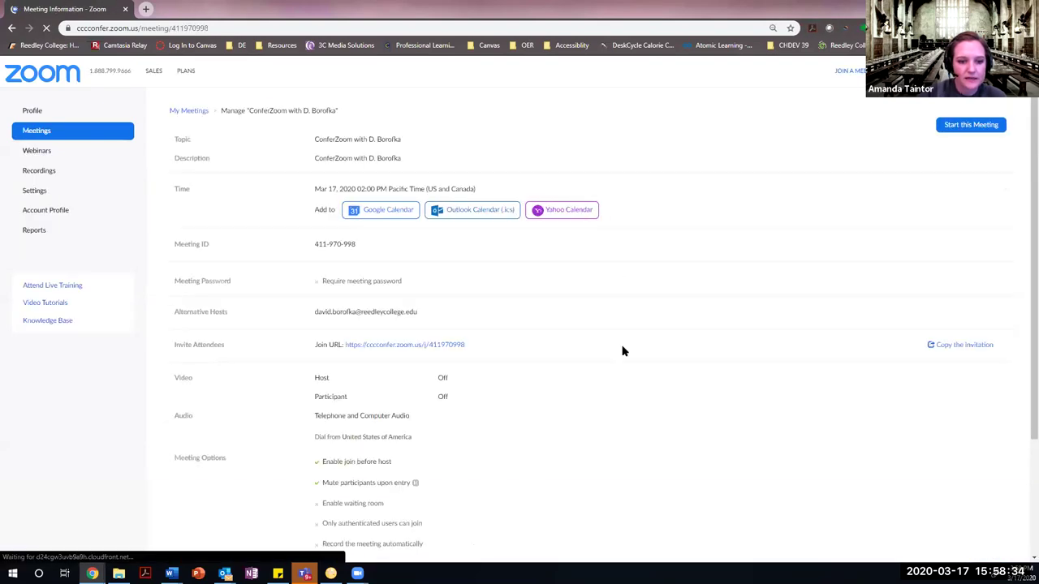
pyautogui.scroll(-3, 621, 394)
pyautogui.scroll(3, 612, 390)
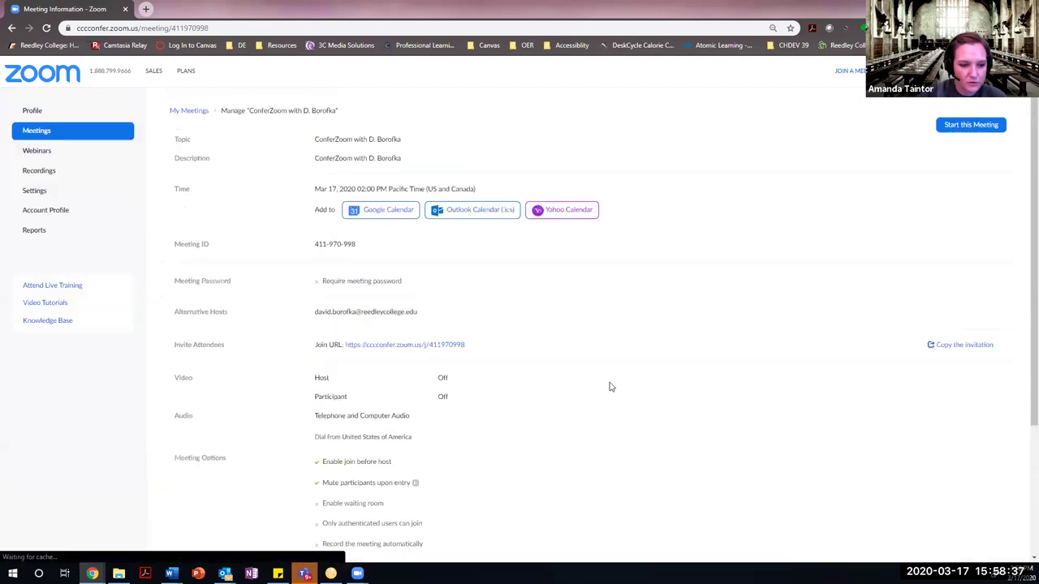
pyautogui.click(12, 27)
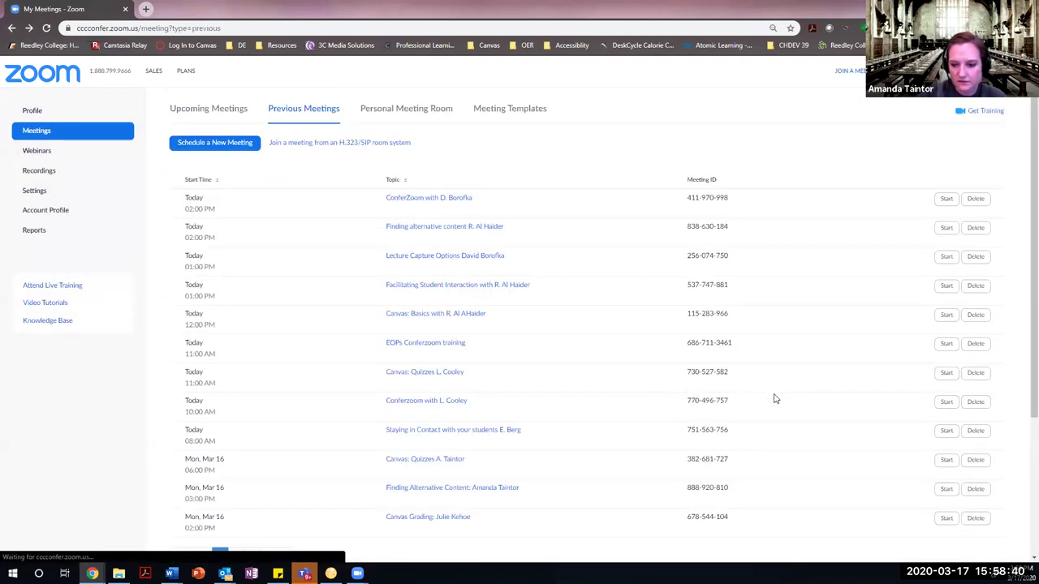
pyautogui.scroll(-2, 774, 399)
pyautogui.scroll(2, 791, 378)
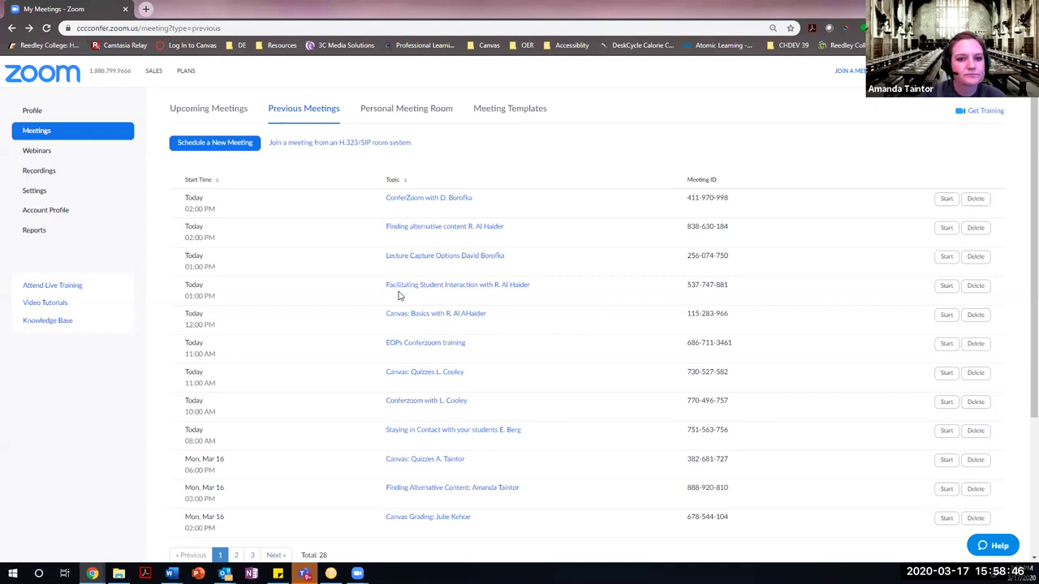
pyautogui.scroll(-2, 635, 283)
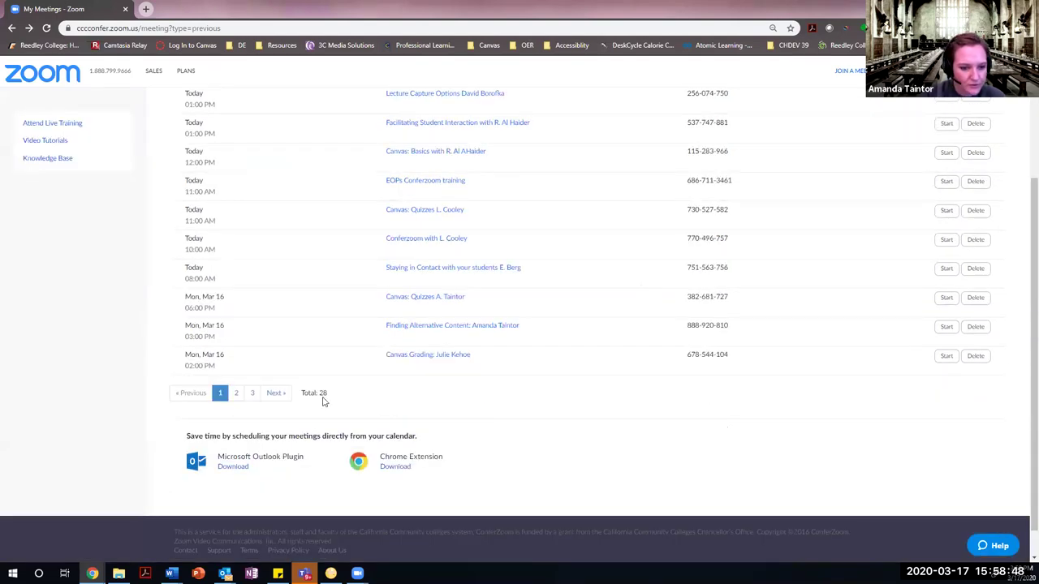
pyautogui.scroll(2, 434, 443)
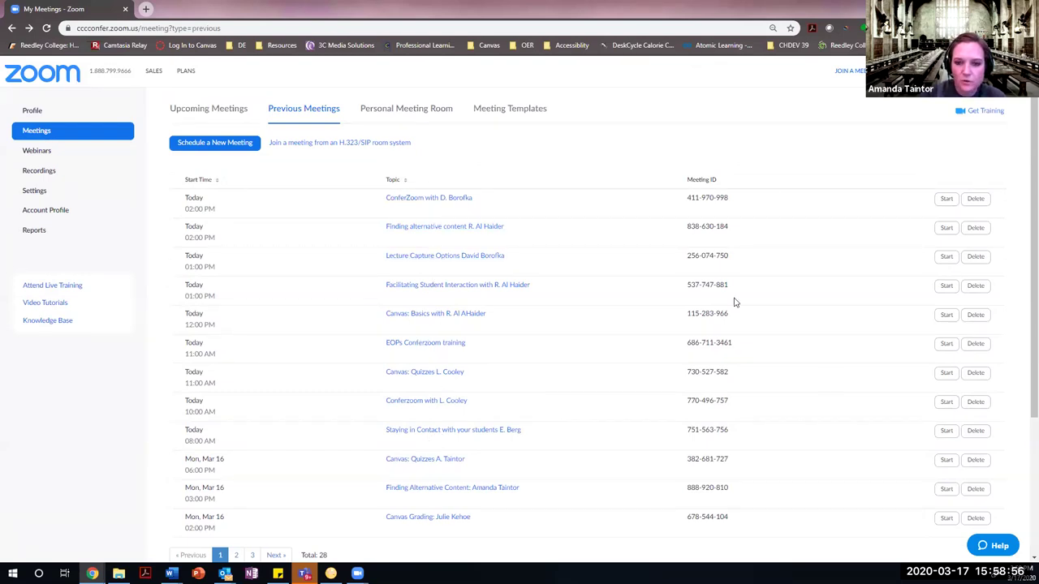
pyautogui.scroll(-1, 526, 373)
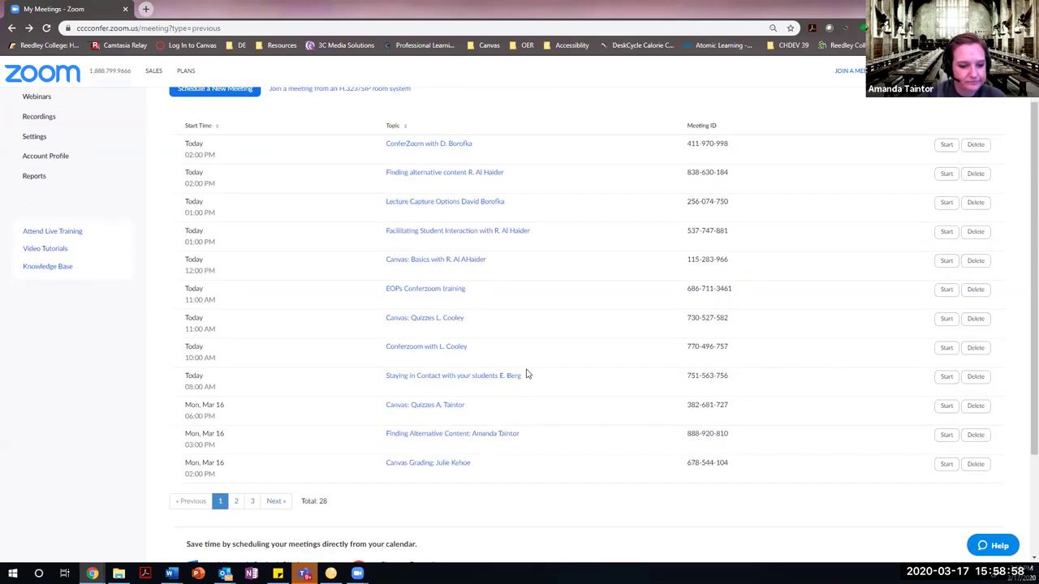
pyautogui.scroll(-2, 526, 371)
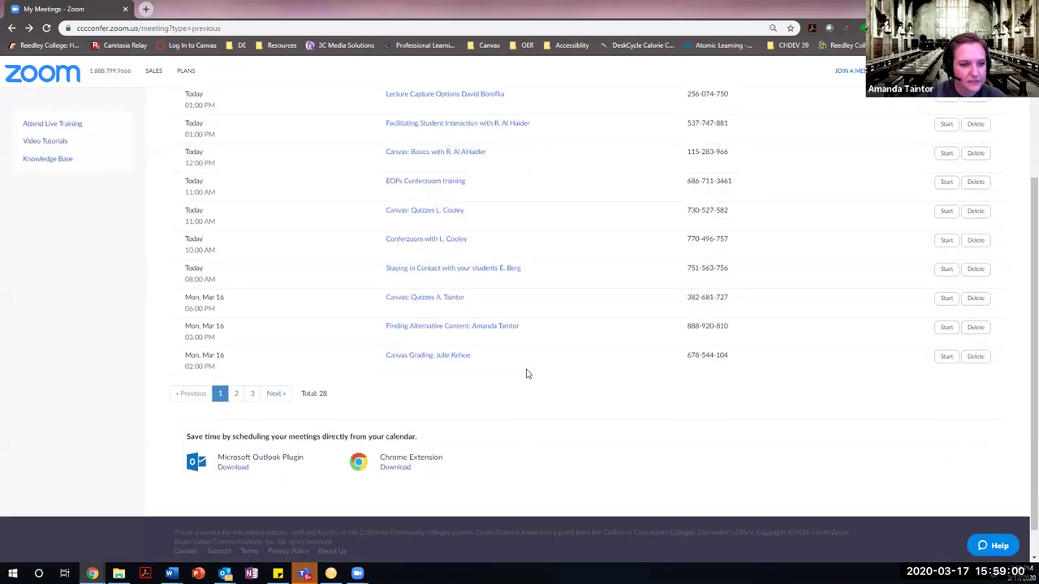
pyautogui.scroll(3, 526, 371)
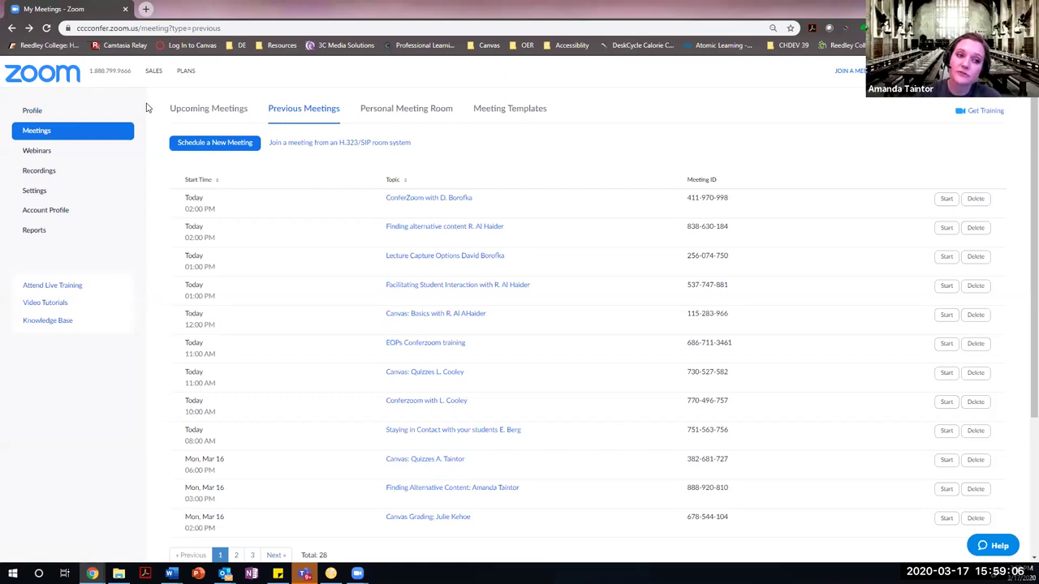
# Review the account's Meeting settings, then go to the Profile page.
pyautogui.click(47, 191)
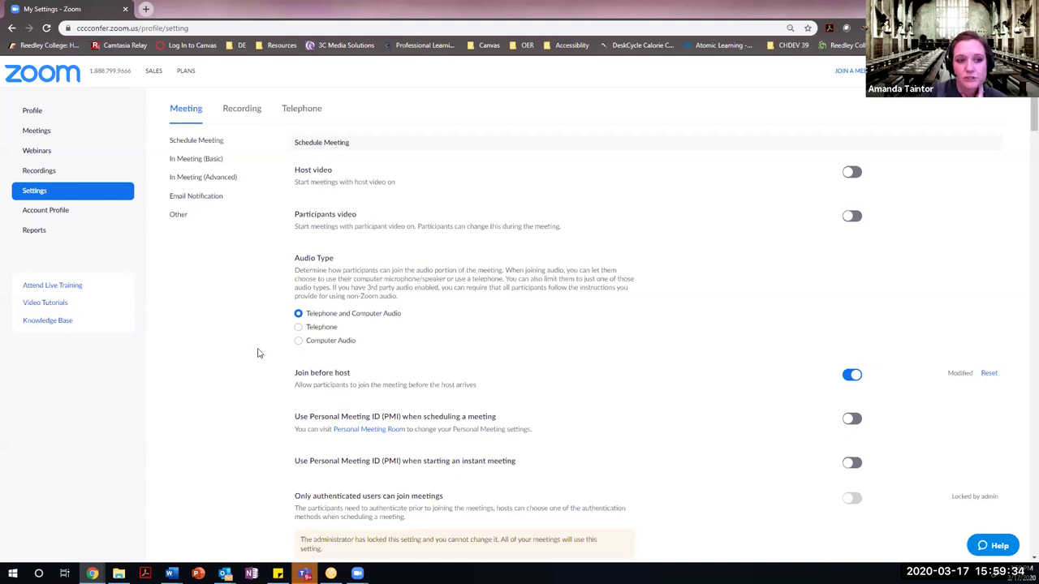
pyautogui.click(30, 110)
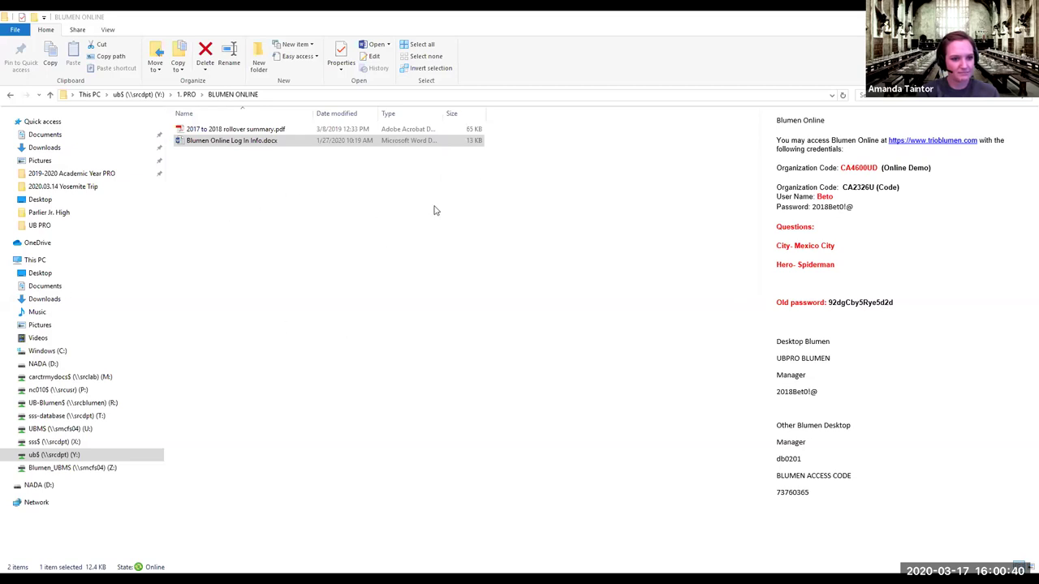
# Preview the rollover summary PDF, then go to the Y: drive root and open the 1. PRO folder.
pyautogui.click(268, 130)
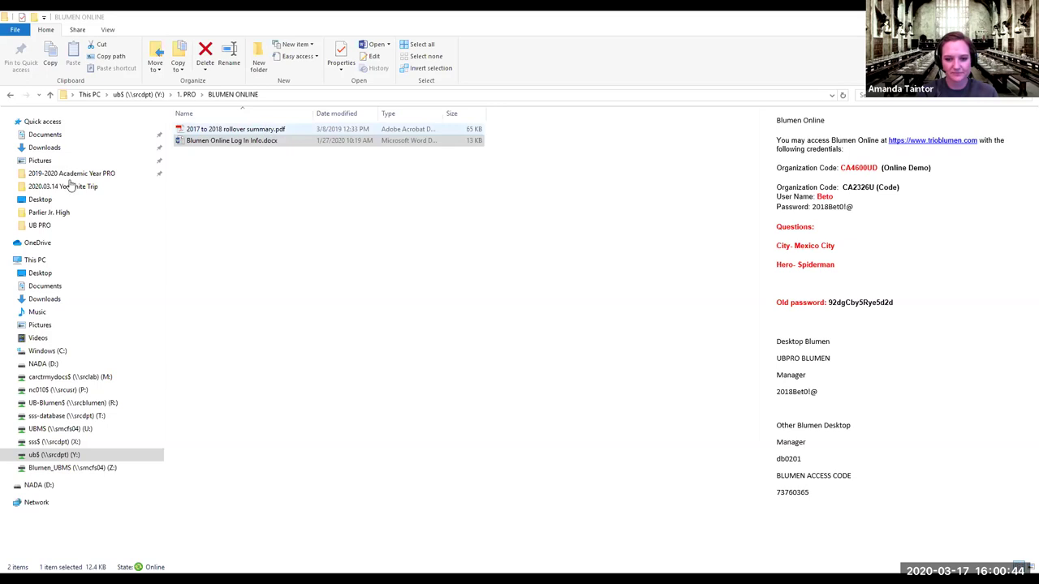
pyautogui.click(95, 456)
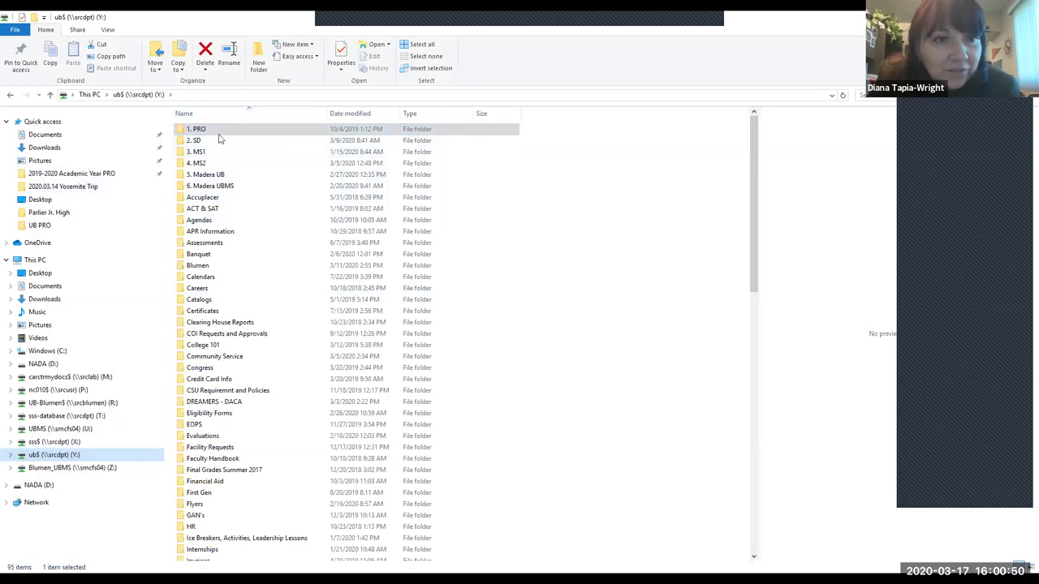
pyautogui.click(211, 139)
pyautogui.click(211, 133)
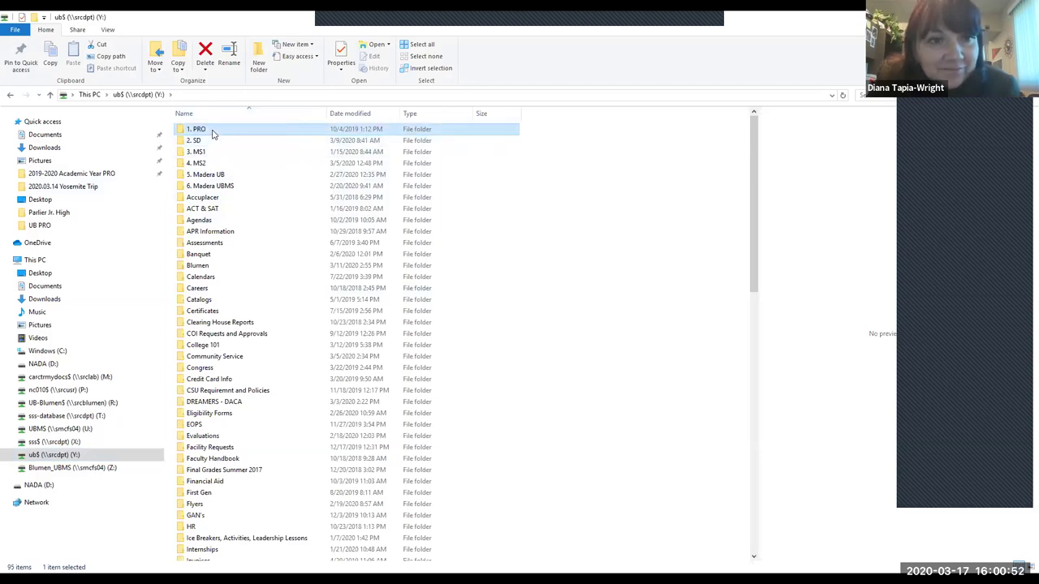
pyautogui.doubleClick(212, 131)
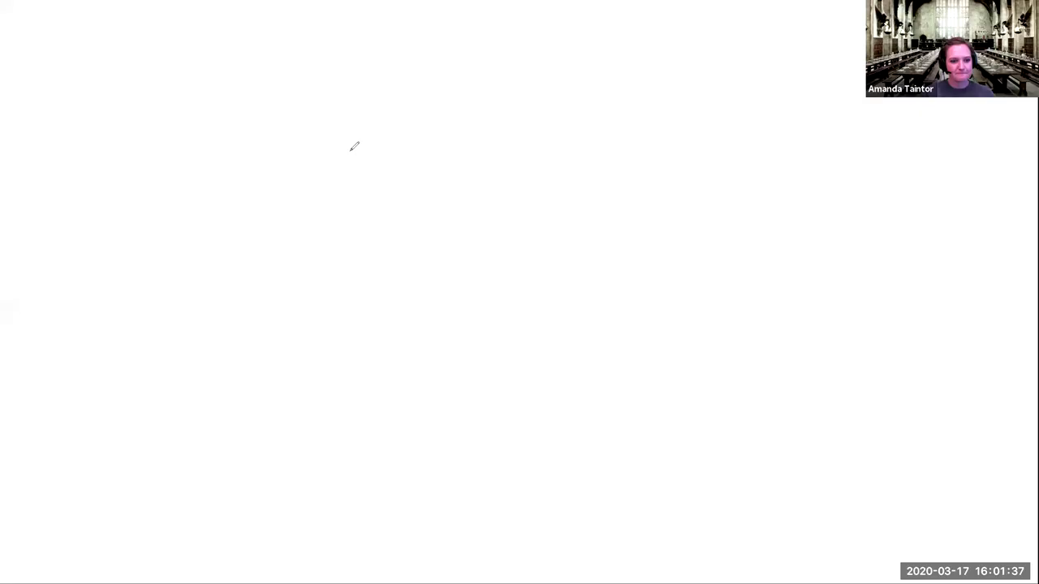
# Handwrite 'uow' in blue ink near the top of the whiteboard.
pyautogui.moveTo(353, 152); pyautogui.dragTo(342, 173)
pyautogui.moveTo(426, 236); pyautogui.dragTo(478, 211)
pyautogui.moveTo(542, 207)
pyautogui.mouseDown()
pyautogui.moveTo(558, 249)
pyautogui.moveTo(556, 213)
pyautogui.moveTo(542, 208)
pyautogui.mouseUp()
pyautogui.moveTo(624, 228)
pyautogui.mouseDown()
pyautogui.moveTo(656, 256)
pyautogui.moveTo(740, 250)
pyautogui.mouseUp()
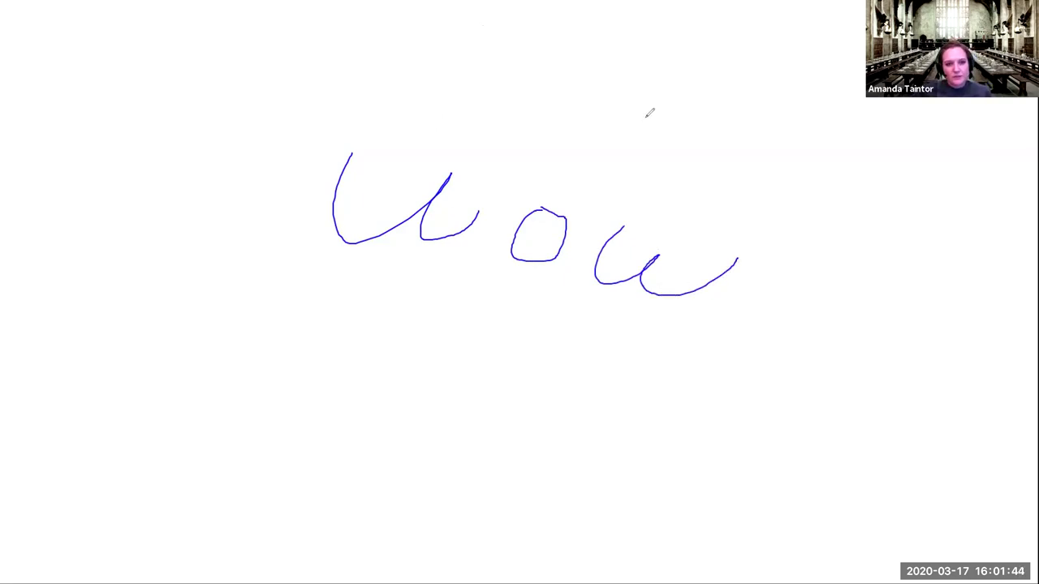
# Write 'Yes!' beneath 'uow' on the whiteboard.
pyautogui.moveTo(485, 323)
pyautogui.mouseDown()
pyautogui.moveTo(507, 355)
pyautogui.moveTo(462, 395)
pyautogui.mouseUp()
pyautogui.moveTo(548, 385)
pyautogui.mouseDown()
pyautogui.moveTo(578, 371)
pyautogui.moveTo(582, 399)
pyautogui.mouseUp()
pyautogui.moveTo(645, 382); pyautogui.dragTo(614, 412)
pyautogui.moveTo(726, 360); pyautogui.dragTo(705, 439)
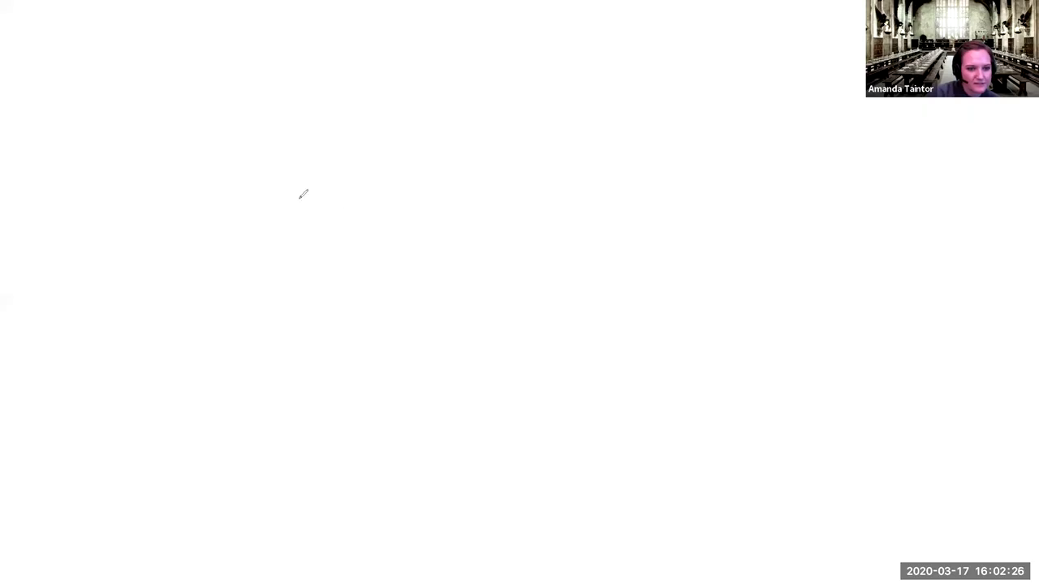
# Draw an H and an i to spell 'Hi', then add two extra marks to its right.
pyautogui.moveTo(300, 200); pyautogui.dragTo(297, 337)
pyautogui.moveTo(350, 209); pyautogui.dragTo(422, 346)
pyautogui.moveTo(391, 311)
pyautogui.mouseDown()
pyautogui.moveTo(364, 295)
pyautogui.moveTo(288, 284)
pyautogui.moveTo(532, 297)
pyautogui.mouseUp()
pyautogui.moveTo(438, 215); pyautogui.dragTo(453, 207)
pyautogui.moveTo(592, 224); pyautogui.dragTo(696, 290)
pyautogui.moveTo(683, 221)
pyautogui.mouseDown()
pyautogui.moveTo(728, 291)
pyautogui.moveTo(747, 225)
pyautogui.moveTo(732, 297)
pyautogui.mouseUp()
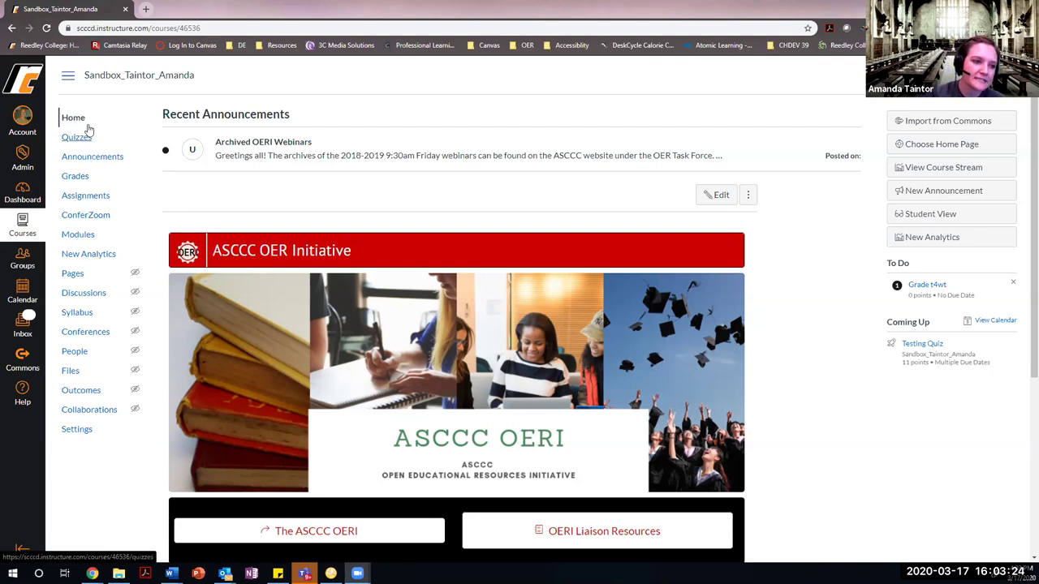
# In course Settings, drag ConferZoom down into the hidden navigation items.
pyautogui.click(77, 430)
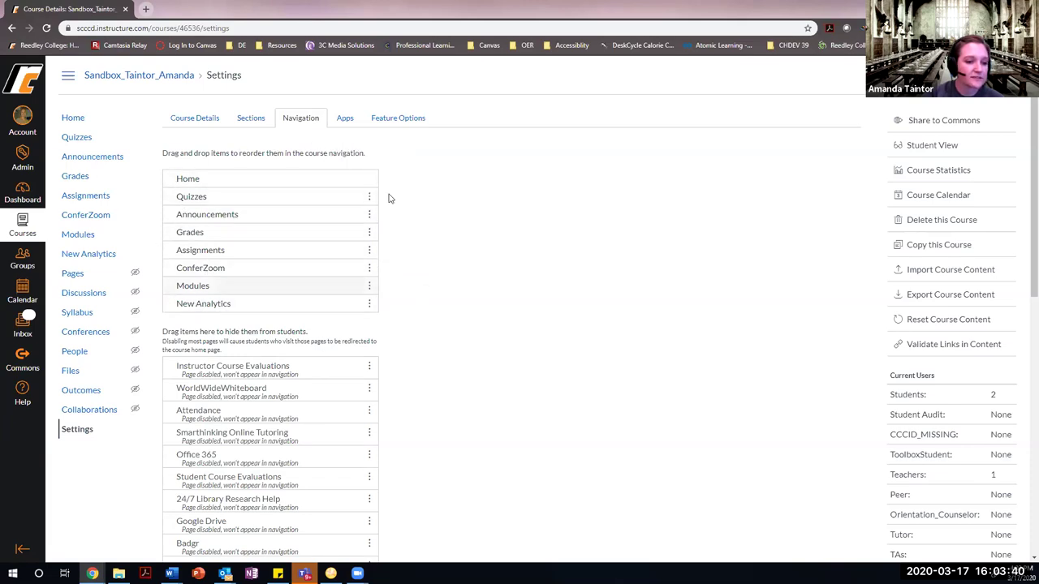
pyautogui.scroll(-1, 431, 312)
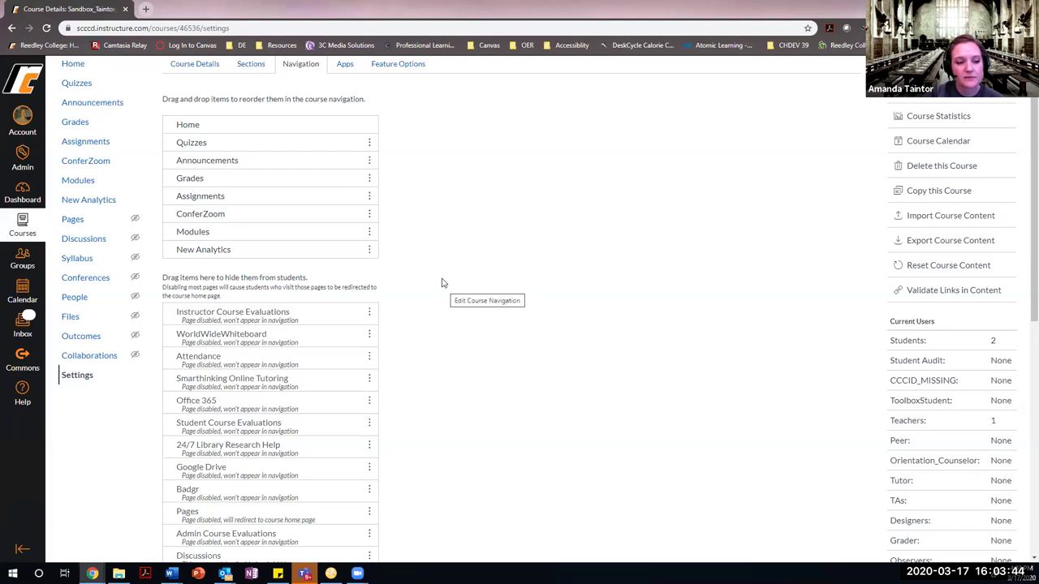
pyautogui.moveTo(260, 216); pyautogui.dragTo(261, 372)
pyautogui.scroll(-3, 468, 311)
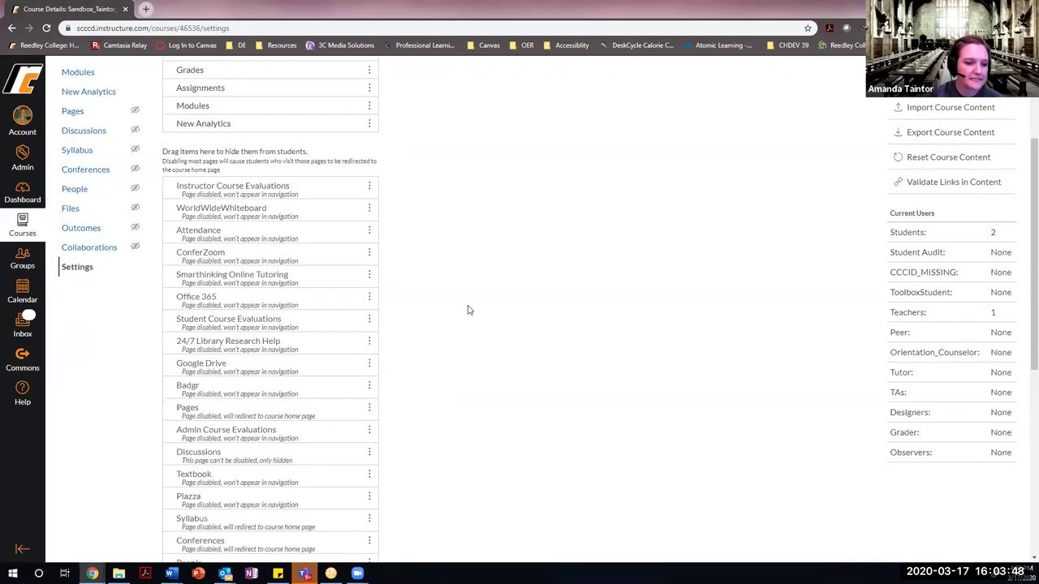
pyautogui.scroll(-2, 301, 187)
pyautogui.scroll(-5, 303, 193)
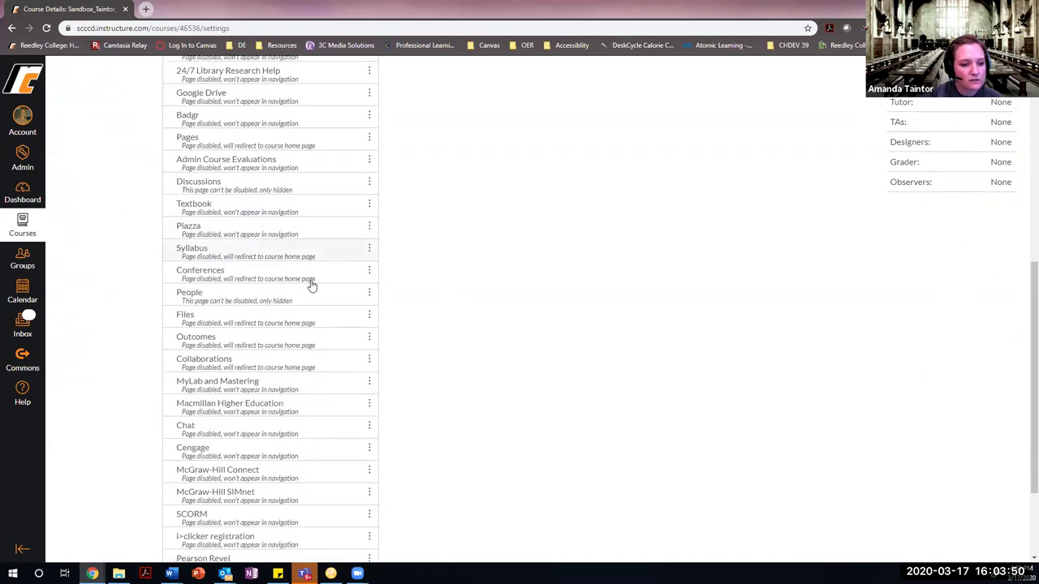
pyautogui.scroll(10, 299, 455)
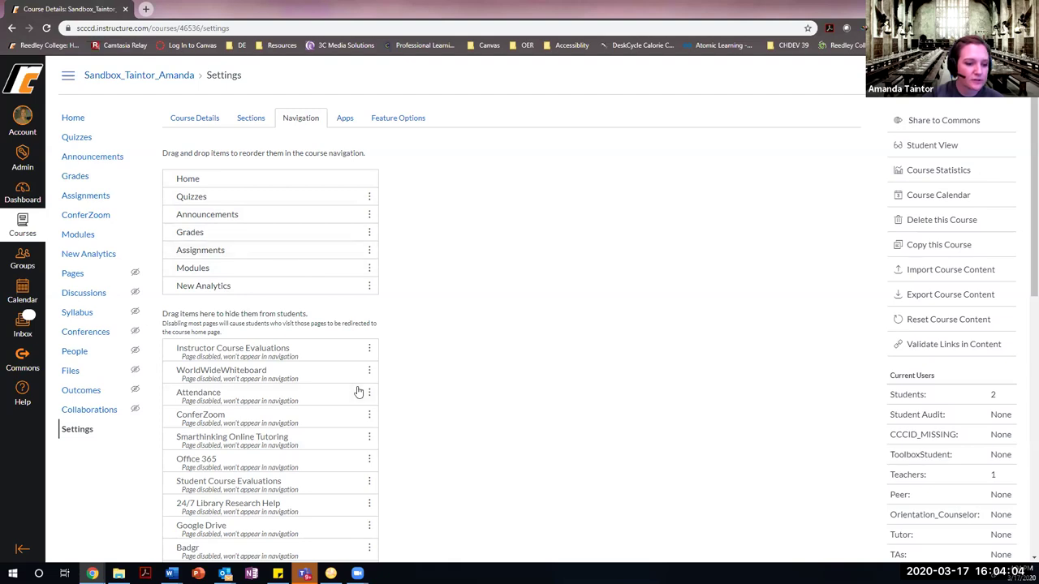
# Drag ConferZoom back up between Grades and Assignments and save the navigation.
pyautogui.moveTo(207, 418); pyautogui.dragTo(209, 253)
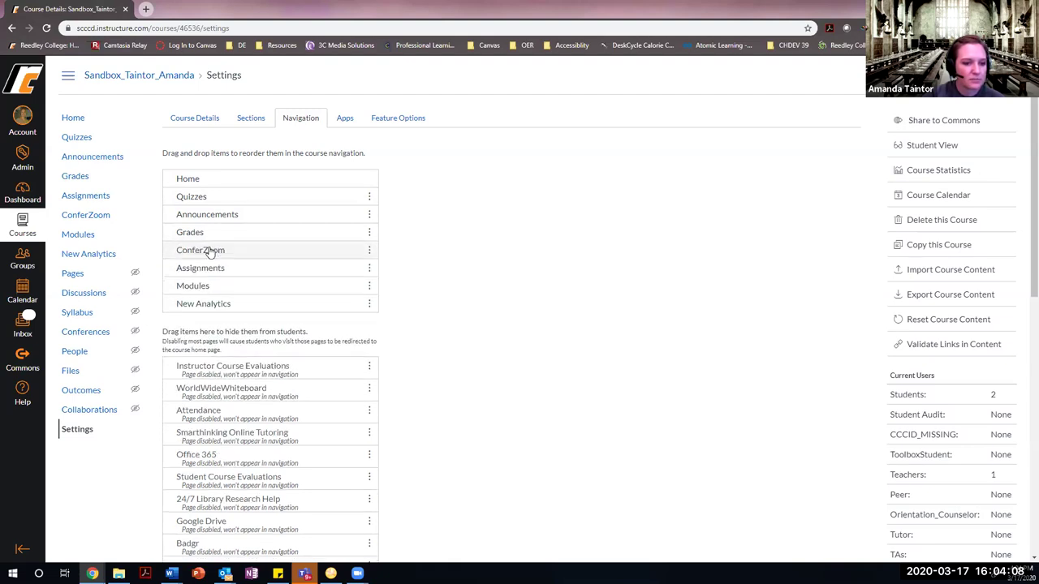
pyautogui.click(369, 250)
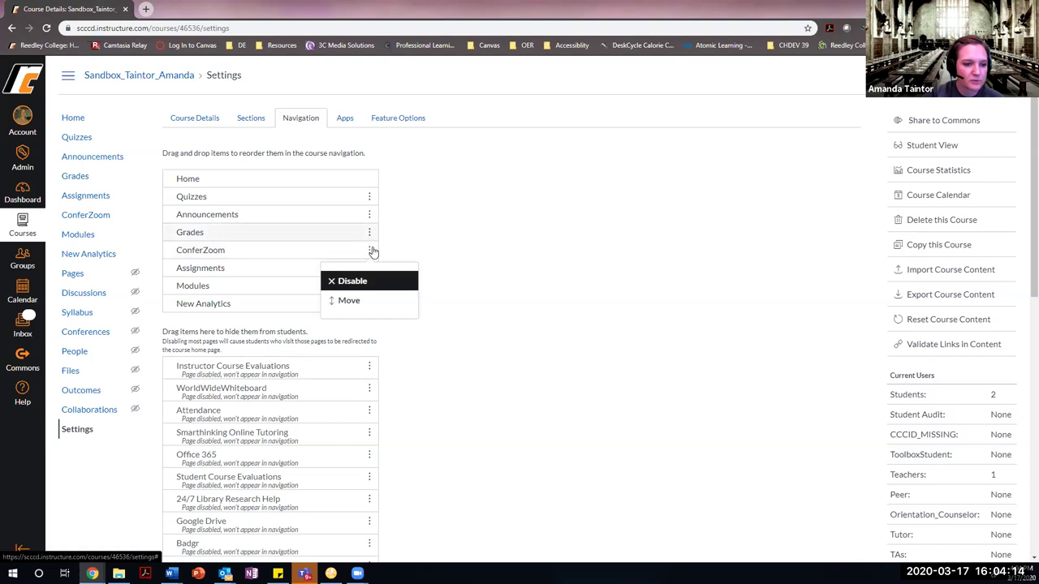
pyautogui.click(292, 268)
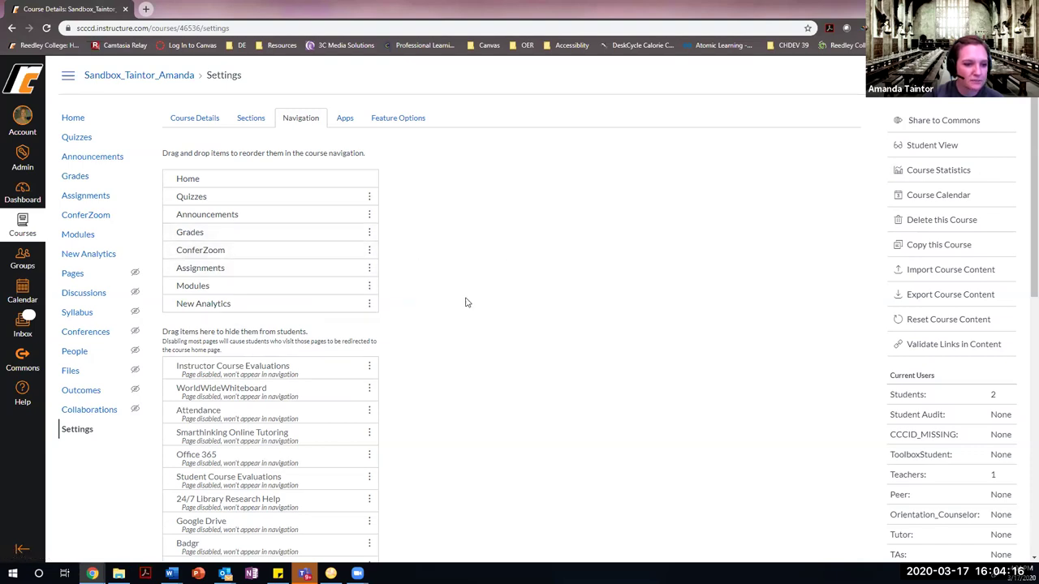
pyautogui.scroll(-5, 395, 387)
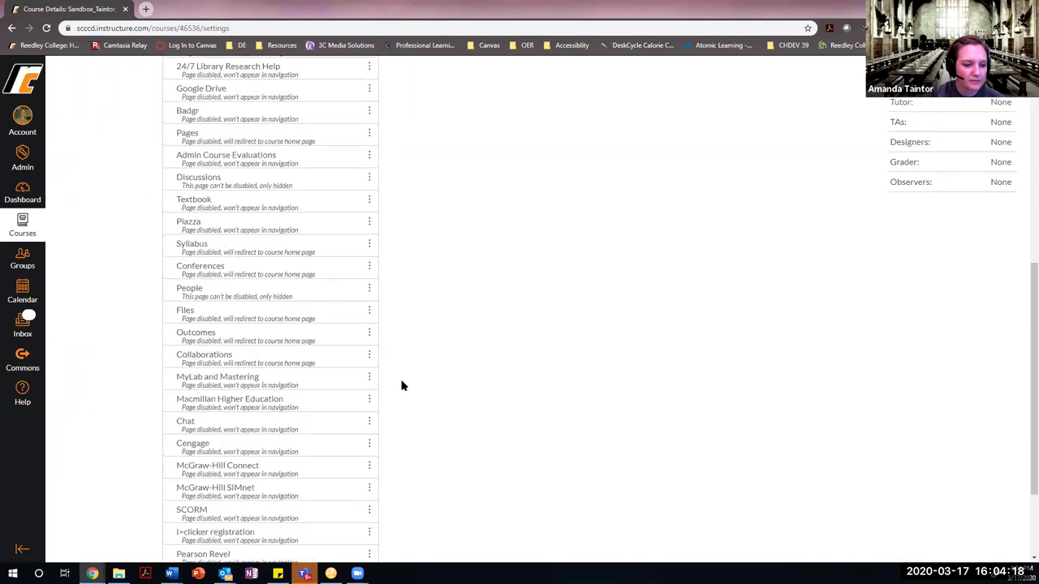
pyautogui.scroll(-2, 401, 387)
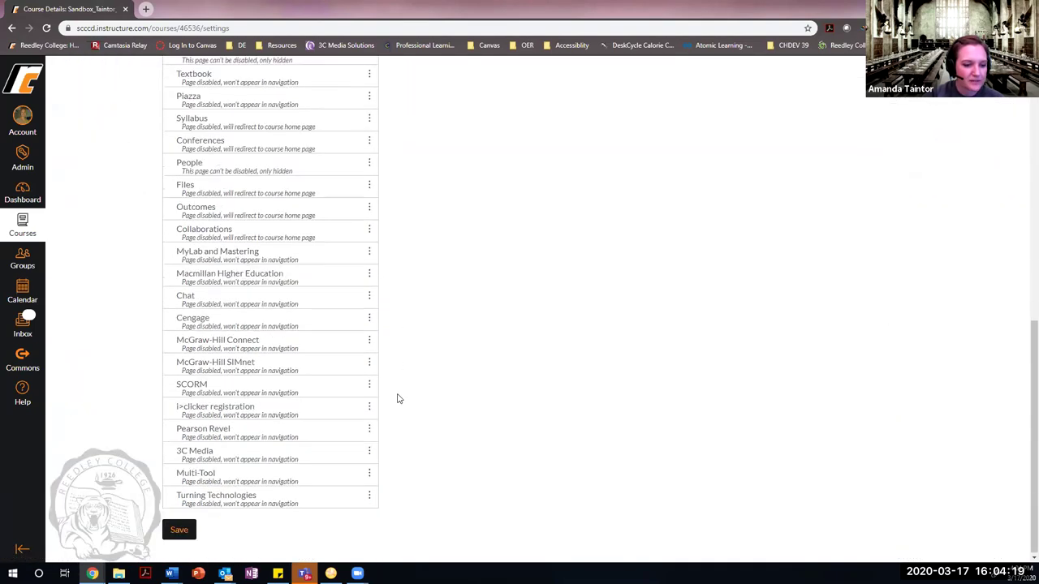
pyautogui.click(182, 531)
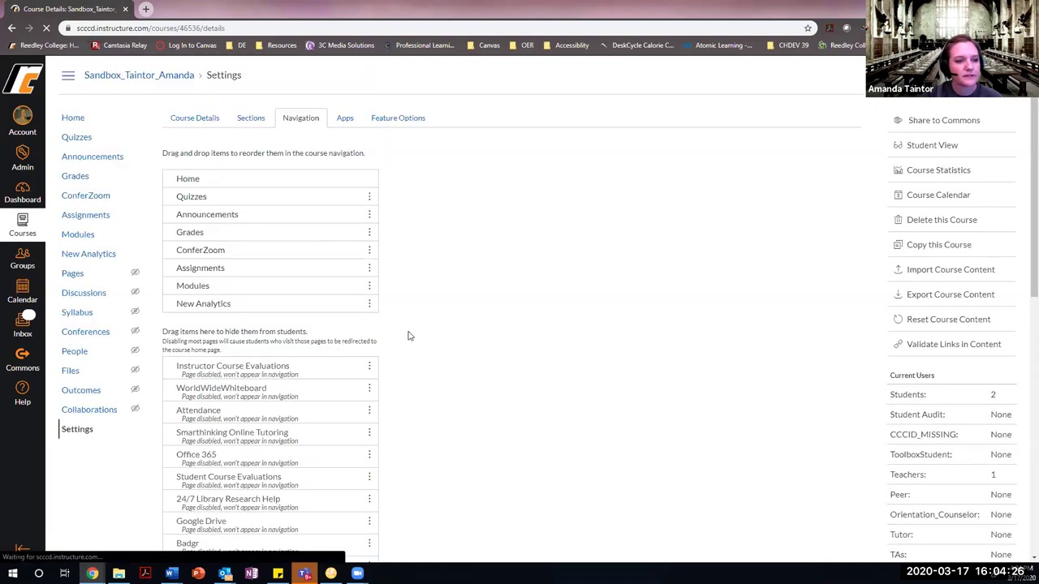
# View ConferZoom's Event Calendar with the in-progress auto caruv meeting, then go back twice.
pyautogui.click(81, 197)
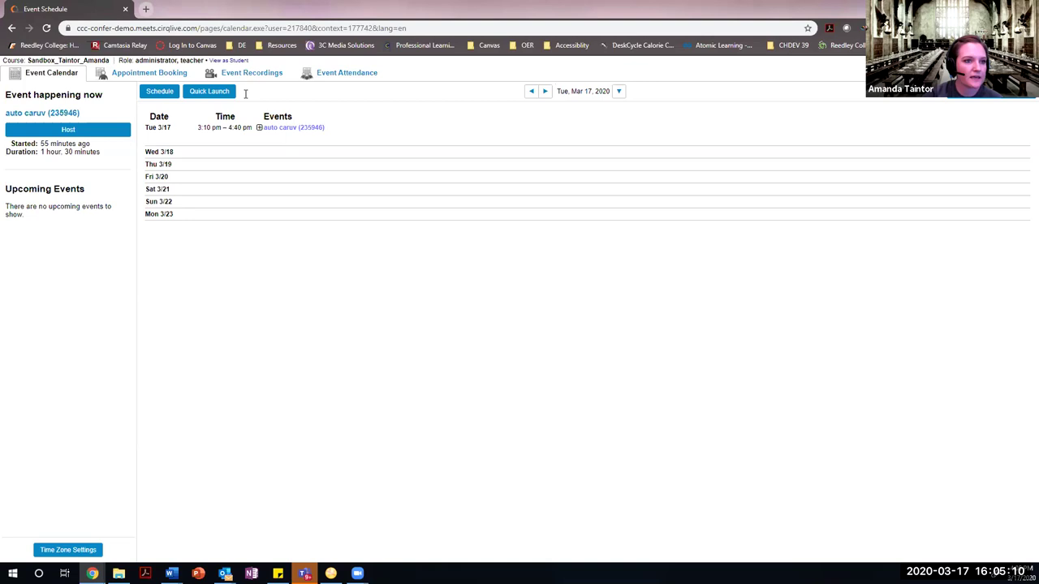
pyautogui.click(11, 30)
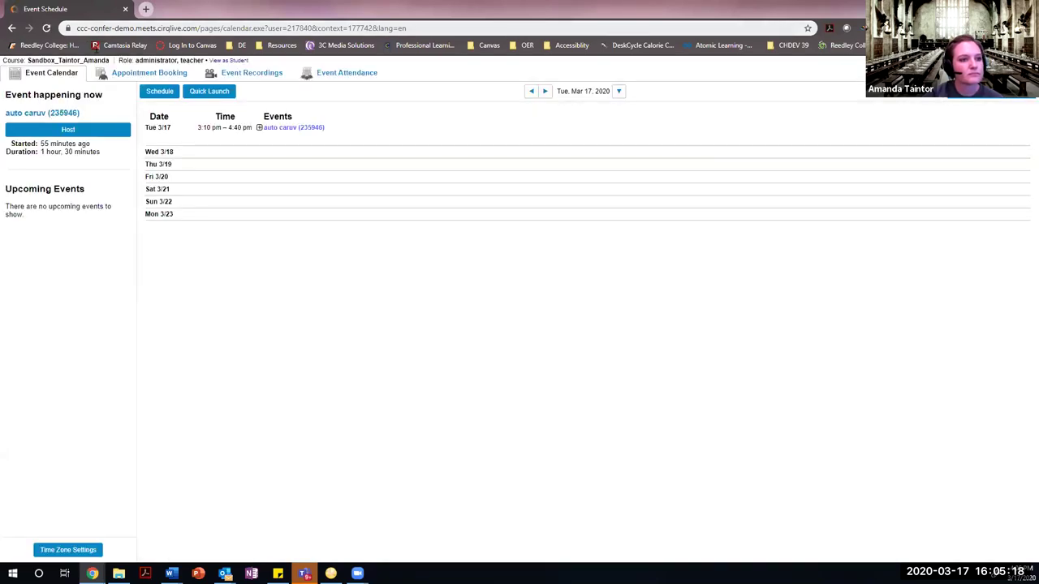
pyautogui.click(12, 29)
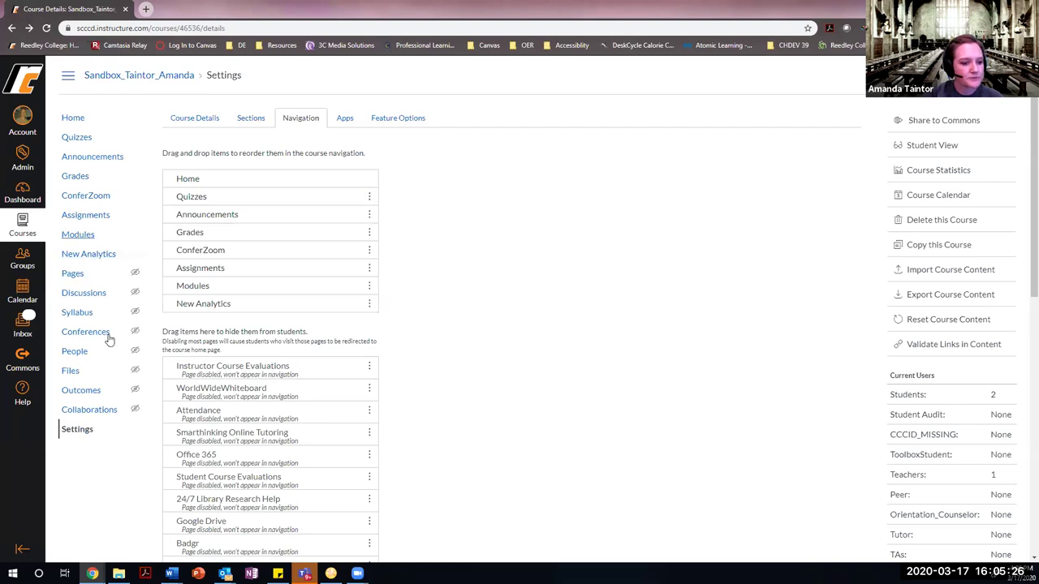
# Reopen course Settings, move ConferZoom to hidden and back below Grades, and save again.
pyautogui.click(84, 433)
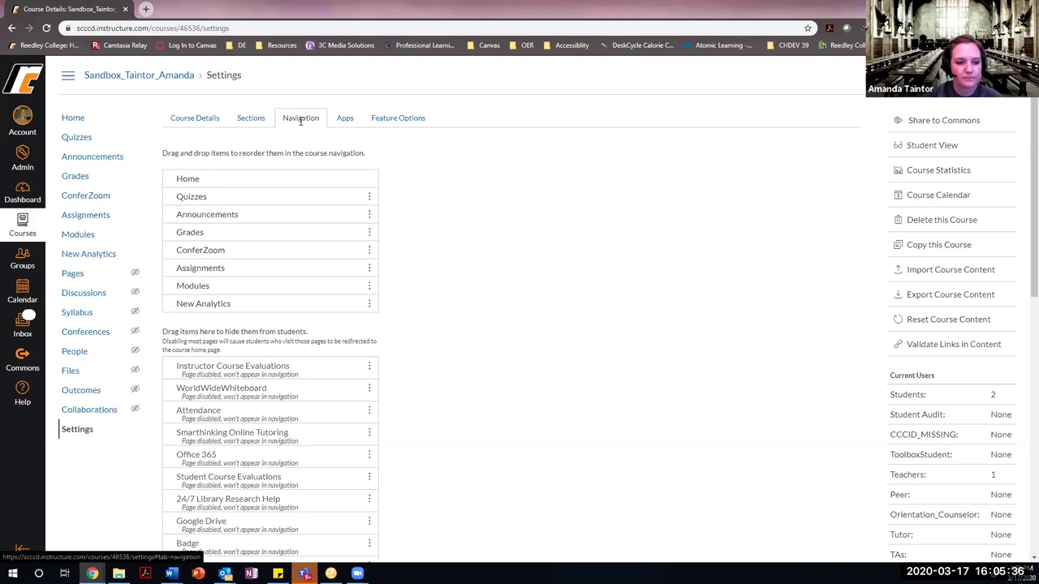
pyautogui.moveTo(276, 250); pyautogui.dragTo(248, 459)
pyautogui.scroll(-2, 317, 371)
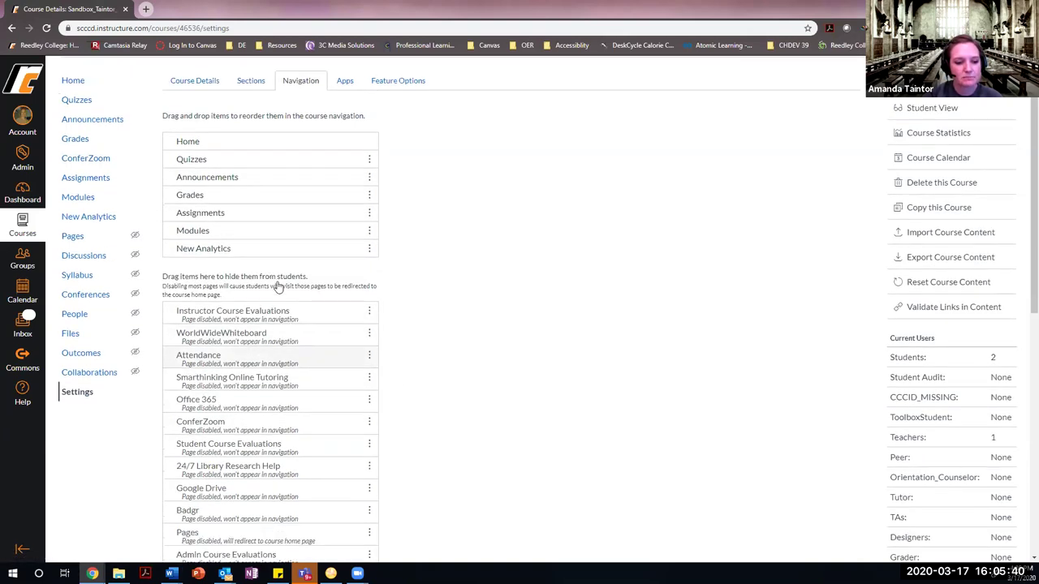
pyautogui.scroll(2, 276, 381)
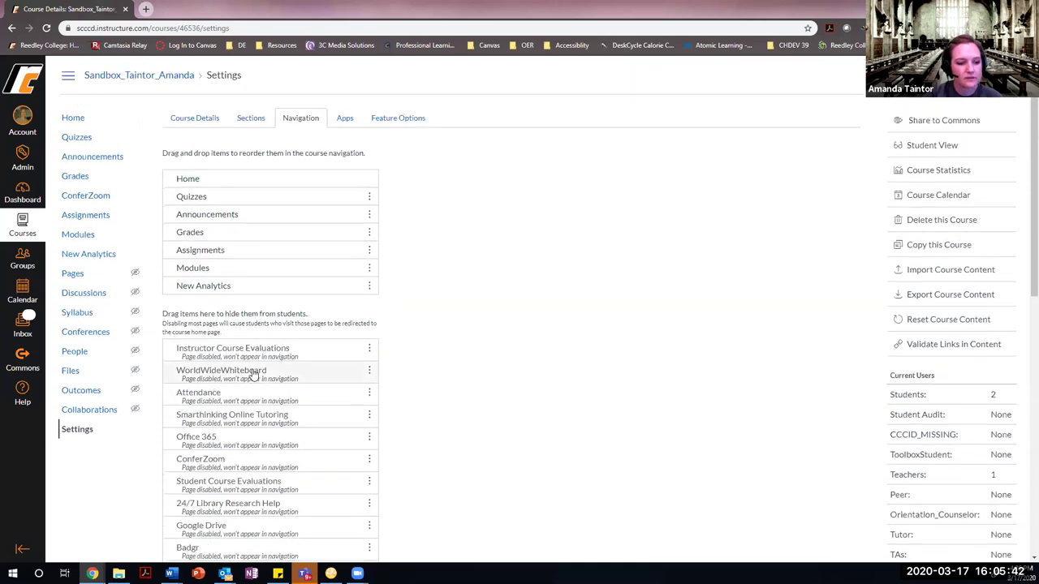
pyautogui.moveTo(201, 467); pyautogui.dragTo(219, 250)
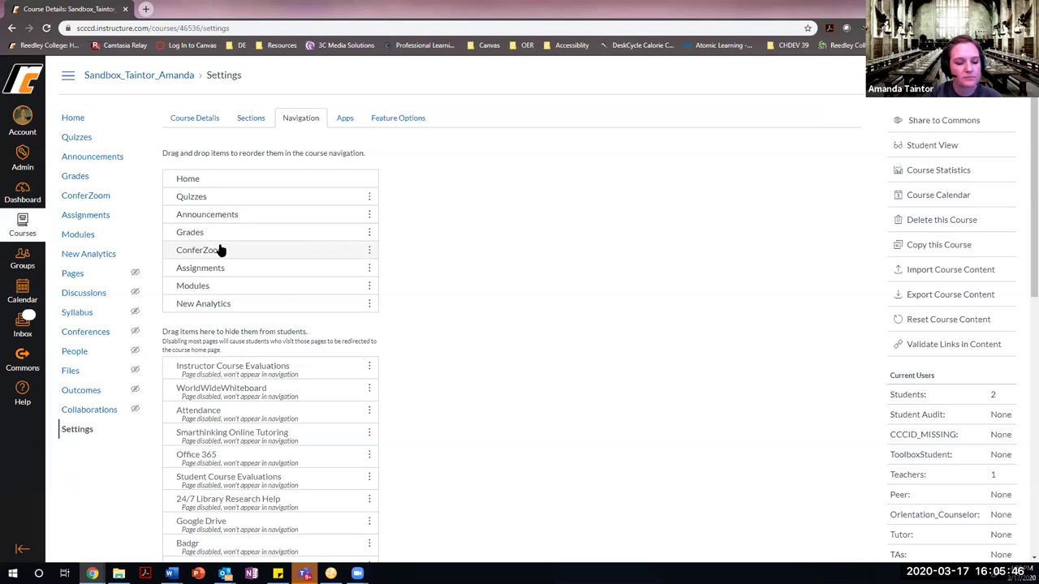
pyautogui.scroll(-1, 422, 422)
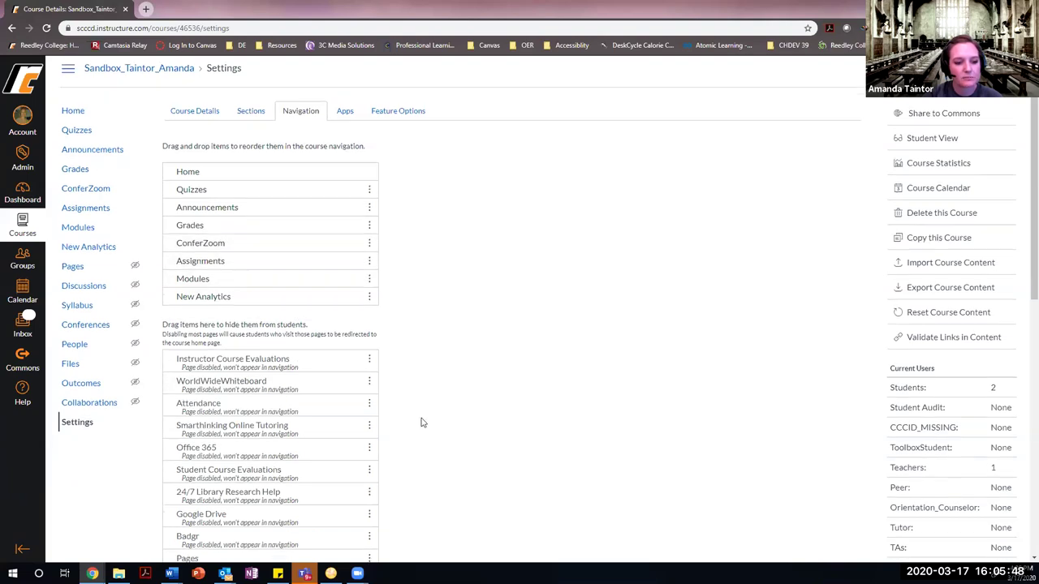
pyautogui.scroll(-7, 421, 422)
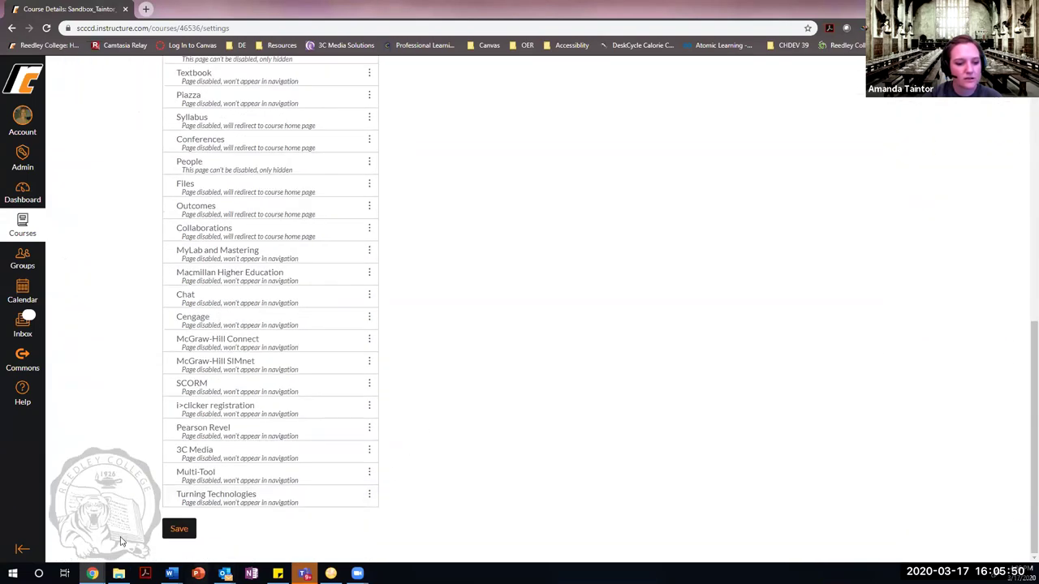
pyautogui.click(178, 530)
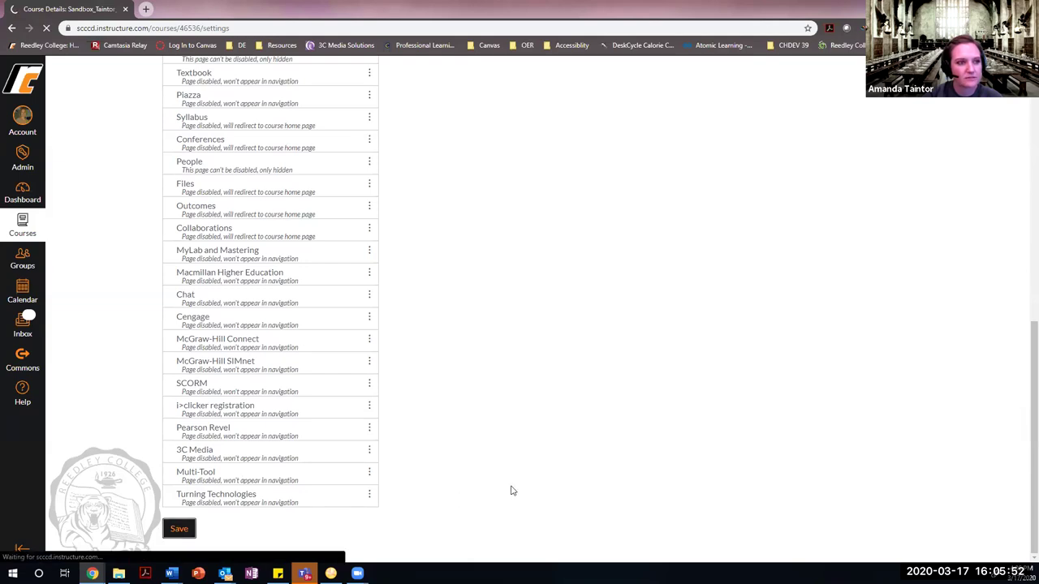
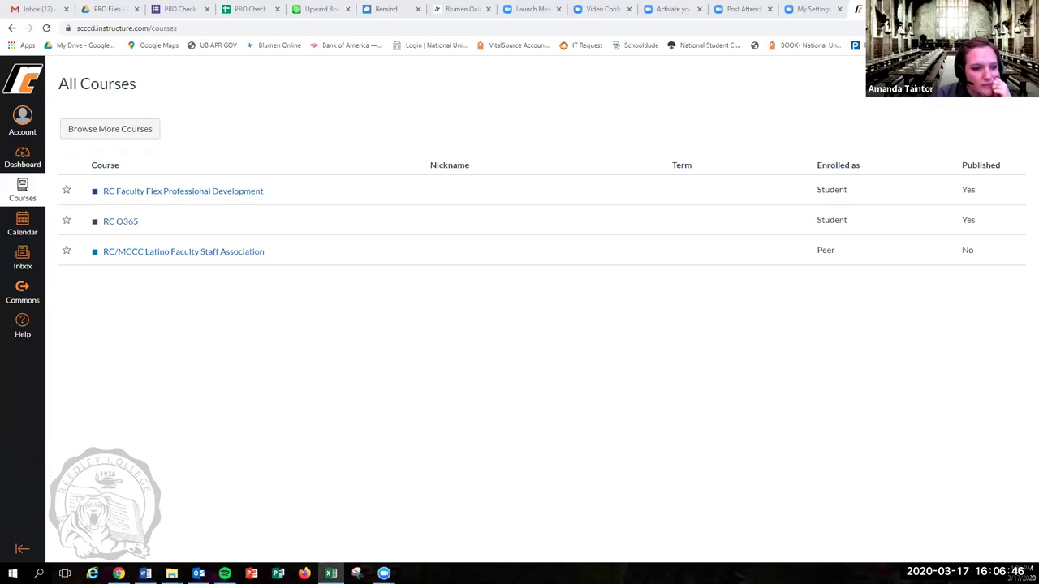
# Open the RC/MCCC Latino Faculty Staff Association course and go to its Course Details settings.
pyautogui.click(23, 196)
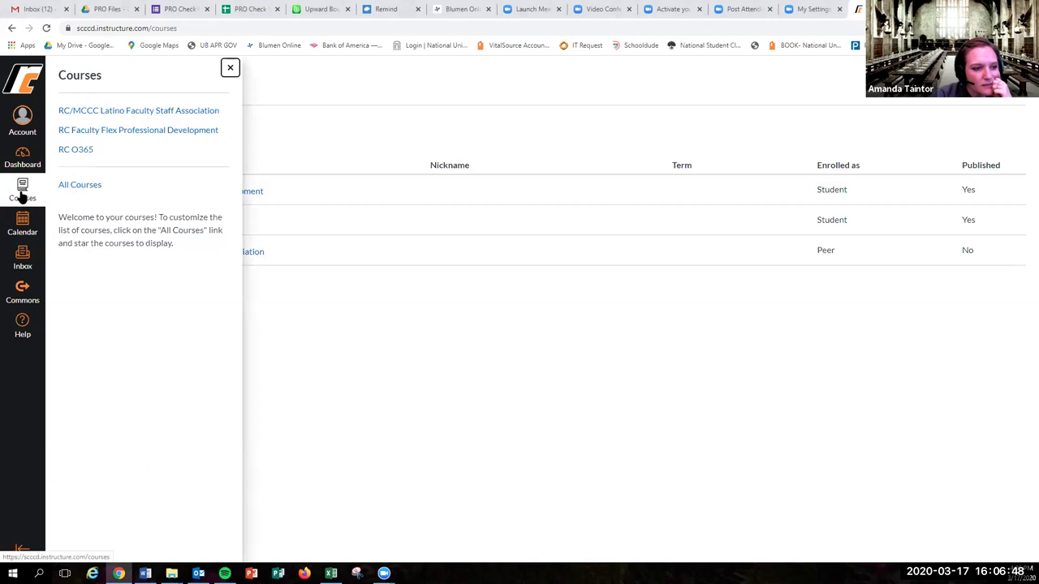
pyautogui.click(18, 197)
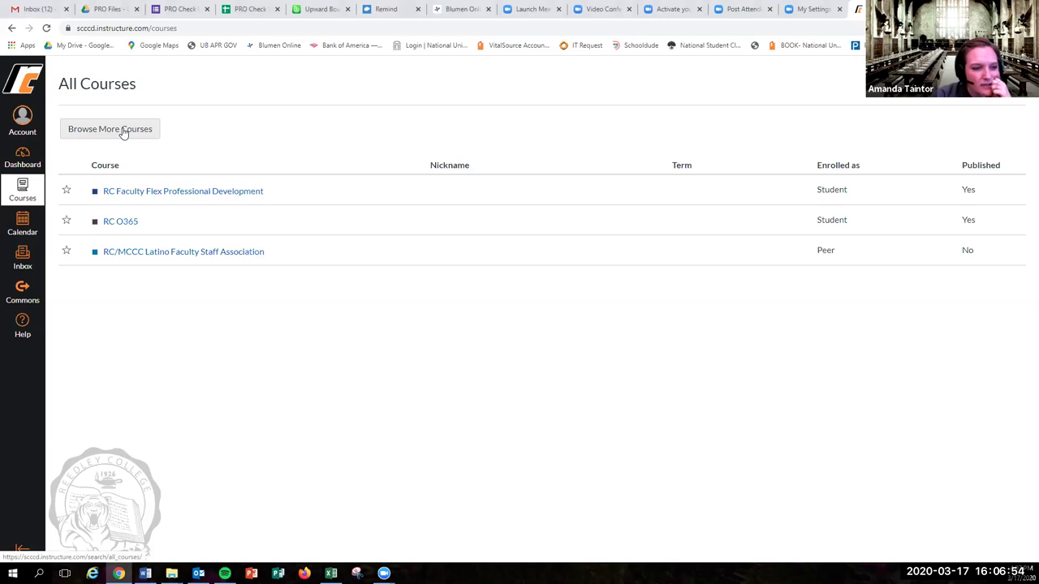
pyautogui.click(179, 252)
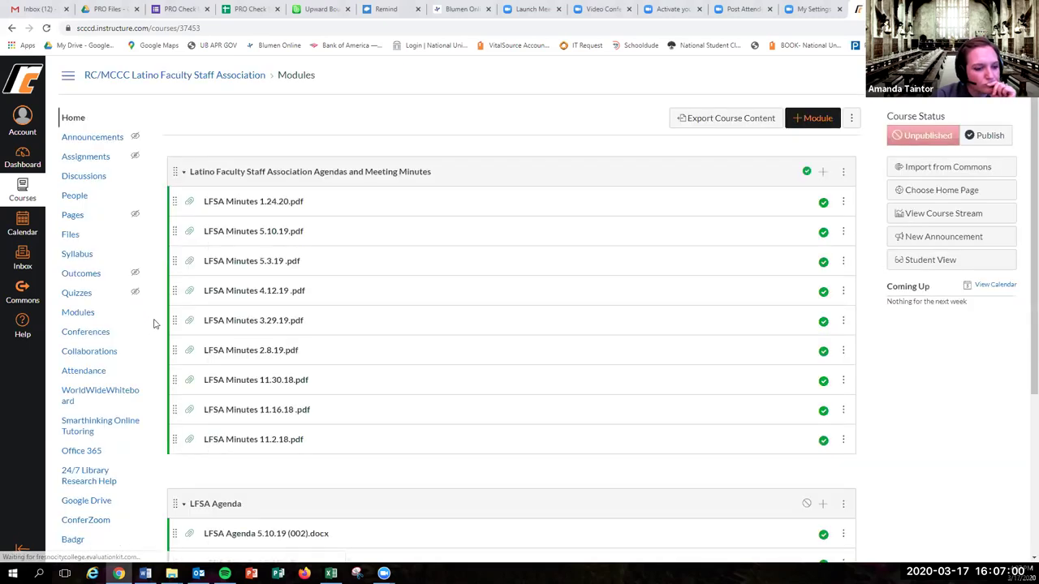
pyautogui.scroll(-1, 111, 517)
pyautogui.scroll(-1, 98, 487)
pyautogui.click(77, 455)
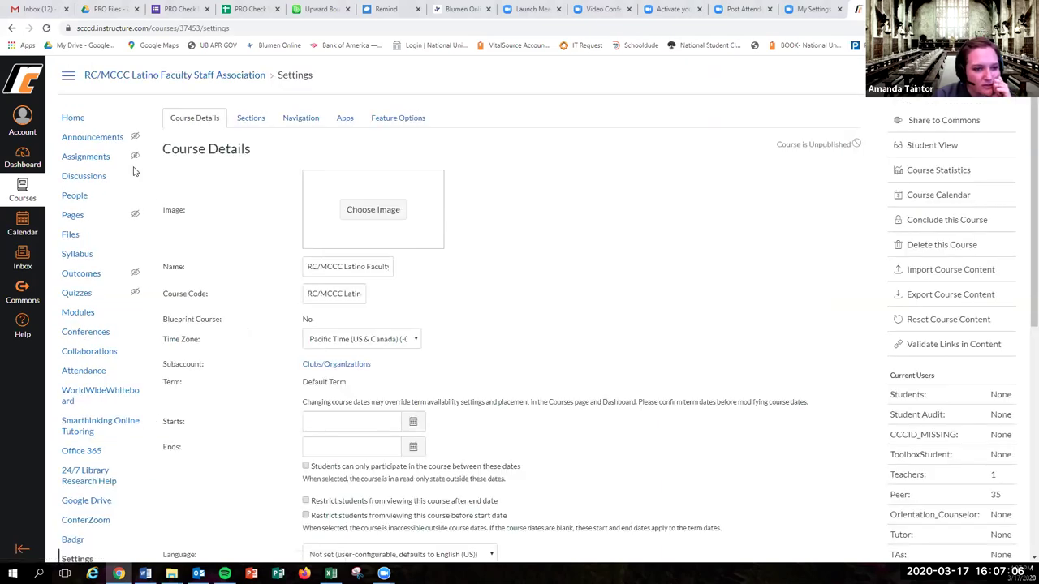
# On the Navigation tab, place ConferZoom right after Assignments and save the order.
pyautogui.click(314, 119)
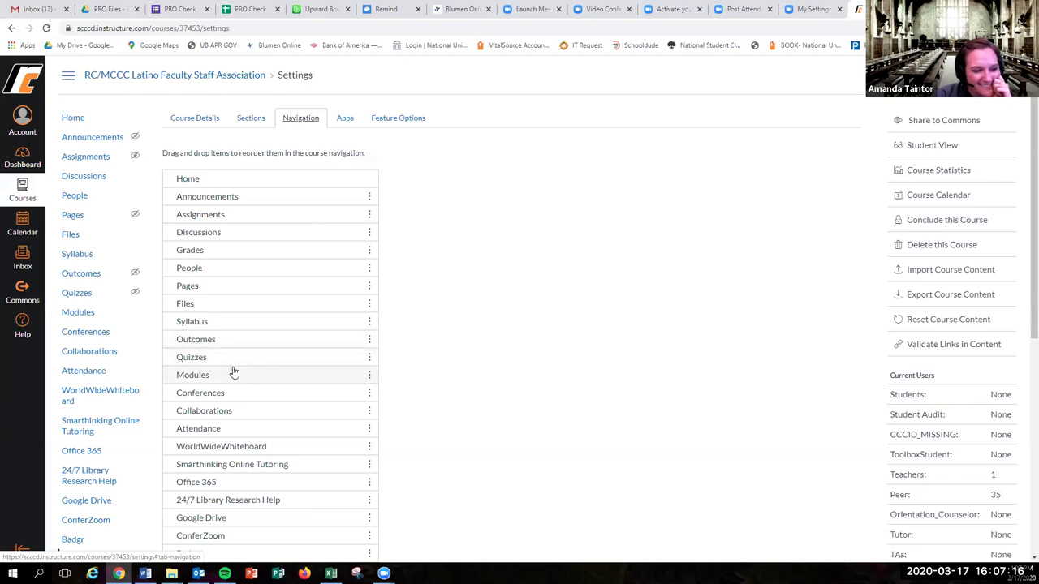
pyautogui.moveTo(209, 542); pyautogui.dragTo(218, 236)
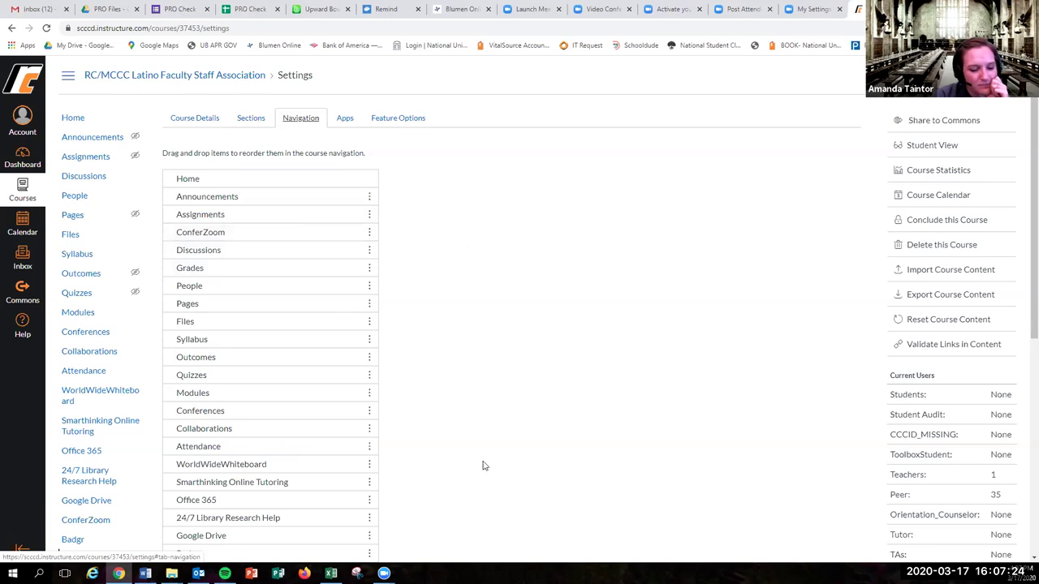
pyautogui.scroll(-5, 510, 438)
pyautogui.click(182, 528)
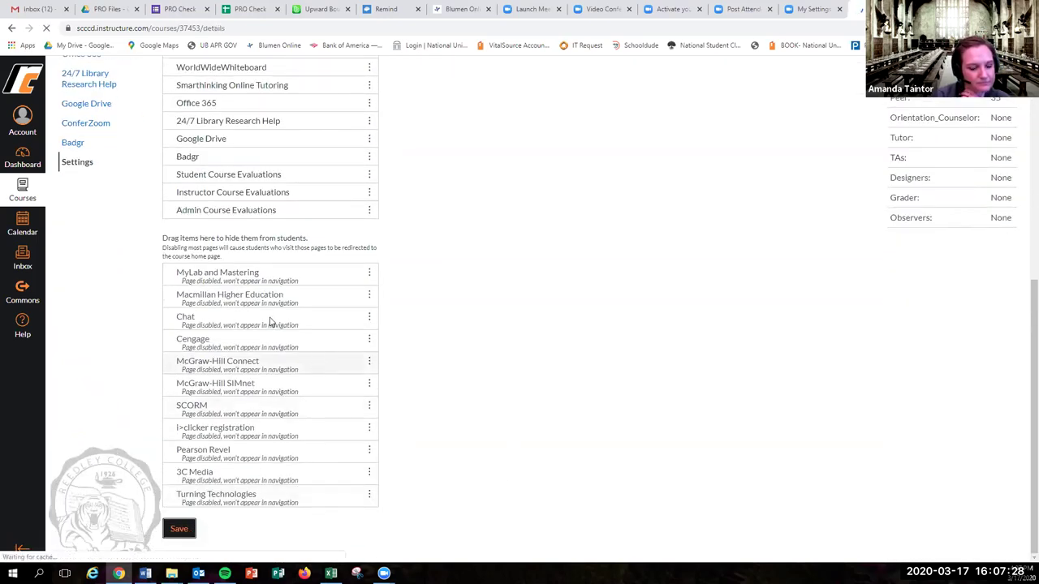
# Open the course's ConferZoom tool, check the account information, then close and leave the Zoom meeting.
pyautogui.click(23, 191)
pyautogui.click(23, 191)
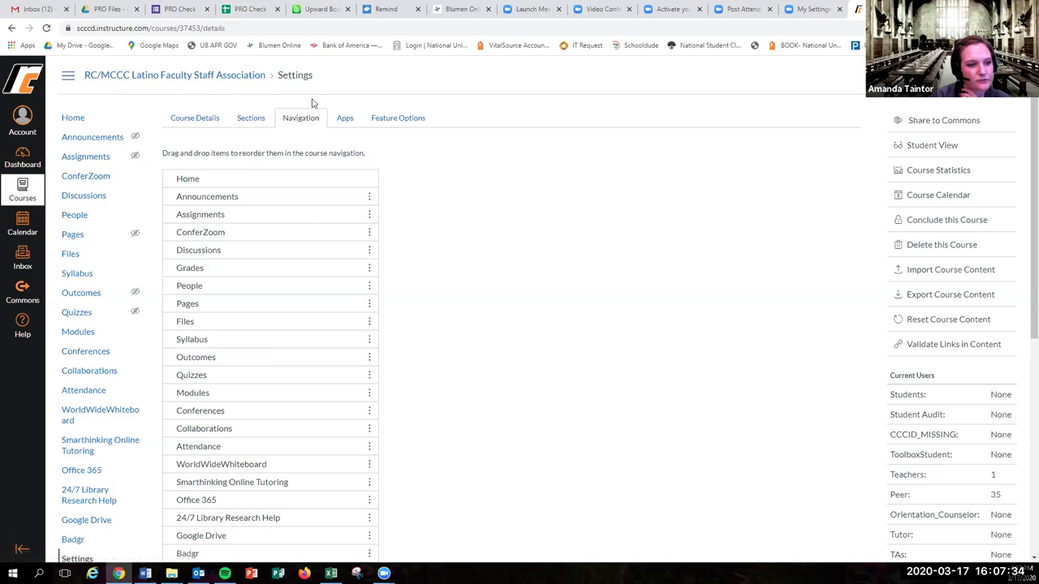
pyautogui.click(106, 176)
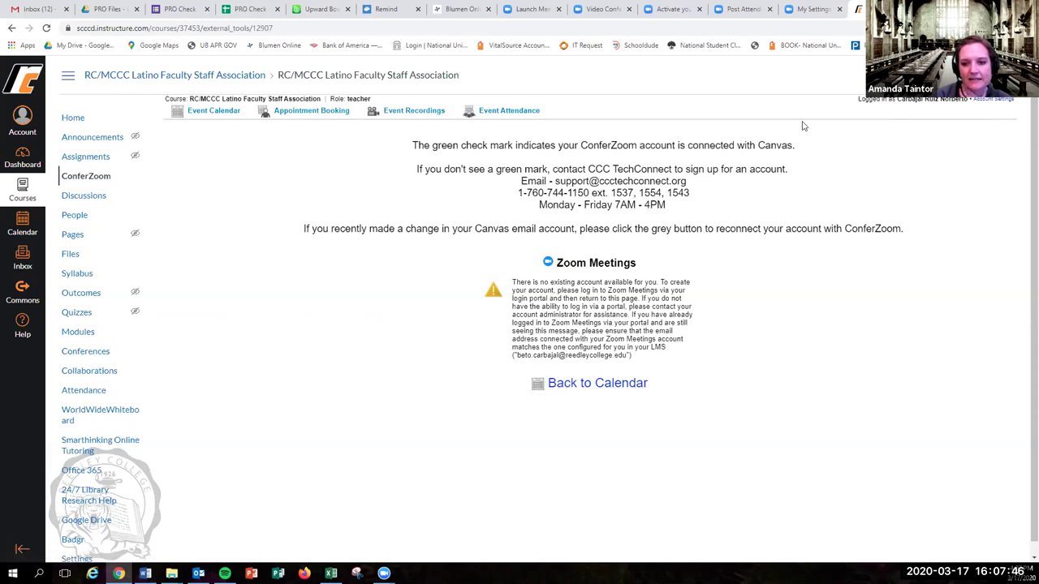
pyautogui.click(898, 107)
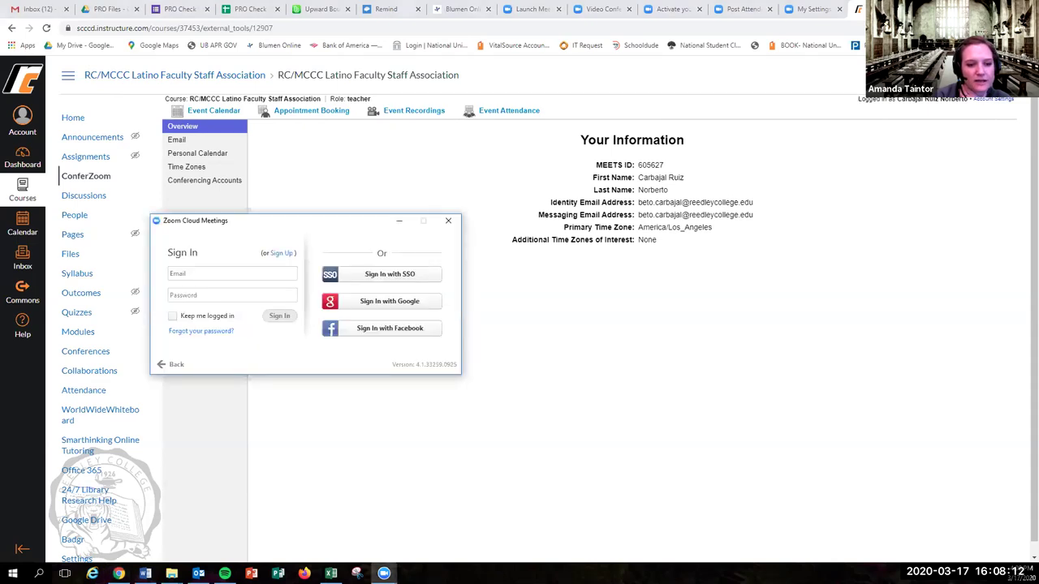
pyautogui.click(448, 221)
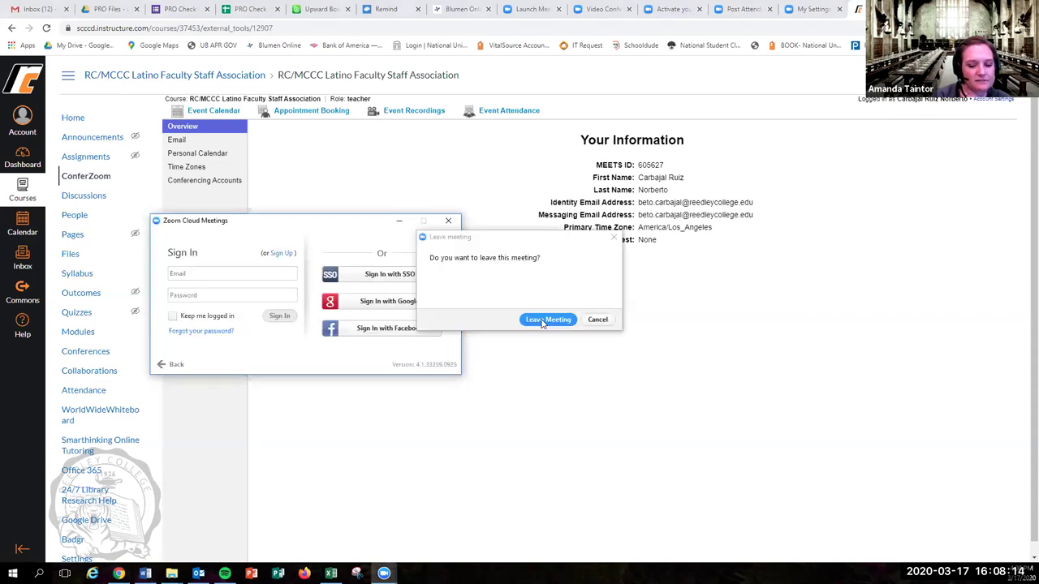
pyautogui.click(546, 320)
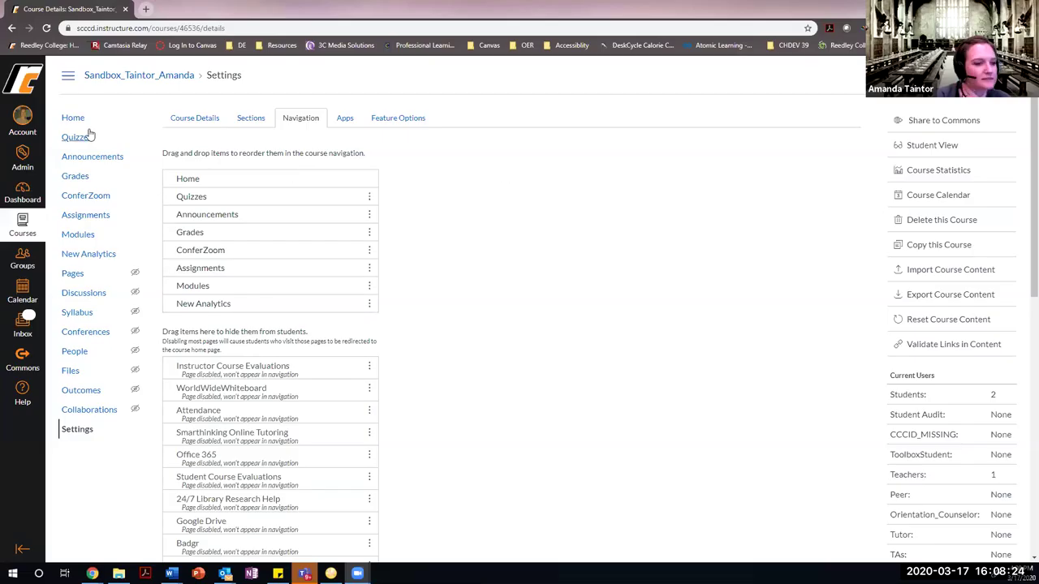
# Load the sandbox course's ConferZoom Event Calendar showing the 3:10–4:40 pm event.
pyautogui.click(81, 196)
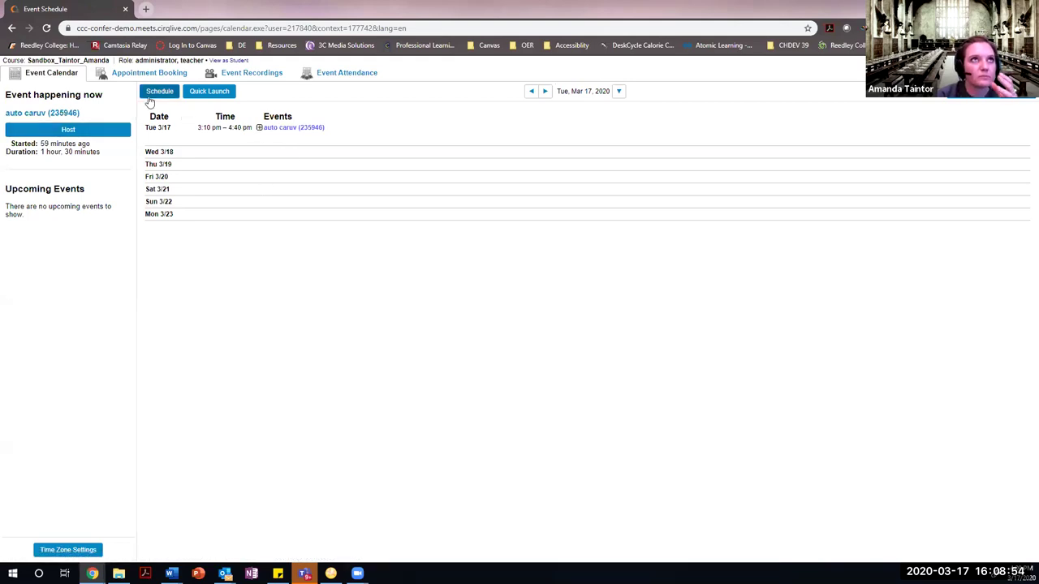
# Host the running auto caruv event, check the Zoom app, and return to Chrome.
pyautogui.click(282, 128)
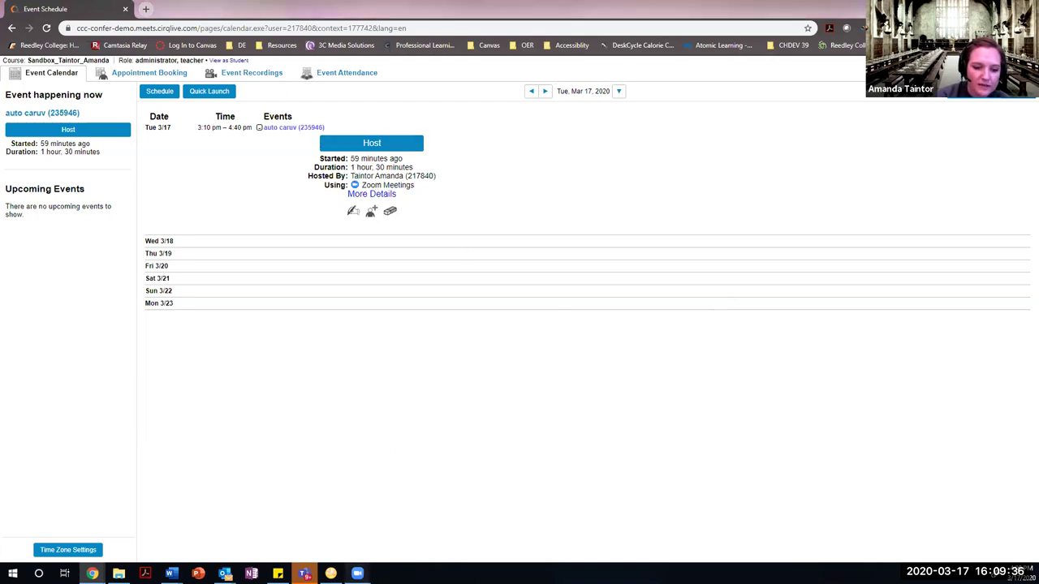
pyautogui.moveTo(358, 573)
pyautogui.click(381, 526)
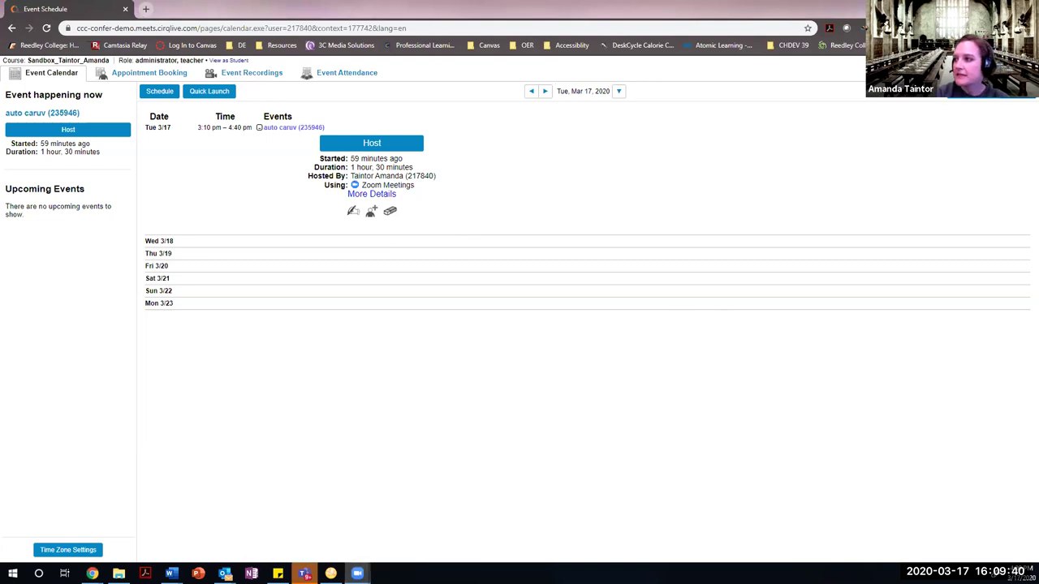
pyautogui.hotkey('alt', 'Tab')
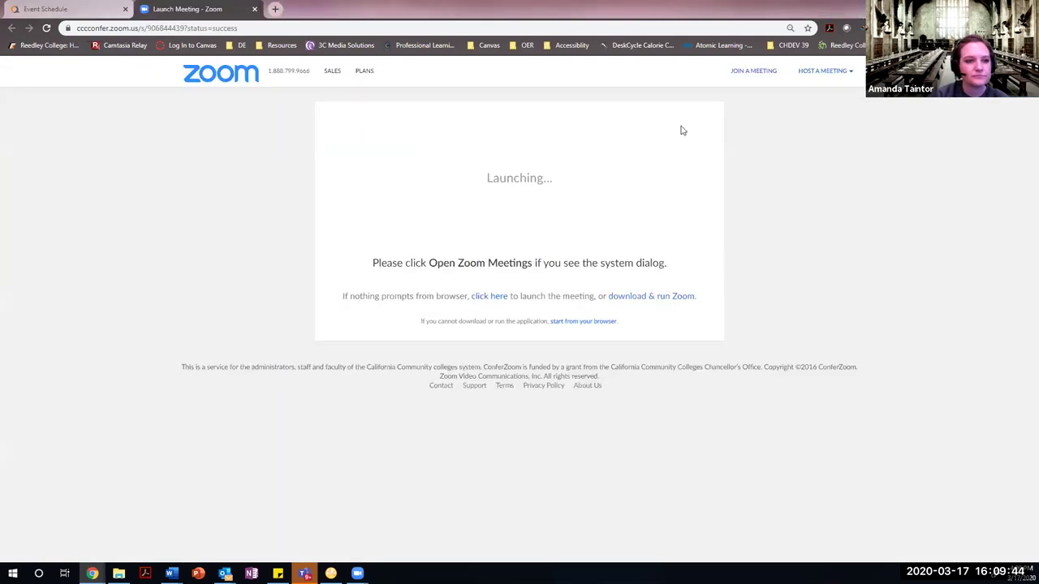
# Go to the ConferZoom portal home via the ZOOM logo to reach My Profile.
pyautogui.click(247, 74)
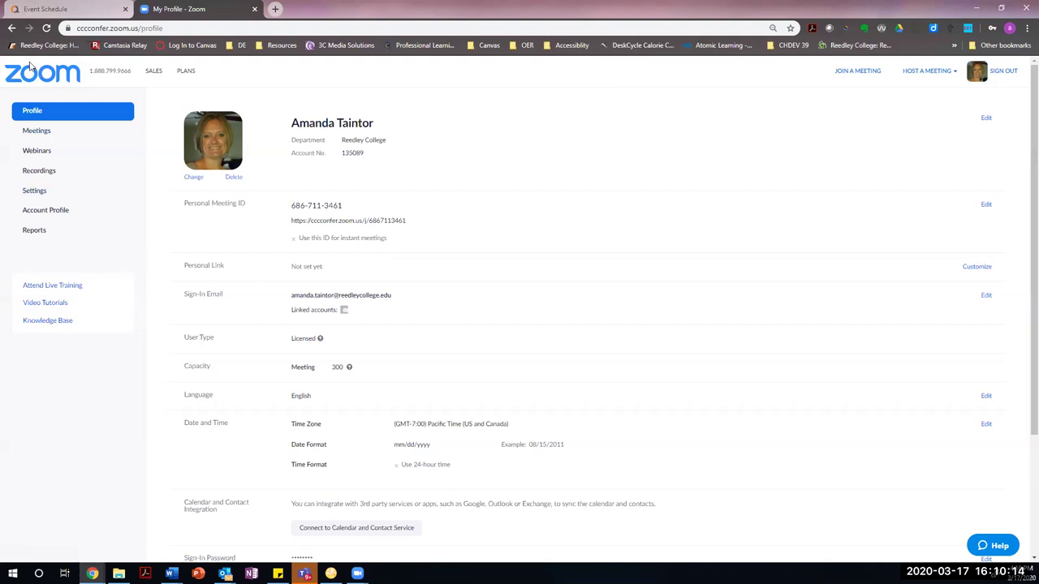
# From Meetings, start scheduling a new meeting in the Zoom web portal.
pyautogui.click(37, 132)
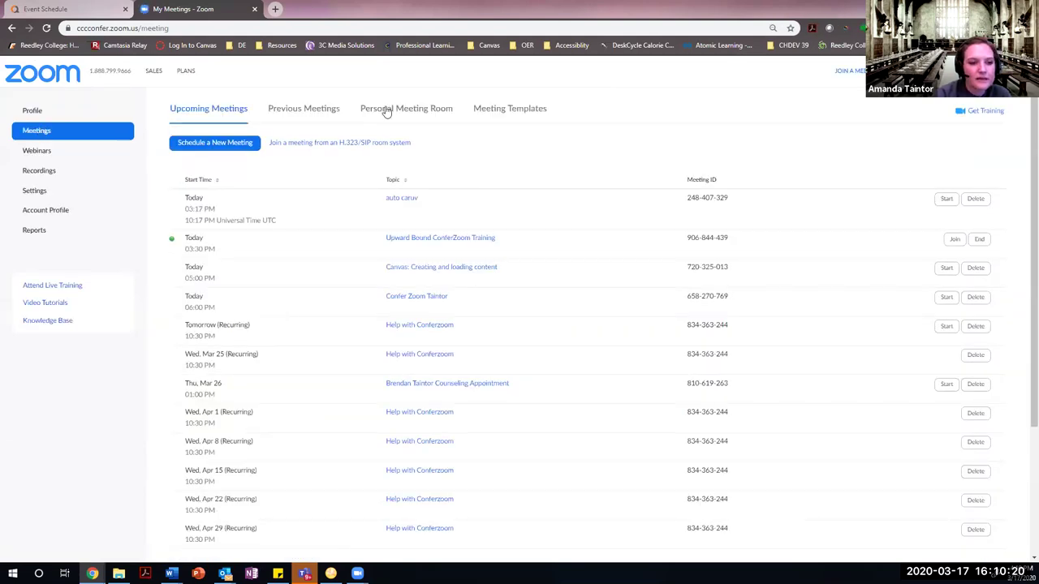
pyautogui.click(219, 146)
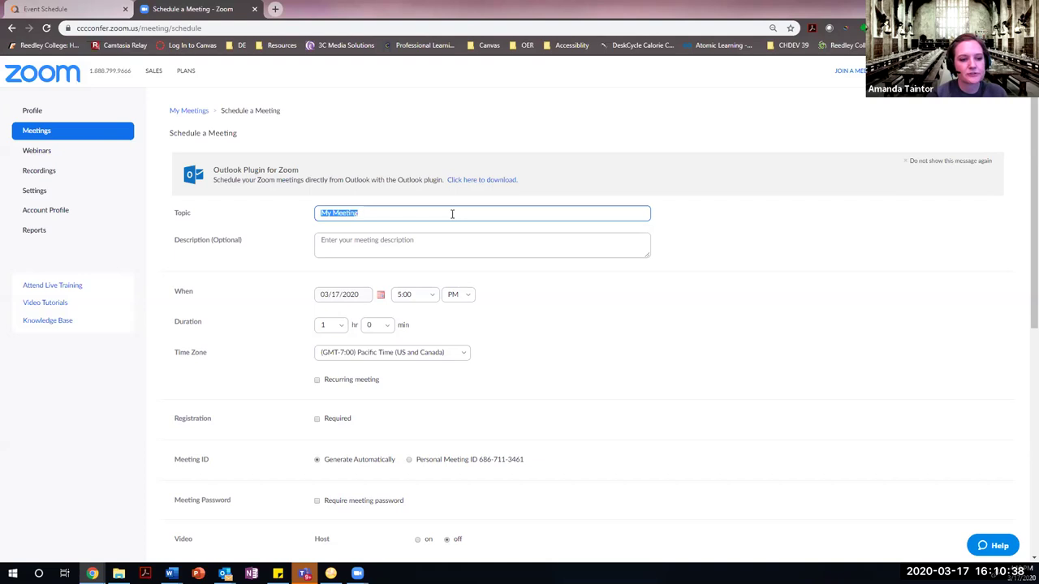
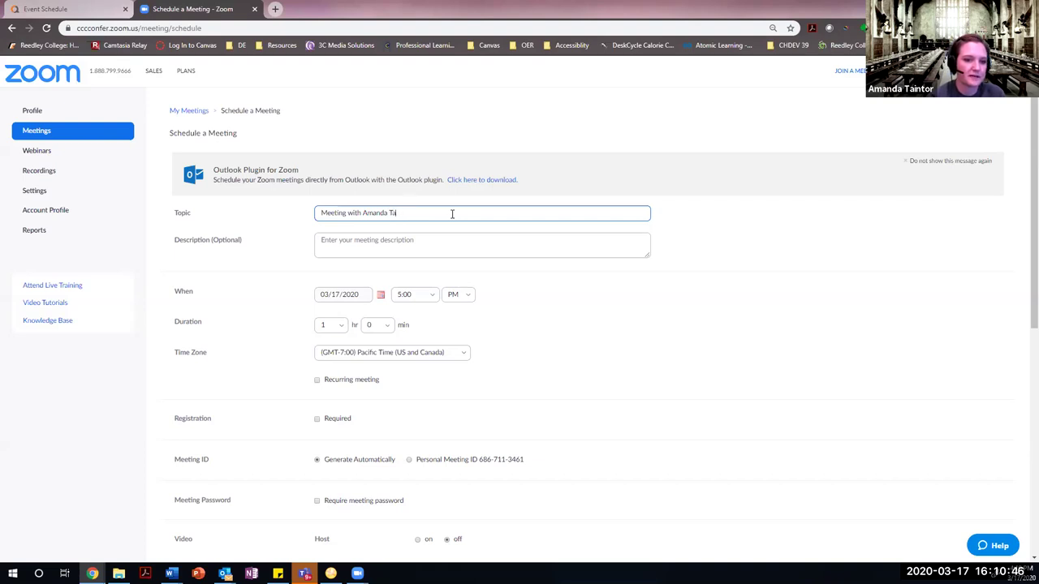
# Give the meeting a topic naming the participant and copy that topic into the description.
pyautogui.click(316, 247)
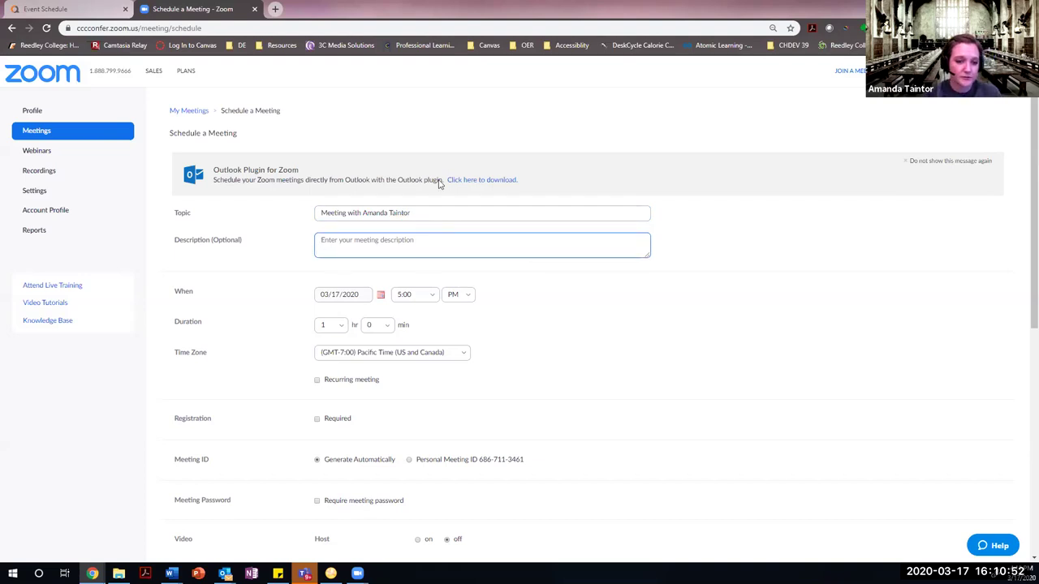
pyautogui.moveTo(406, 212); pyautogui.dragTo(288, 226)
pyautogui.hotkey('ctrl', 'c')
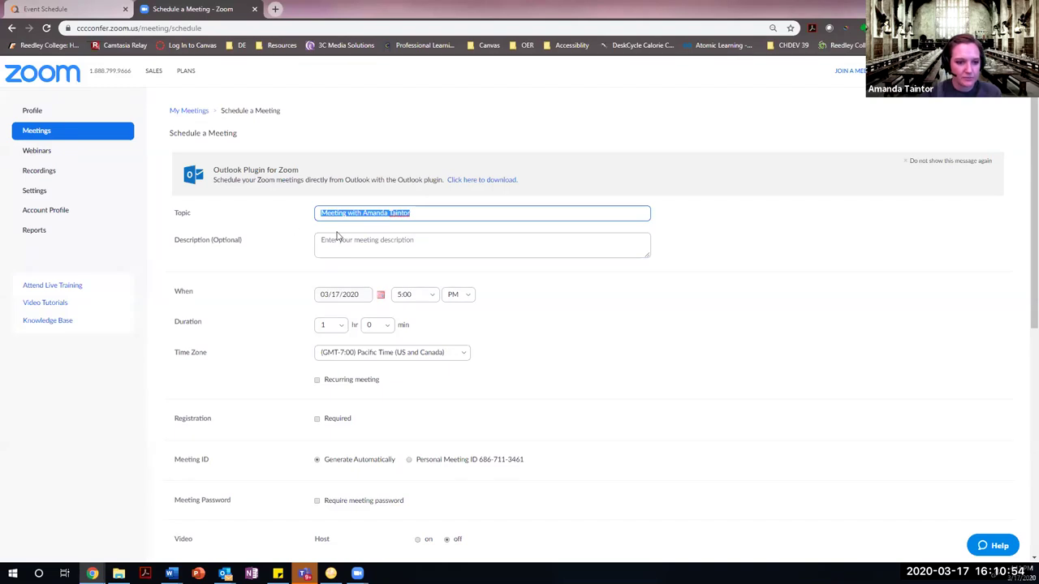
pyautogui.click(347, 242)
pyautogui.hotkey('ctrl', 'v')
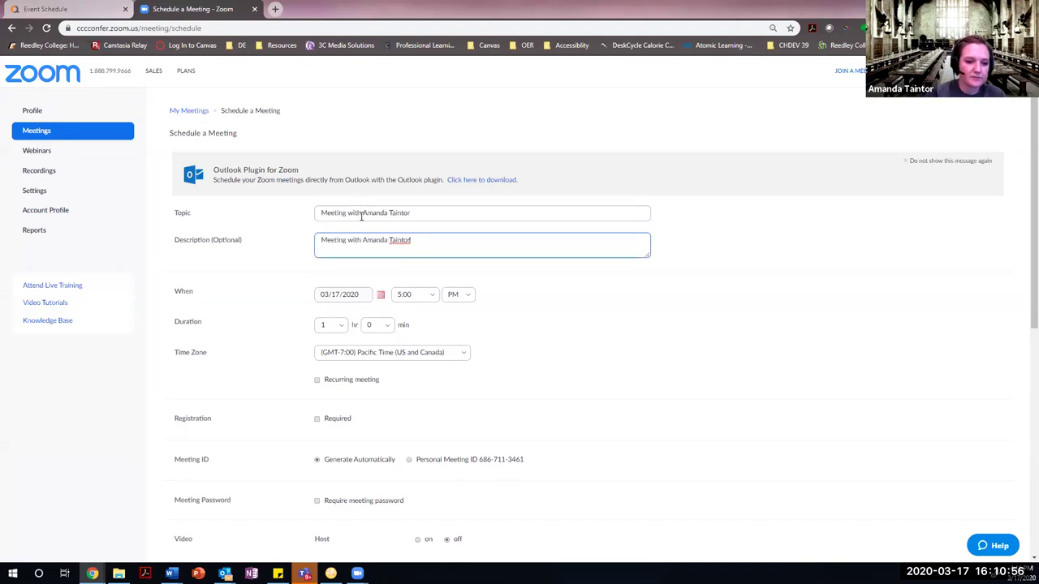
# Set the meeting date to 03/18/2020.
pyautogui.scroll(-1, 538, 325)
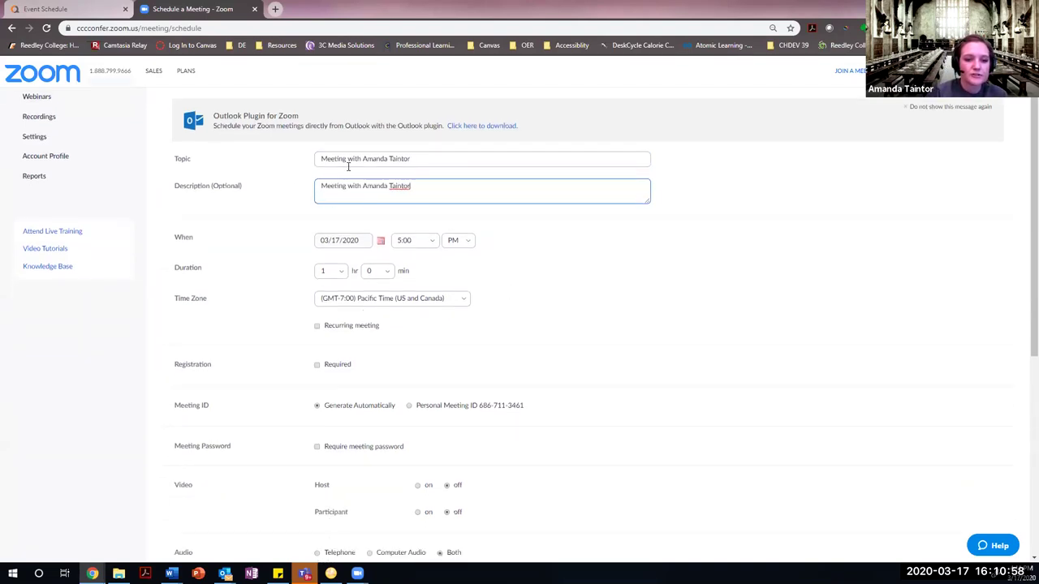
pyautogui.click(380, 242)
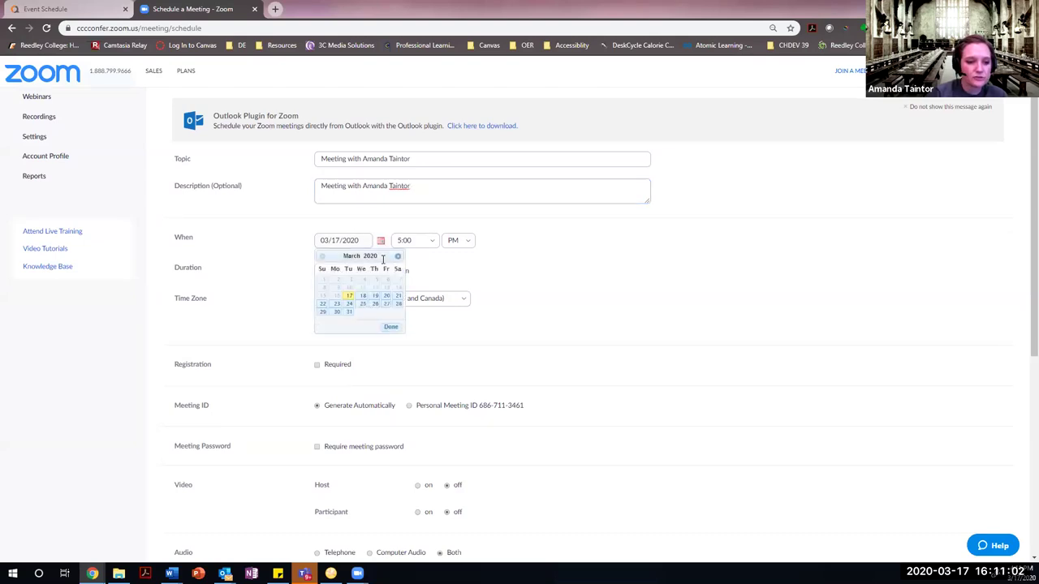
pyautogui.click(362, 296)
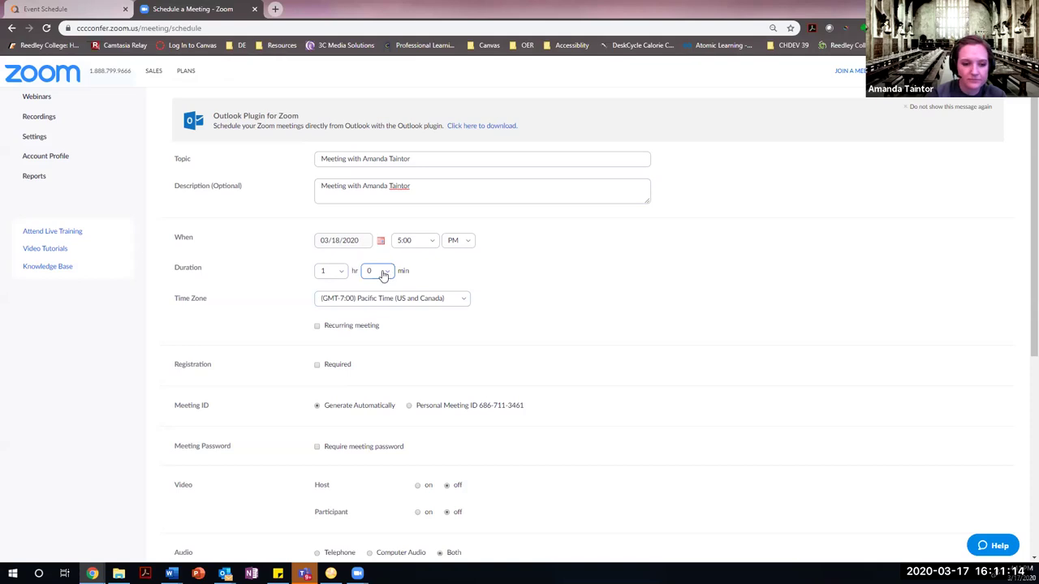
# Try Weekly recurrence, then uncheck Recurring meeting to keep it a one-time session.
pyautogui.scroll(-3, 419, 327)
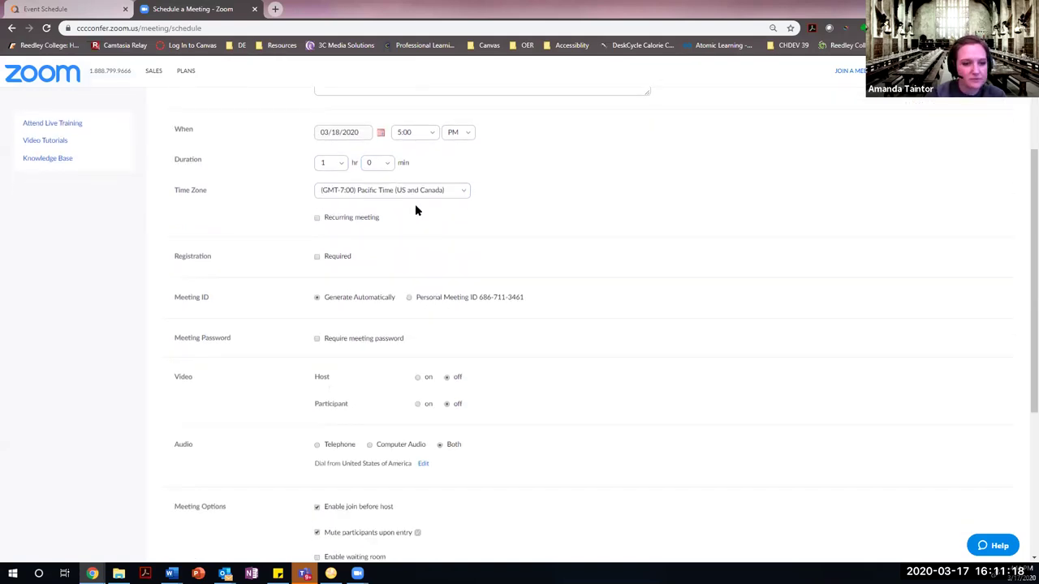
pyautogui.click(318, 219)
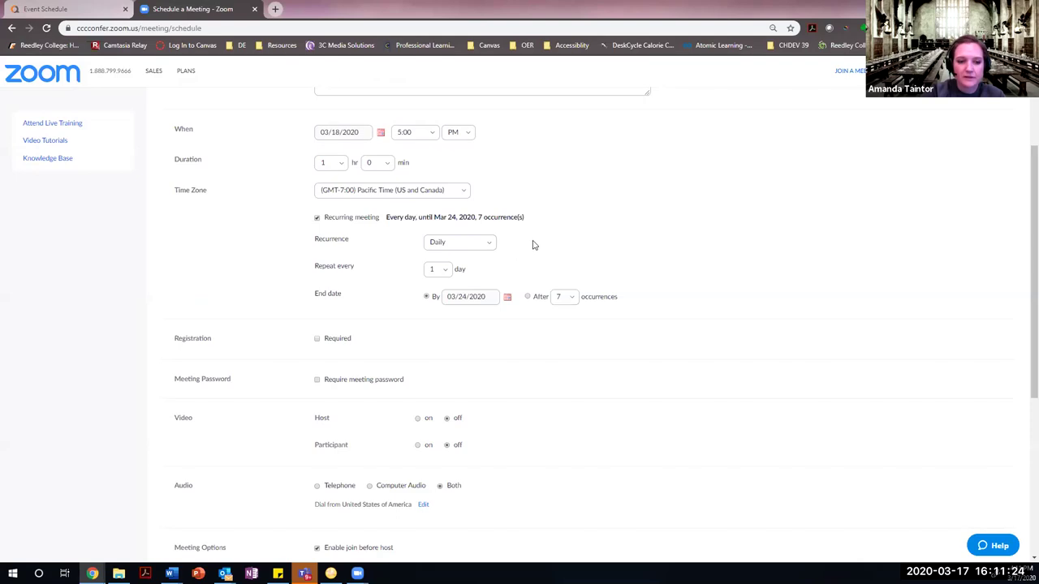
pyautogui.click(487, 244)
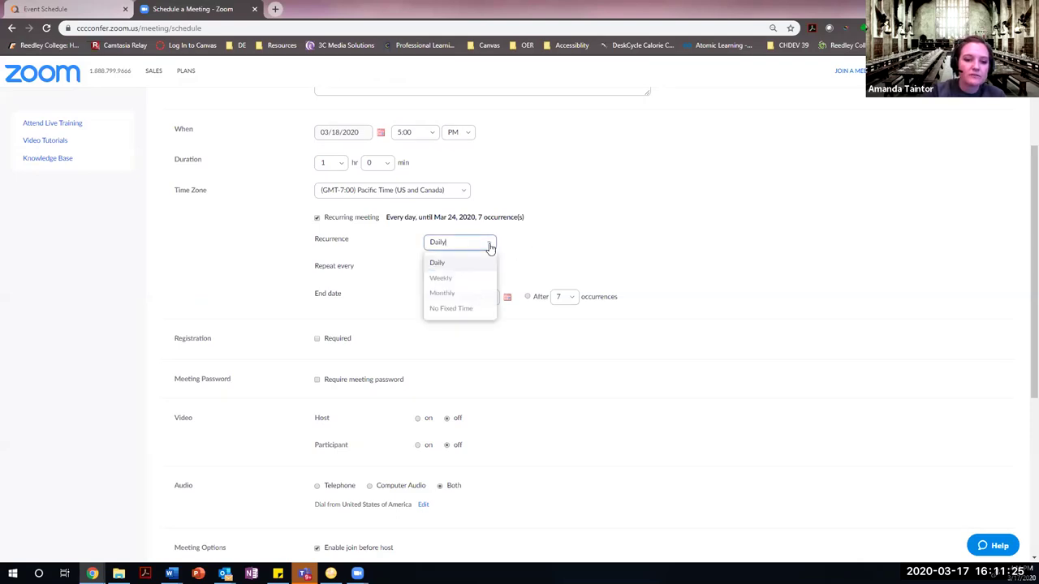
pyautogui.click(454, 281)
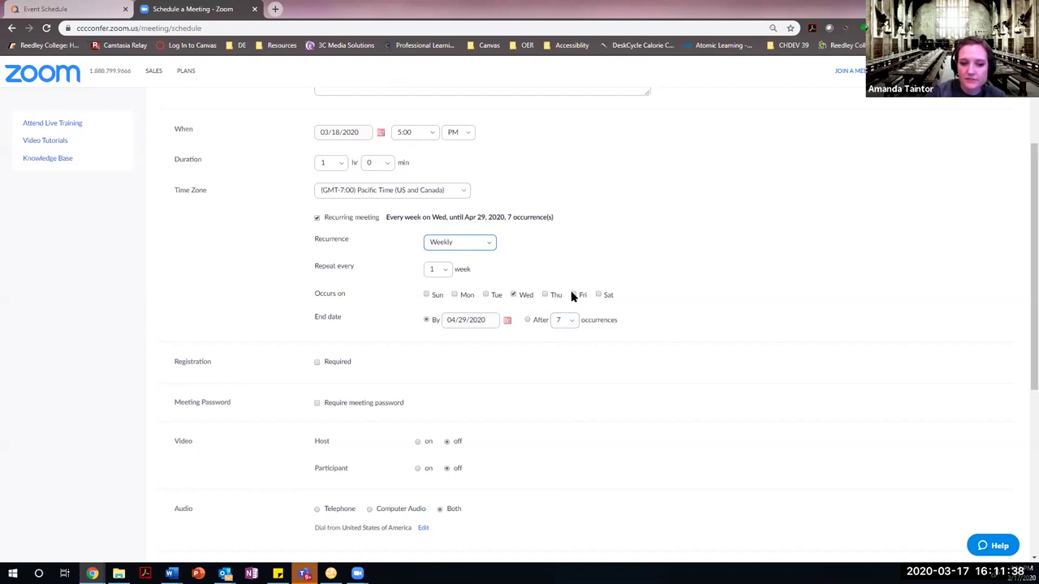
pyautogui.click(490, 247)
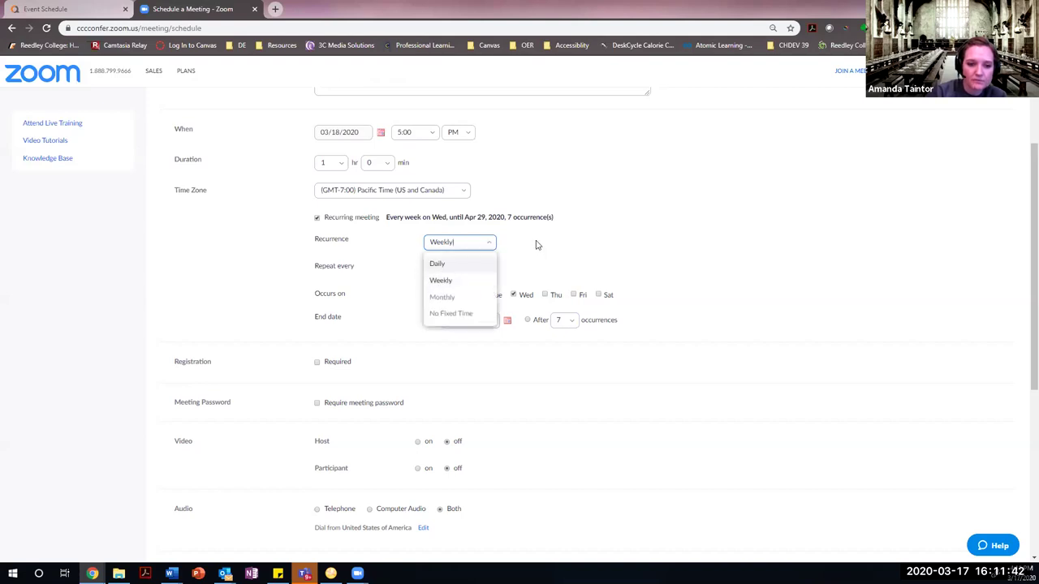
pyautogui.click(317, 217)
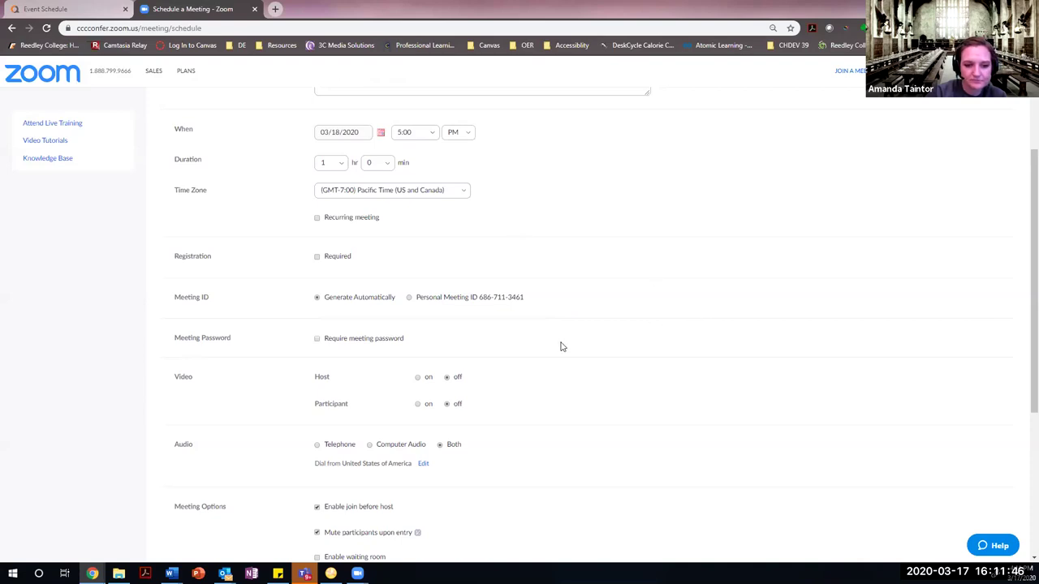
pyautogui.scroll(-1, 560, 346)
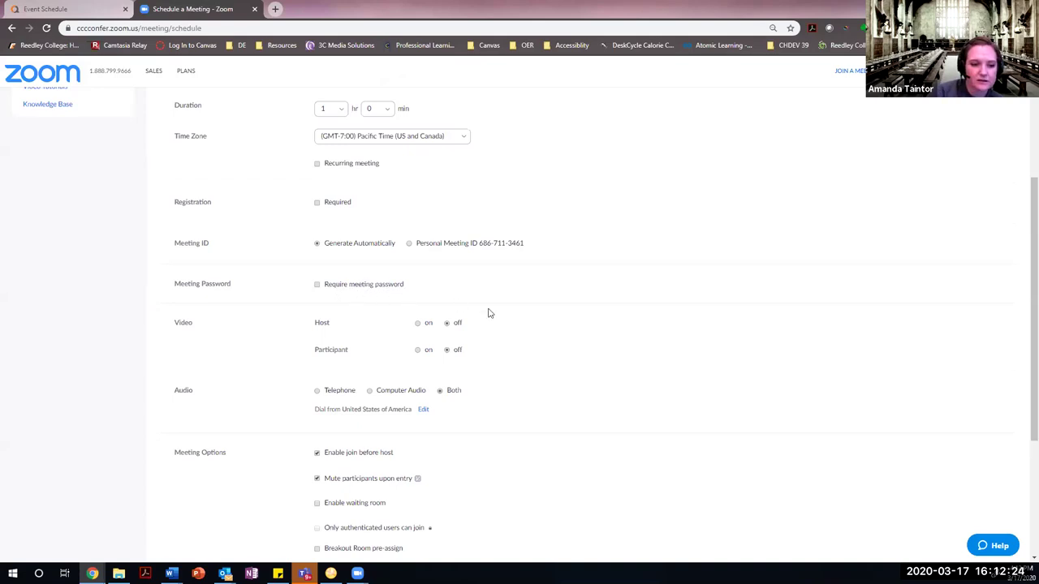
pyautogui.scroll(-1, 507, 325)
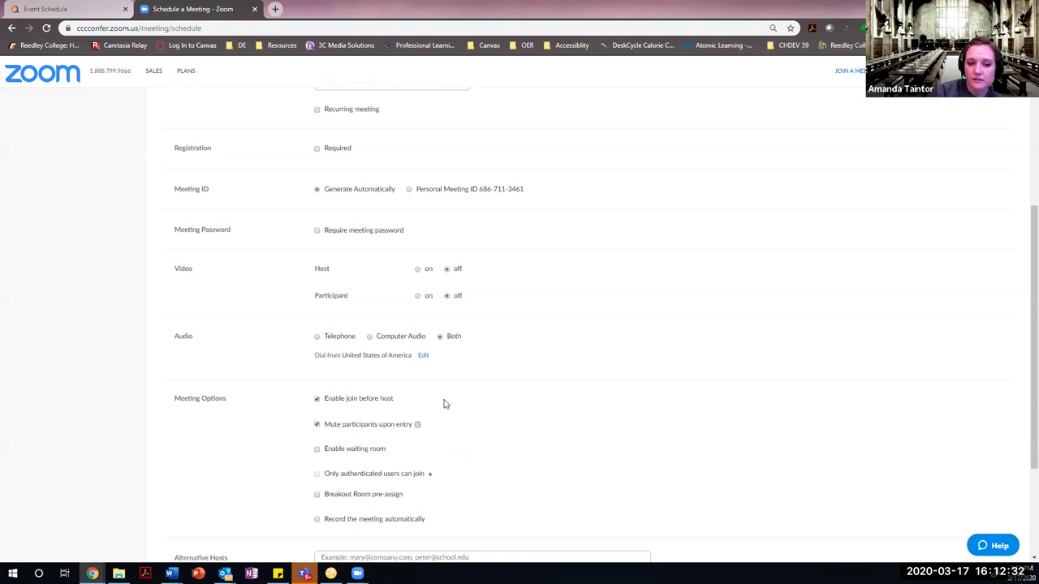
pyautogui.scroll(-2, 444, 403)
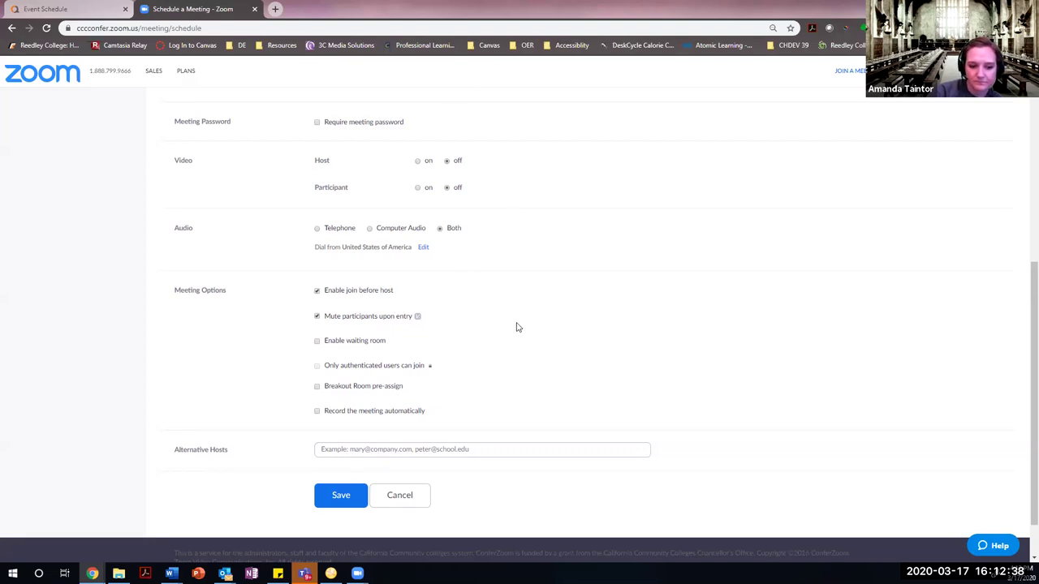
pyautogui.scroll(-1, 517, 327)
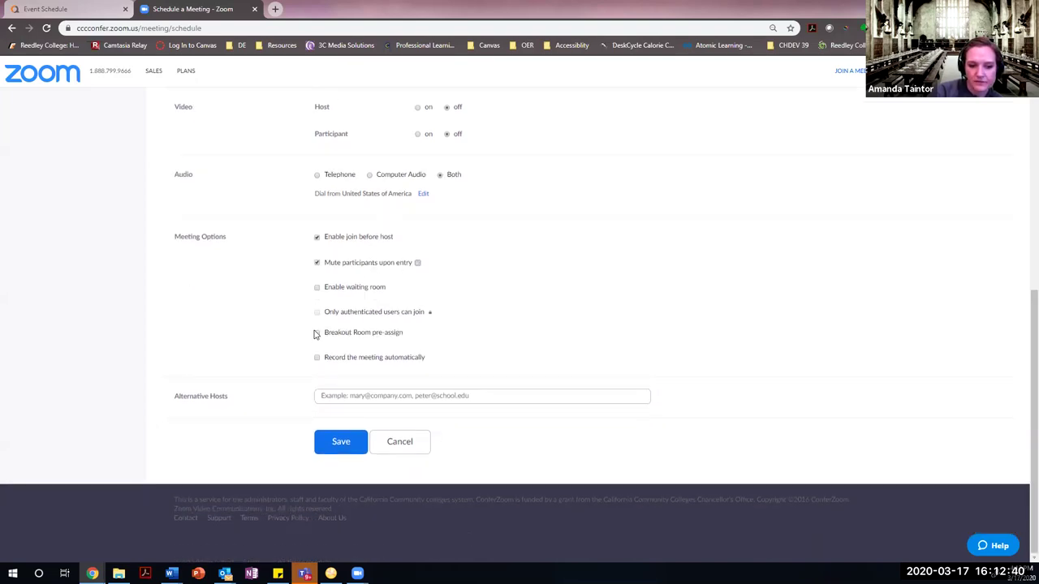
pyautogui.click(477, 397)
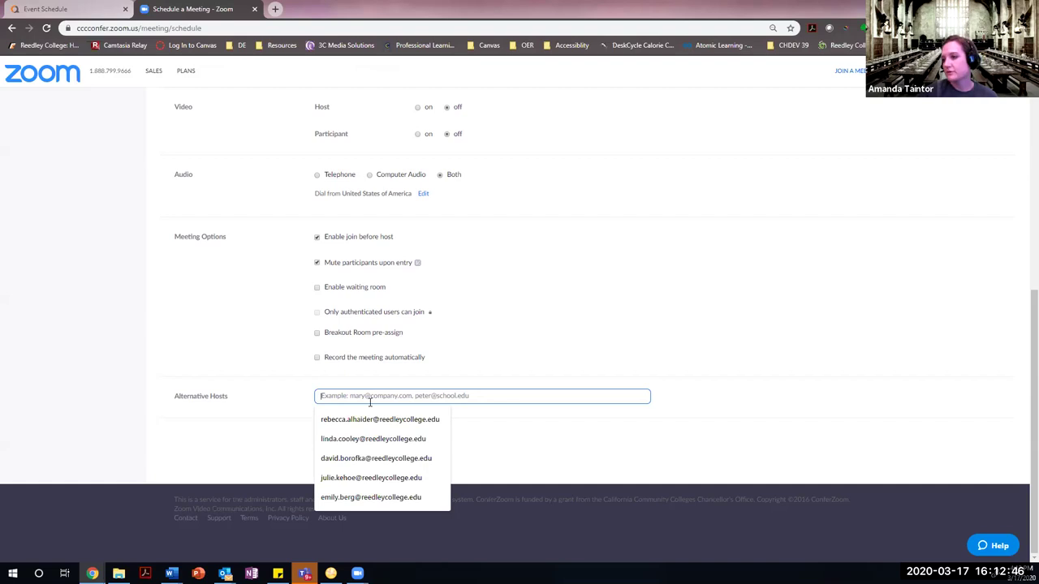
pyautogui.click(506, 330)
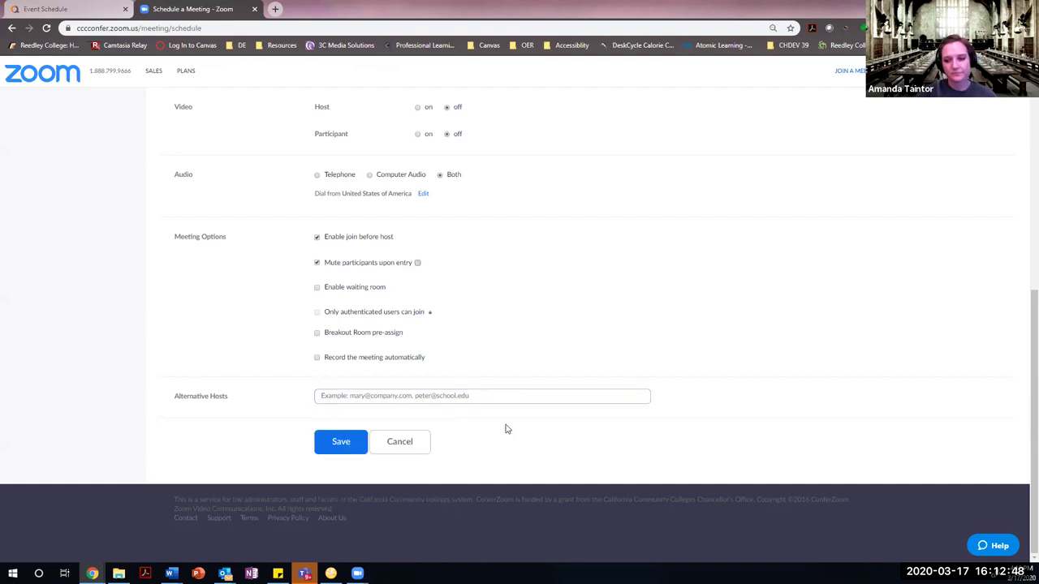
pyautogui.scroll(4, 452, 392)
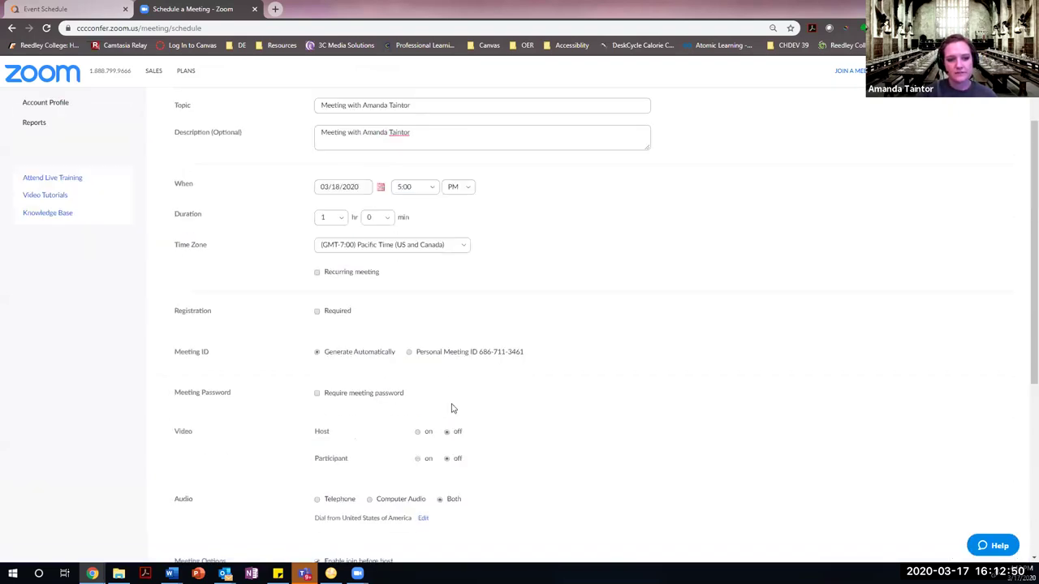
pyautogui.scroll(-4, 452, 408)
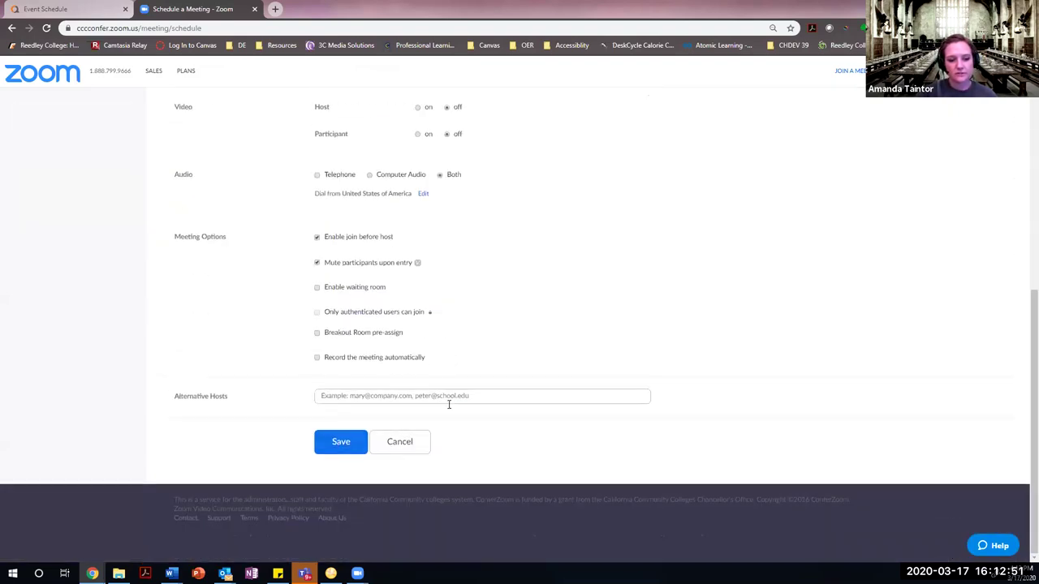
# Save the Mar 18, 2020 5:00 PM meeting and review its join details.
pyautogui.click(351, 449)
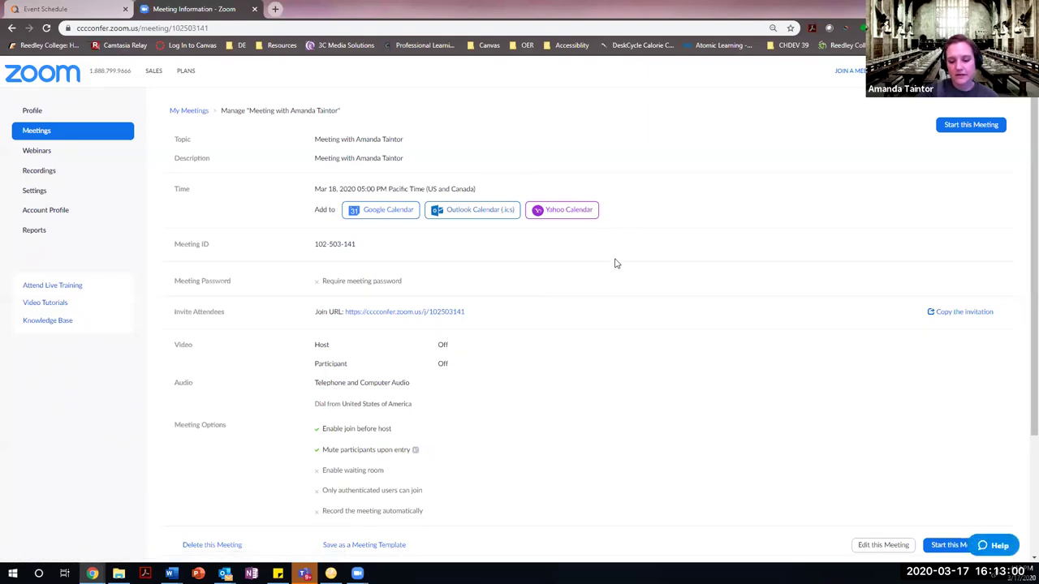
pyautogui.scroll(-1, 619, 286)
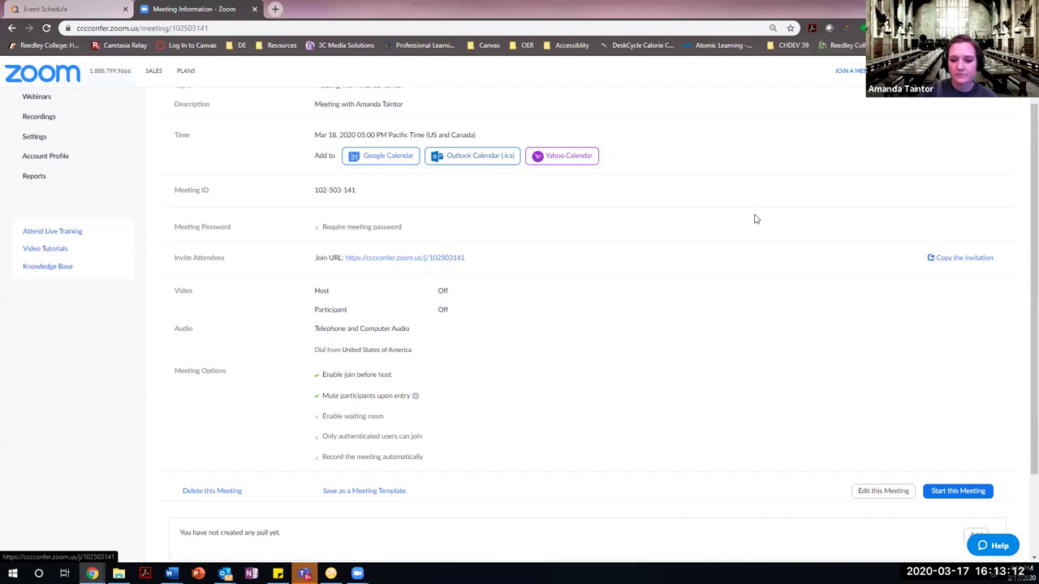
# Bring up the meeting invitation text and look through it.
pyautogui.click(978, 261)
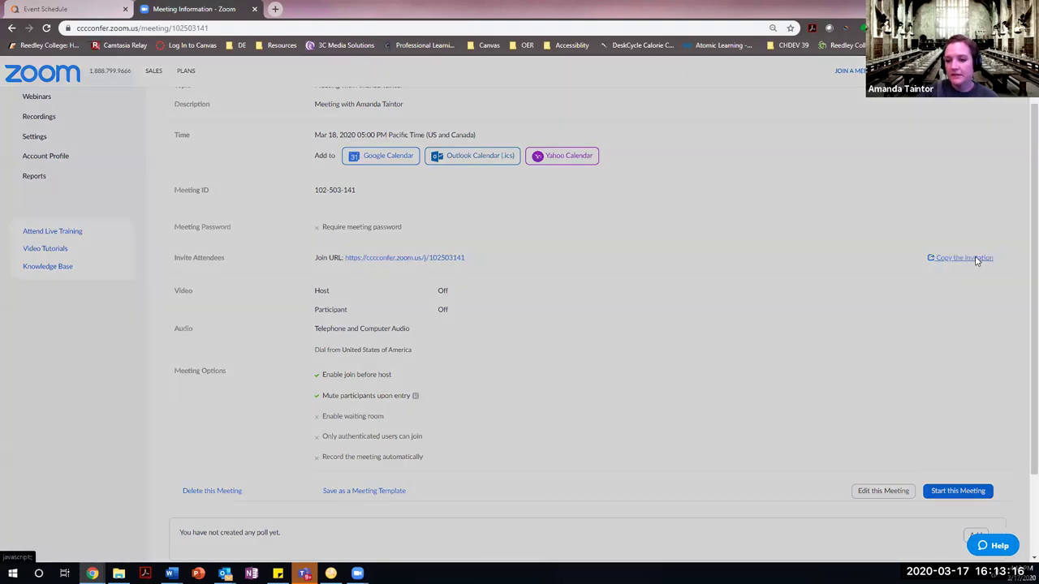
pyautogui.scroll(1, 532, 358)
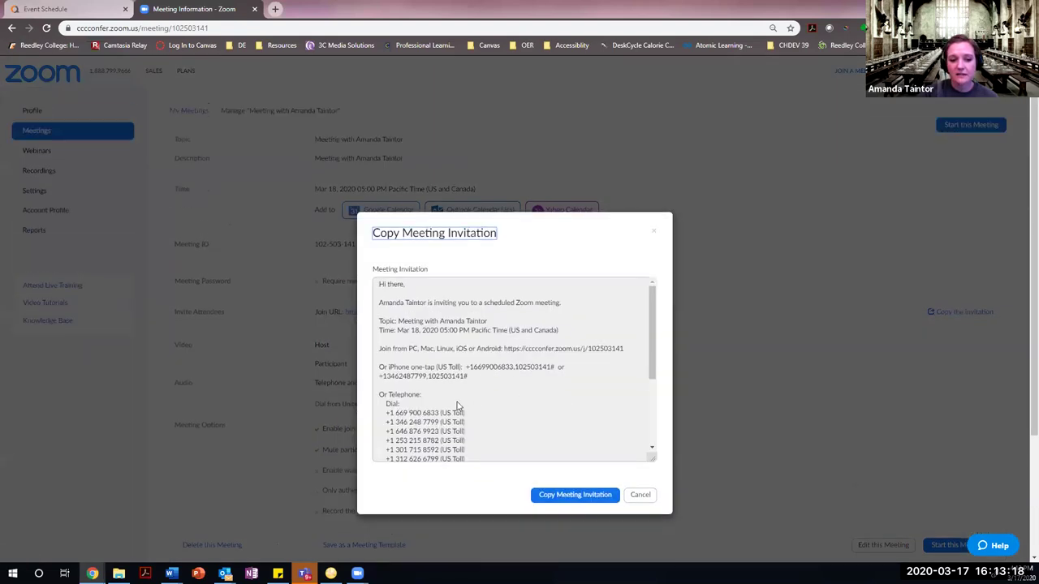
pyautogui.scroll(-2, 445, 332)
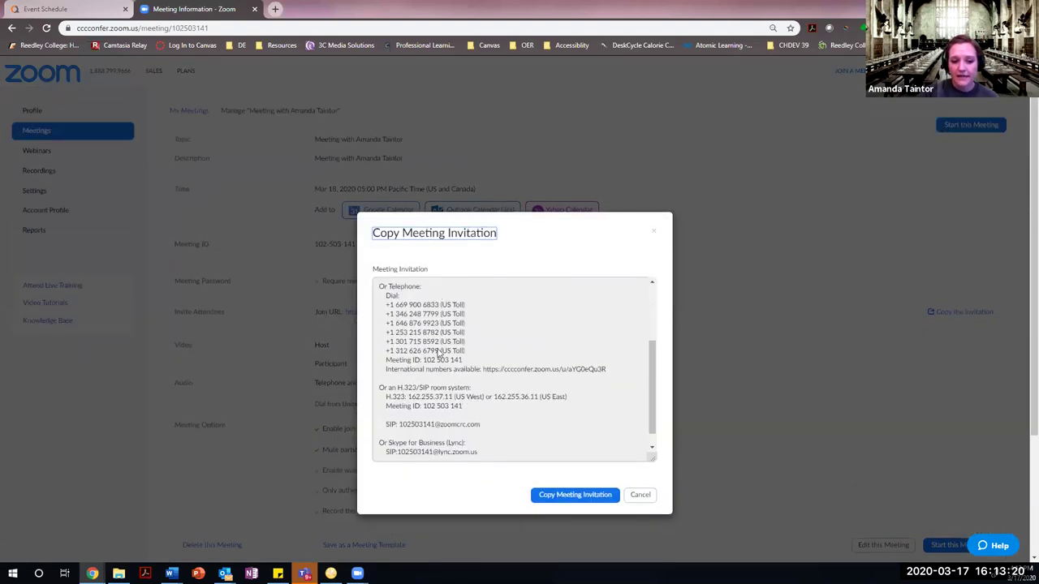
pyautogui.scroll(2, 497, 379)
pyautogui.scroll(-1, 496, 382)
pyautogui.scroll(2, 499, 370)
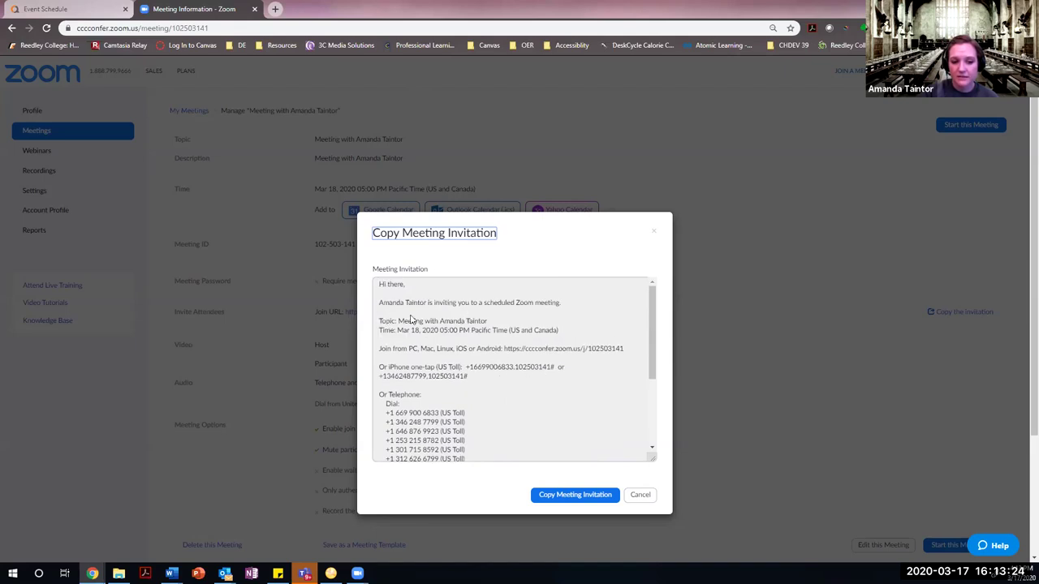
# Copy the full meeting invitation to the clipboard and bring up Microsoft Word.
pyautogui.click(578, 499)
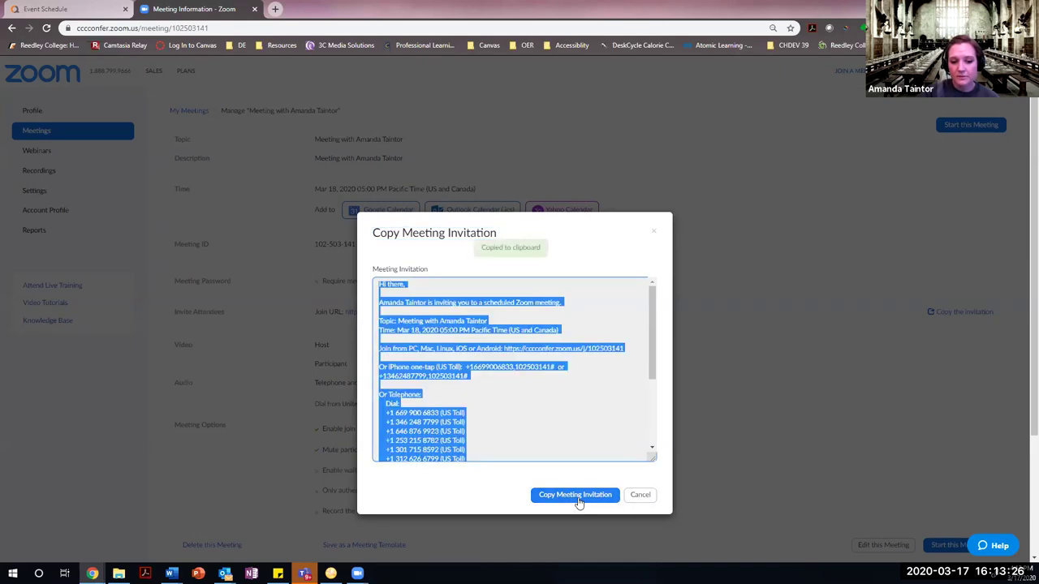
pyautogui.click(594, 495)
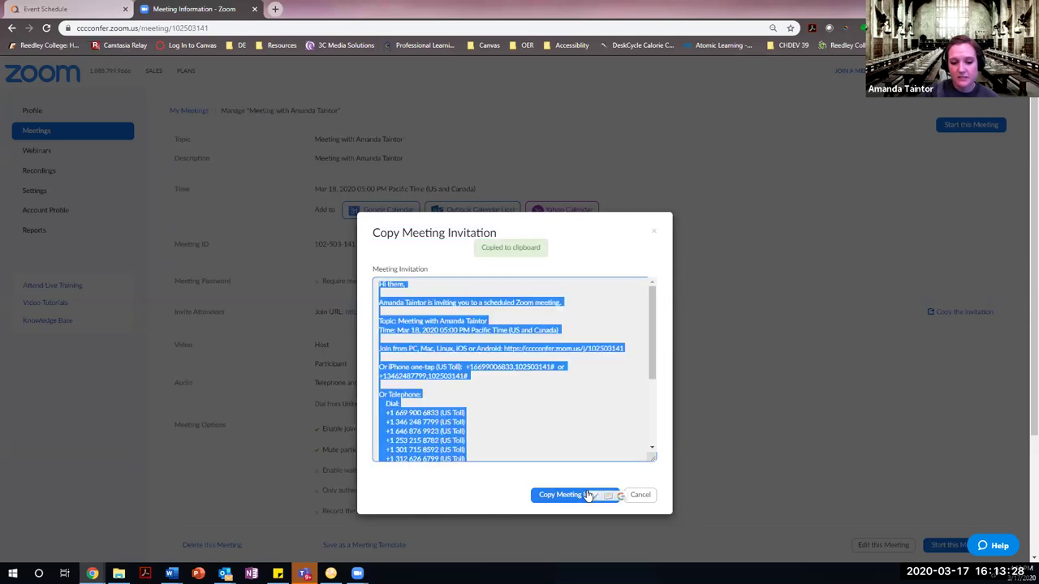
pyautogui.click(170, 574)
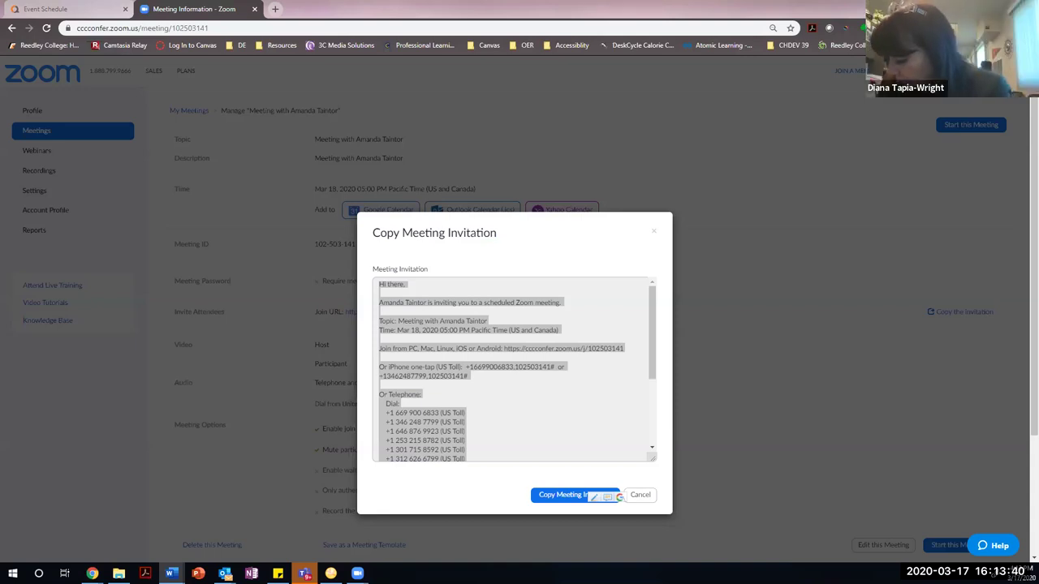
pyautogui.hotkey('alt', 'Tab')
# Paste the Zoom invitation into the new document and add a blank line after the international numbers link.
pyautogui.hotkey('ctrl', 'v')
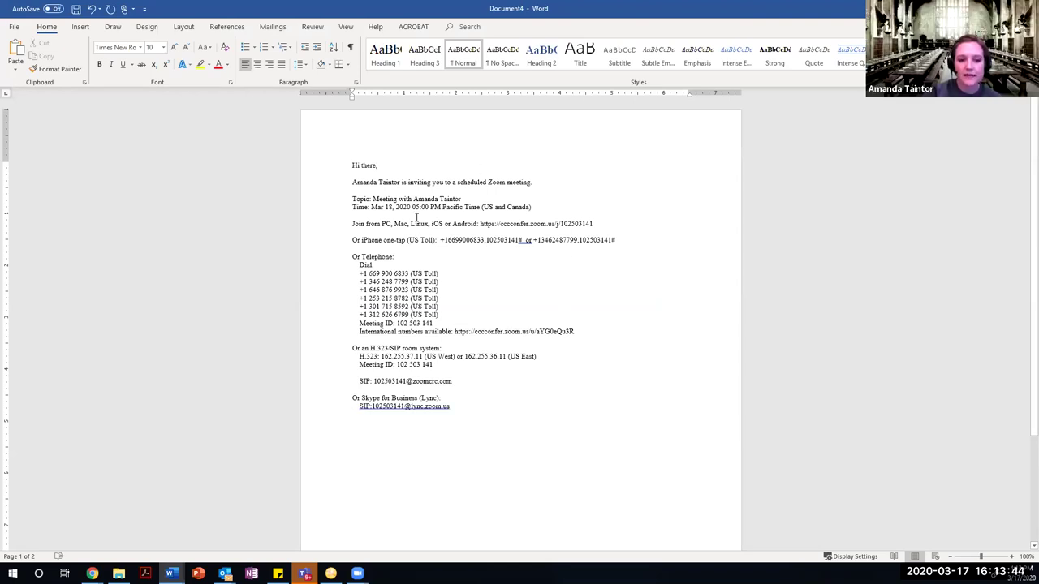
pyautogui.click(607, 332)
pyautogui.press('Return')
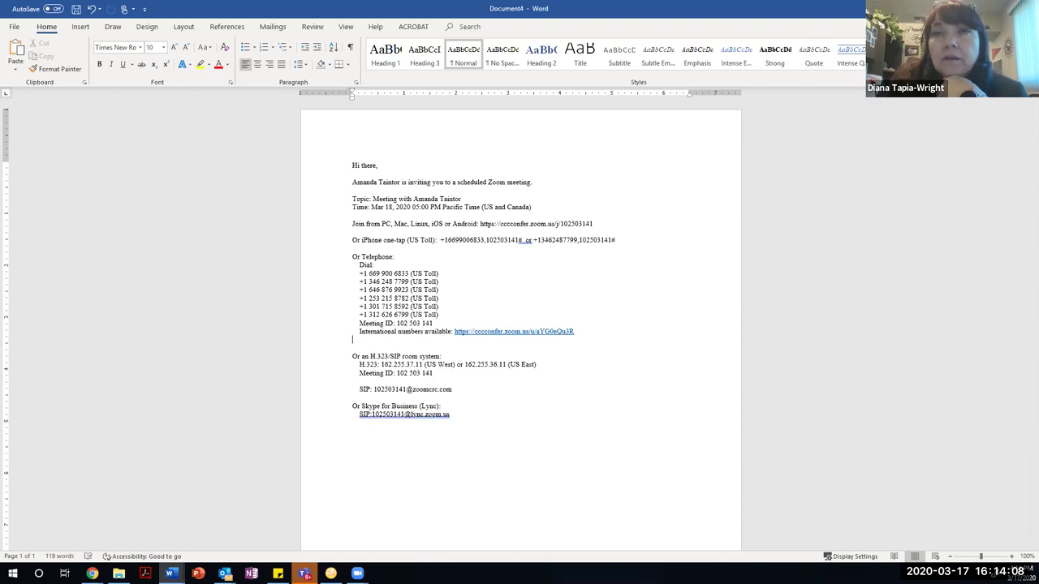
# Close the Copy Meeting Invitation dialog in Chrome, then bring the Outlook inbox forward.
pyautogui.hotkey('alt', 'Tab')
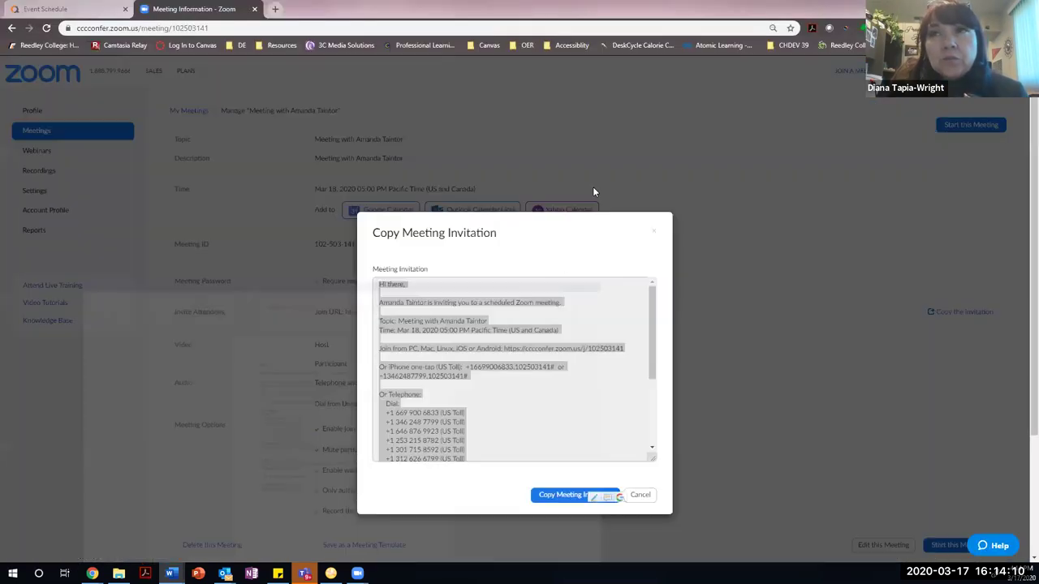
pyautogui.click(656, 233)
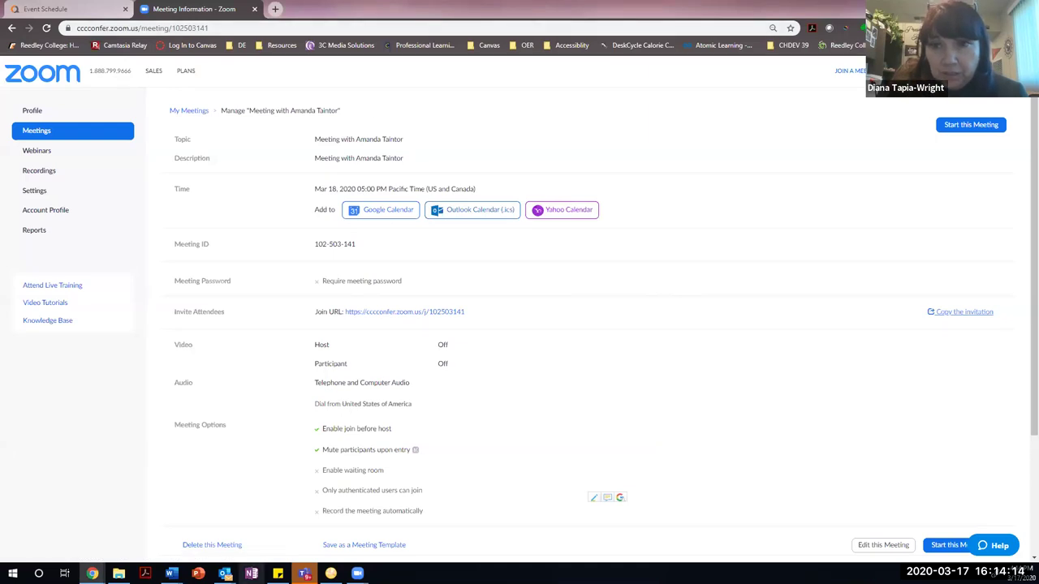
pyautogui.moveTo(225, 573)
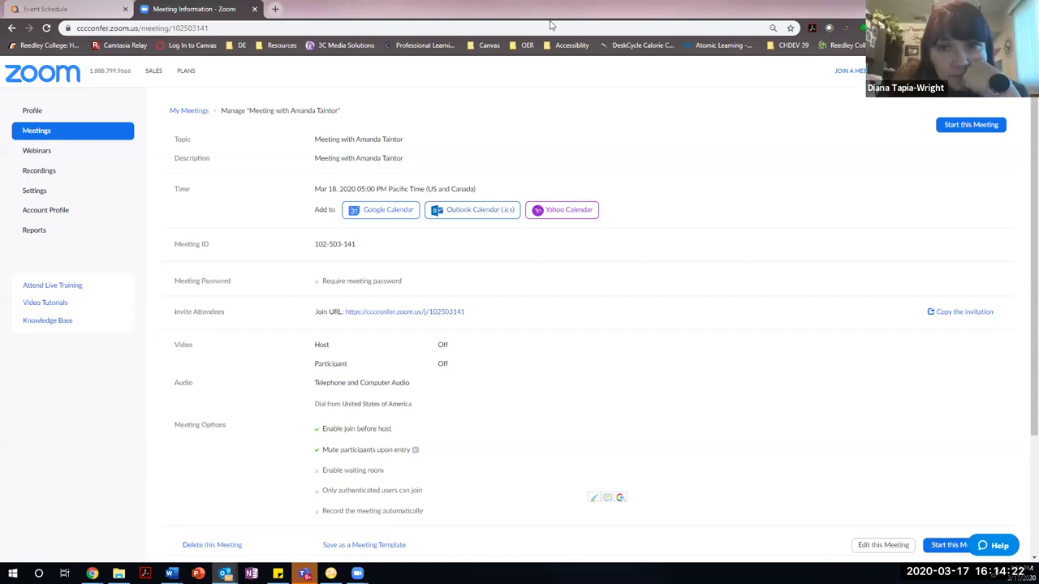
pyautogui.hotkey('alt', 'Tab')
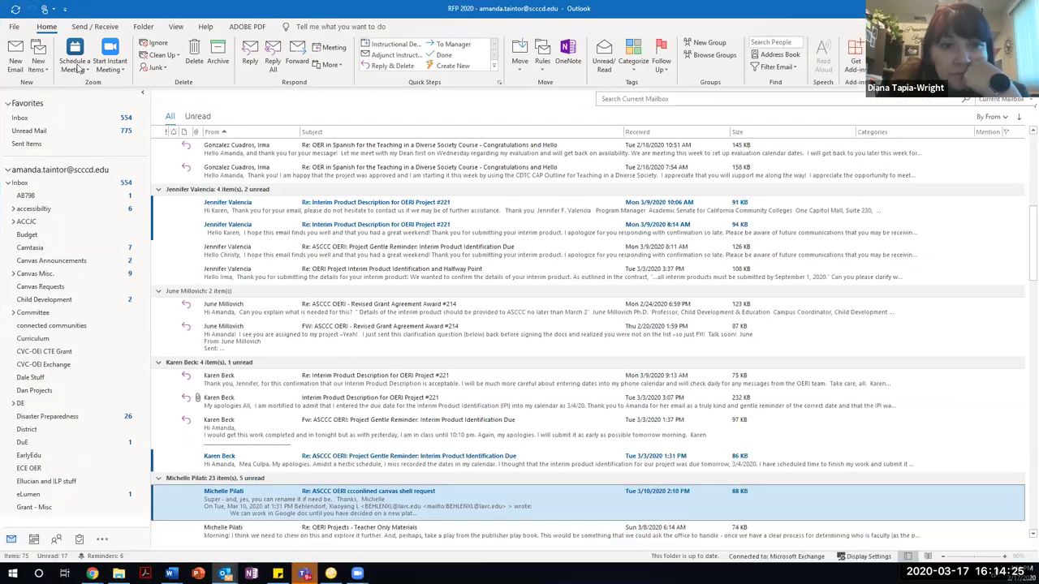
# Maximize Outlook, try Zoom's Schedule a Meeting option, then return to Chrome's meeting page.
pyautogui.press('super+Up')
pyautogui.click(74, 50)
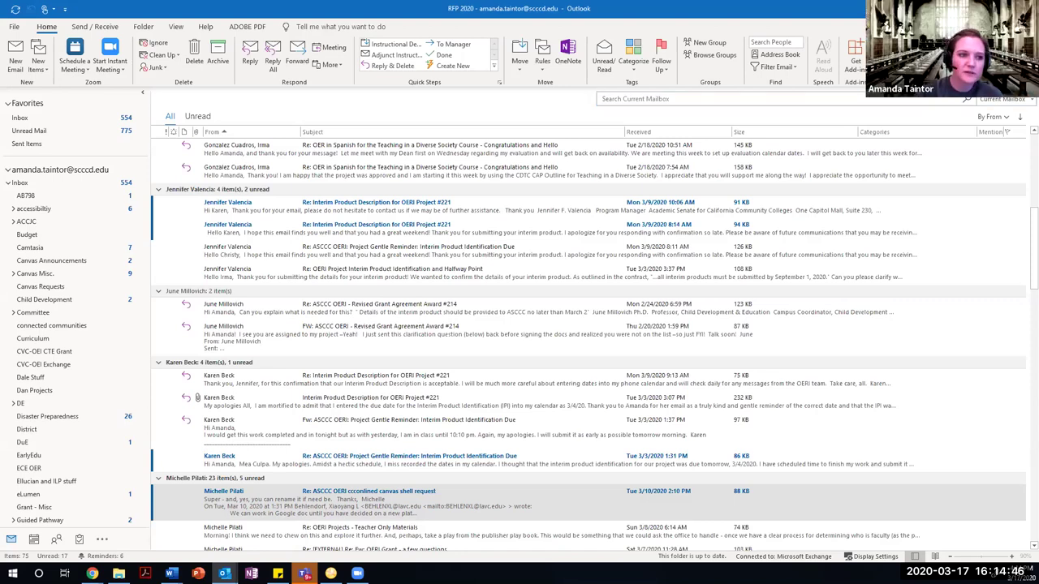
pyautogui.hotkey('alt', 'Tab')
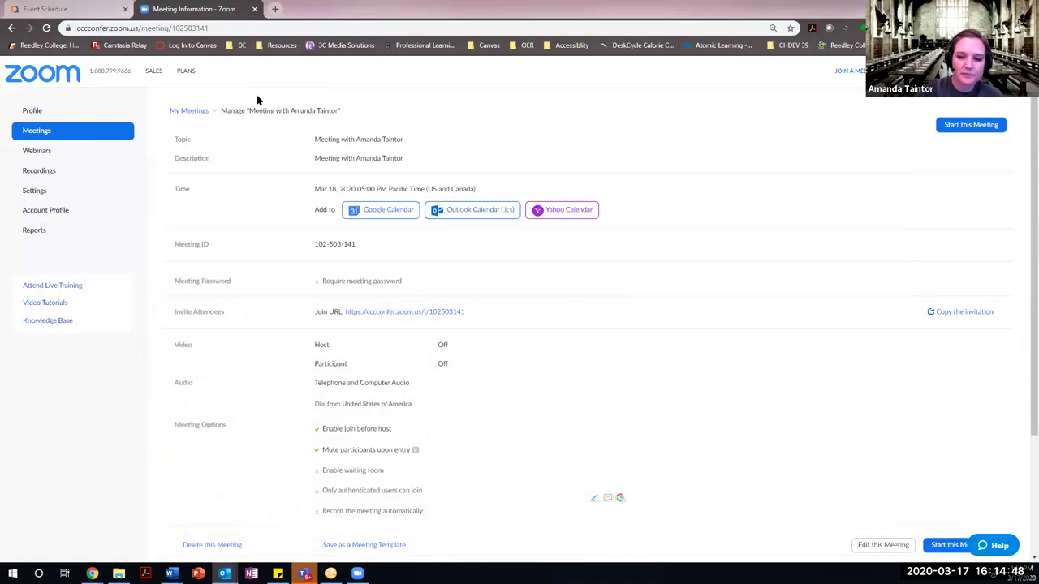